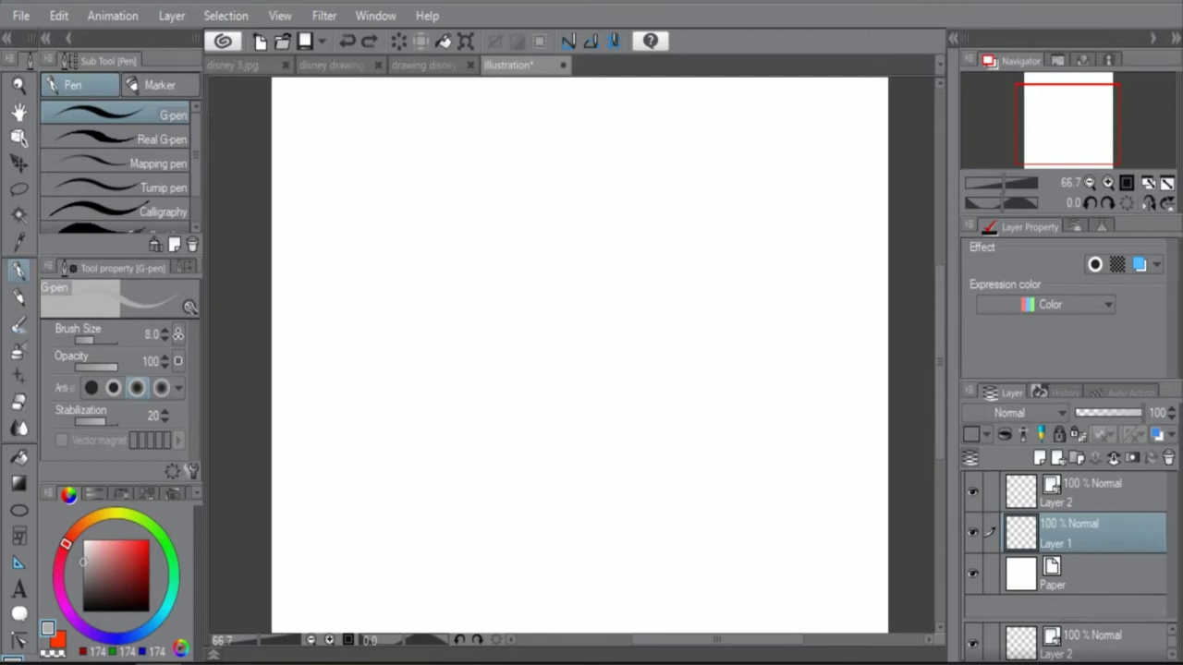
Step: Sketch the head as a large grey circle with a rounded cheek bulge on each side
drag(396, 309, 416, 357)
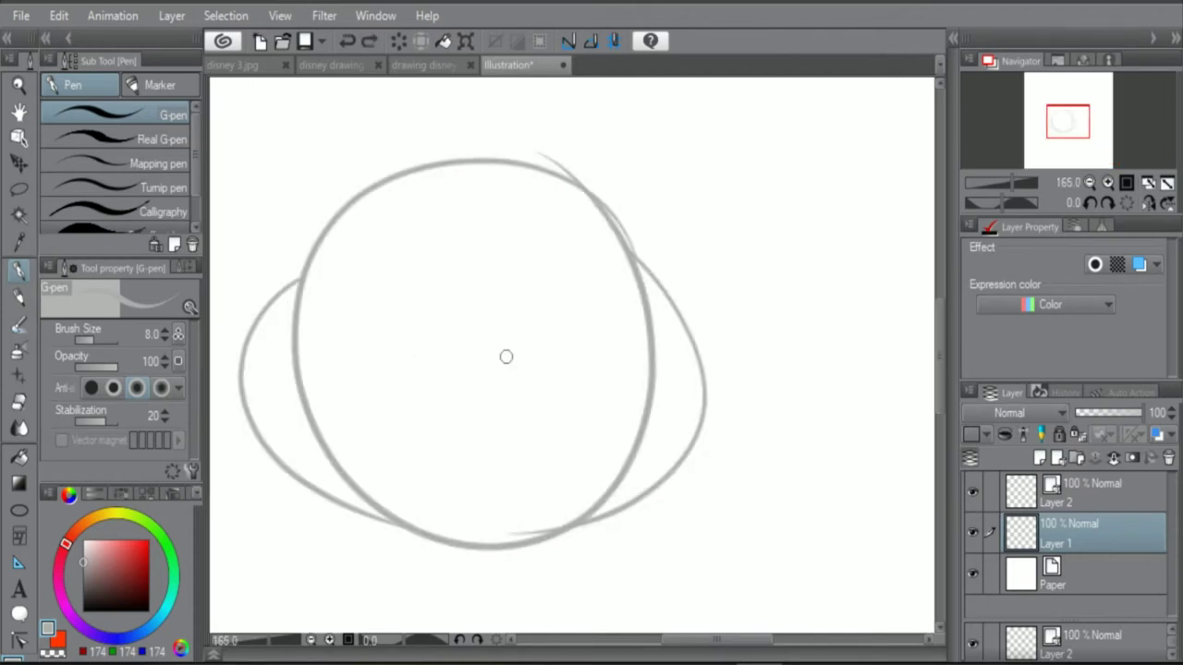
mouse_move(465, 359)
mouse_down()
mouse_move(543, 393)
mouse_move(515, 334)
mouse_up()
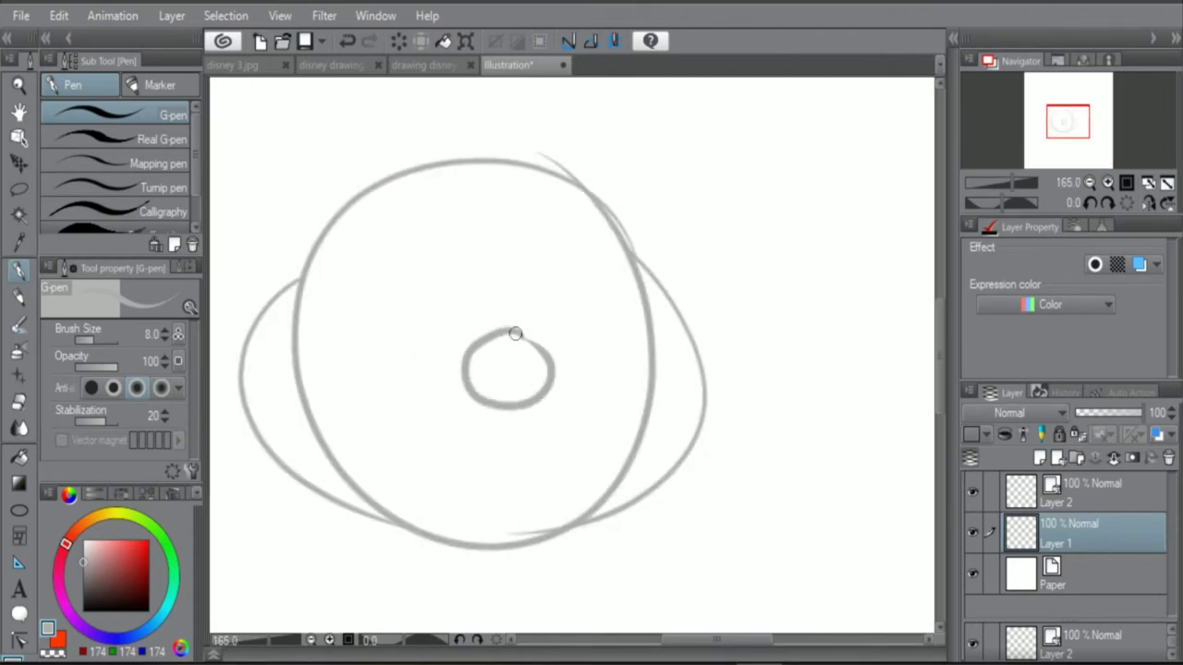
key(ctrl+z)
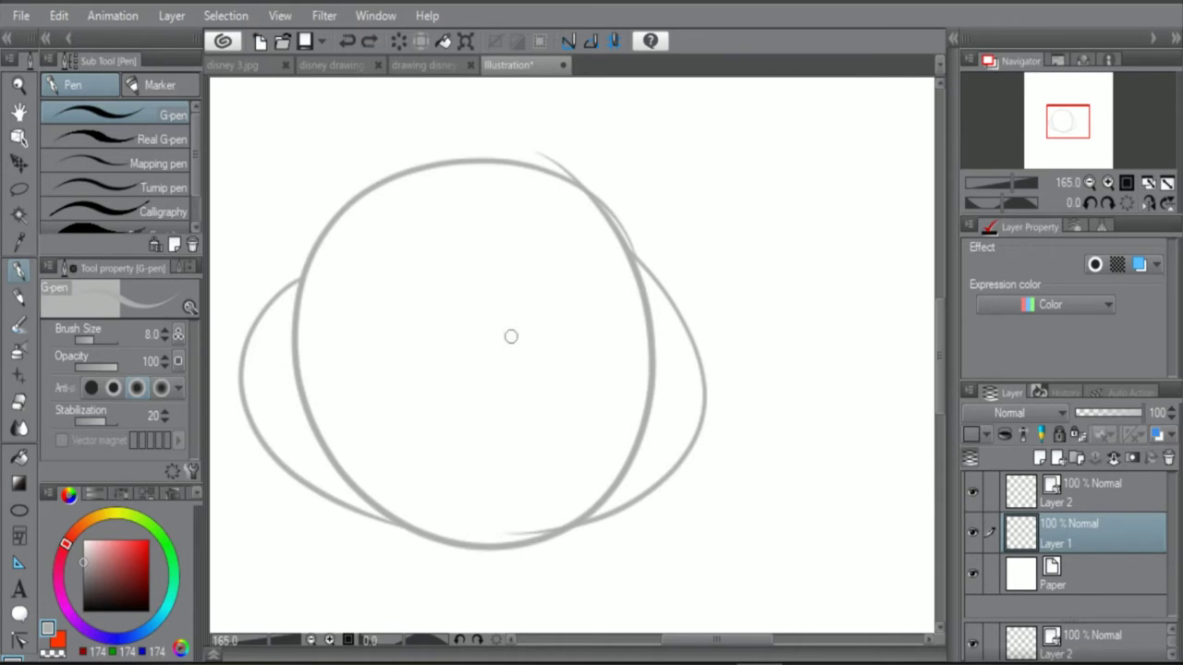
mouse_move(490, 330)
mouse_down()
mouse_move(557, 363)
mouse_move(502, 320)
mouse_up()
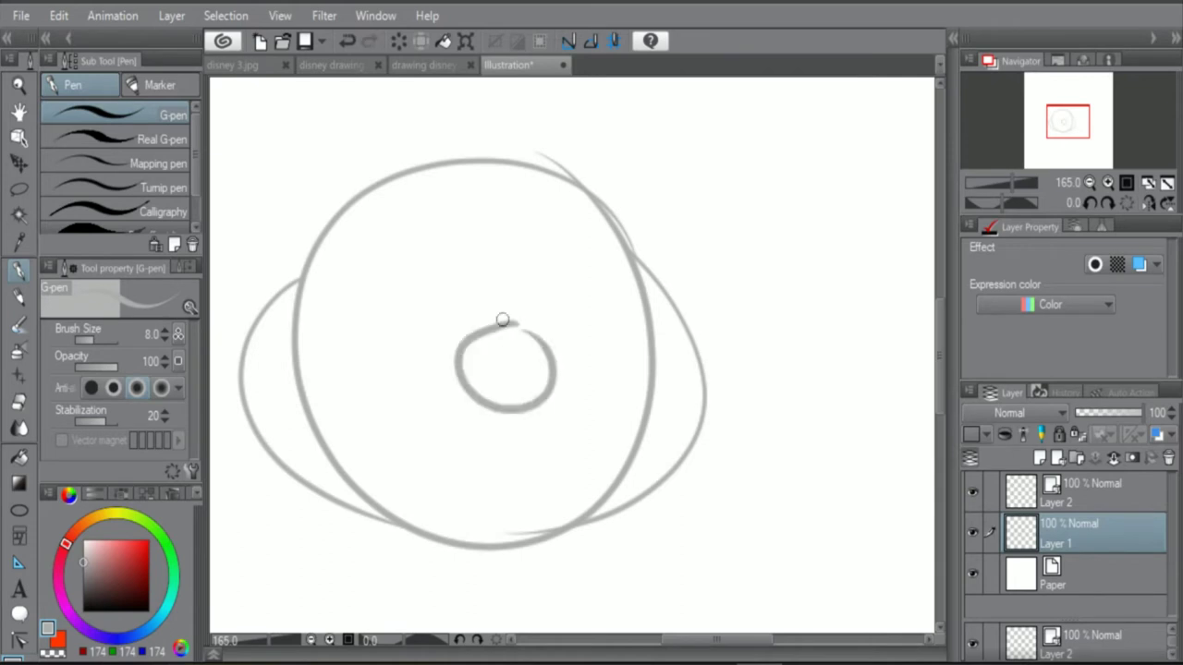
key(ctrl+z)
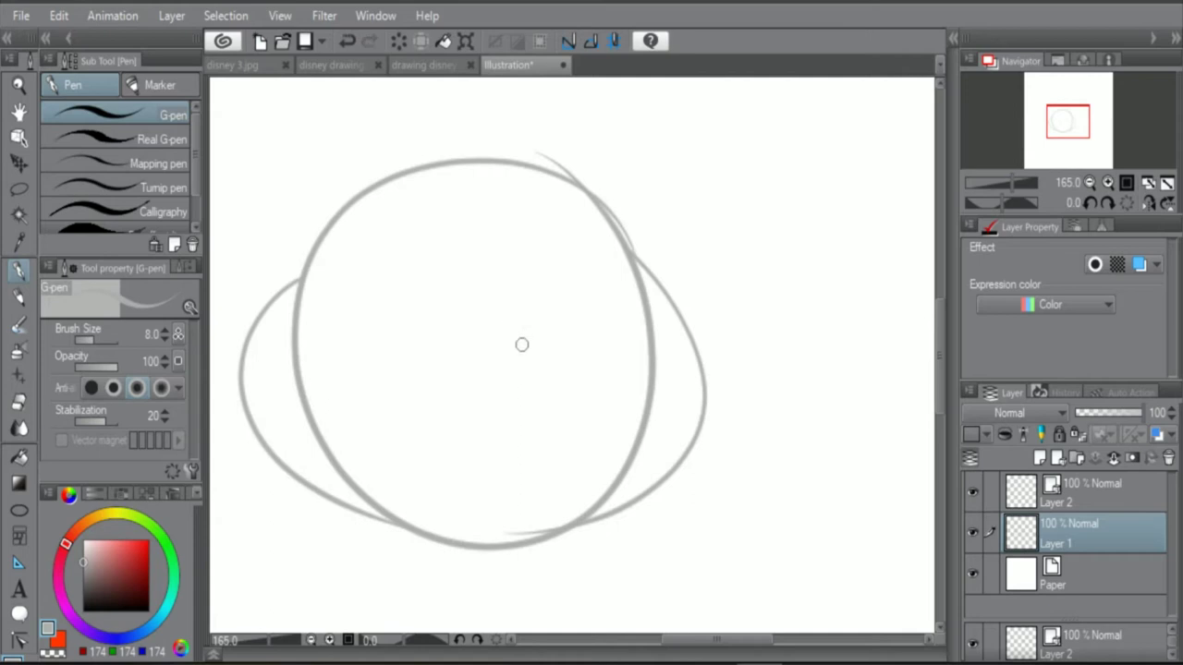
mouse_move(515, 333)
mouse_down()
mouse_move(452, 374)
mouse_move(525, 419)
mouse_move(490, 343)
mouse_up()
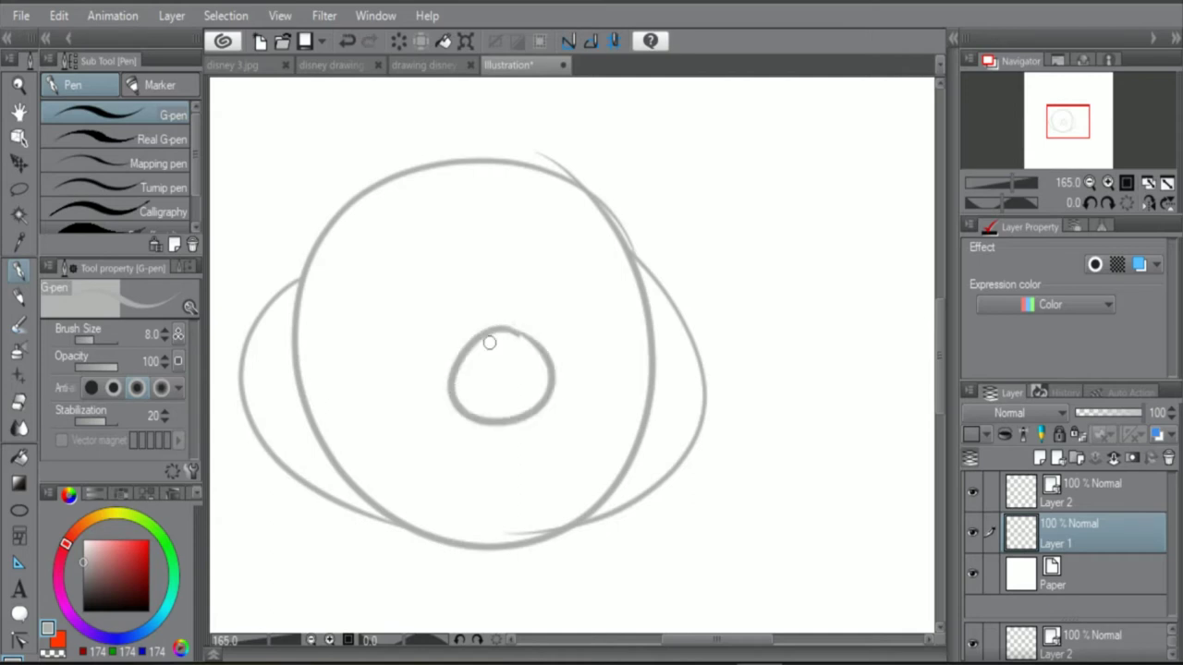
key(ctrl+z)
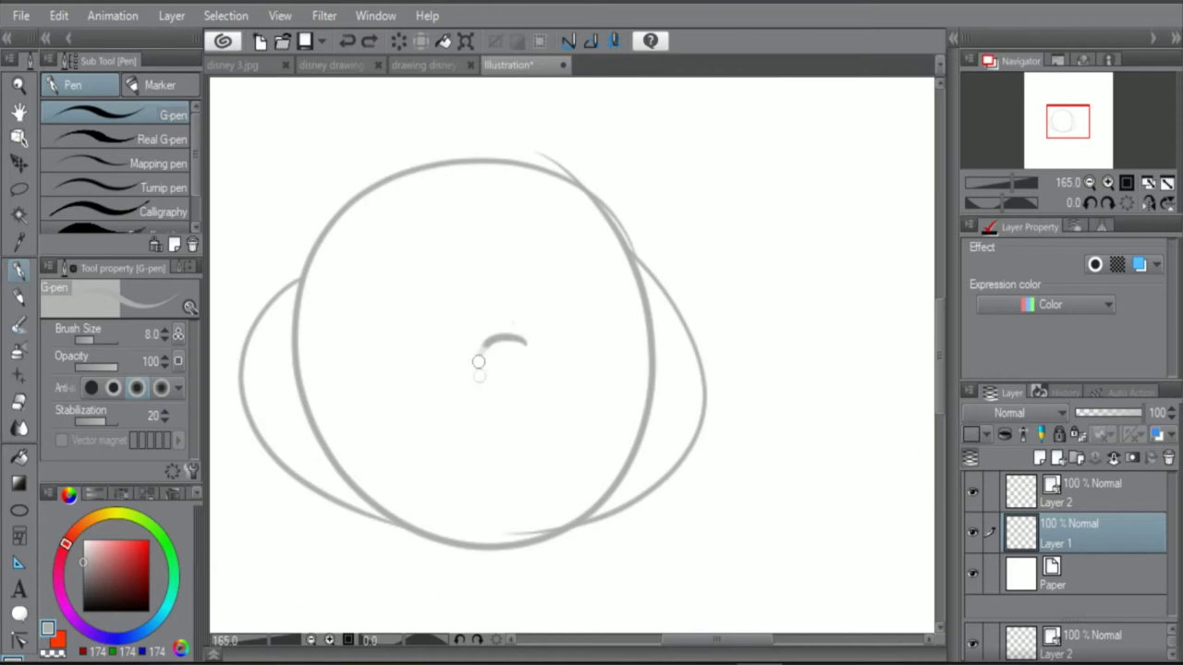
Step: Sketch an oval nose in the lower middle of the head with short muzzle curves above and to its right
drag(478, 361, 504, 338)
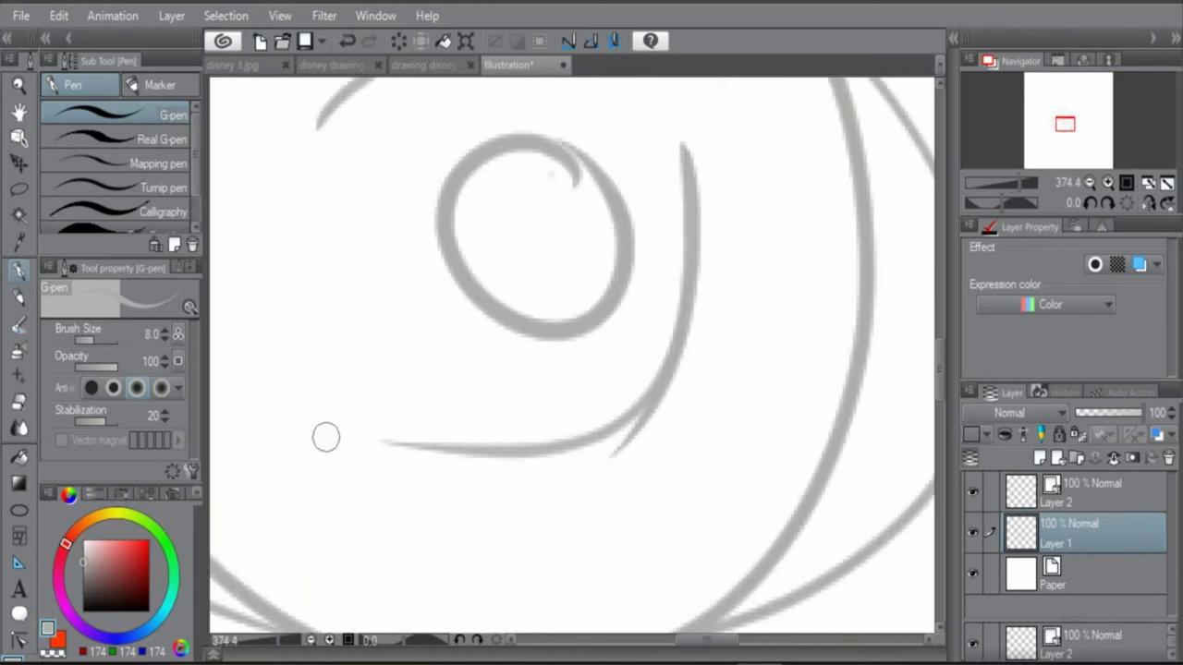
key(ctrl+z)
scroll(370, 433, down, 6)
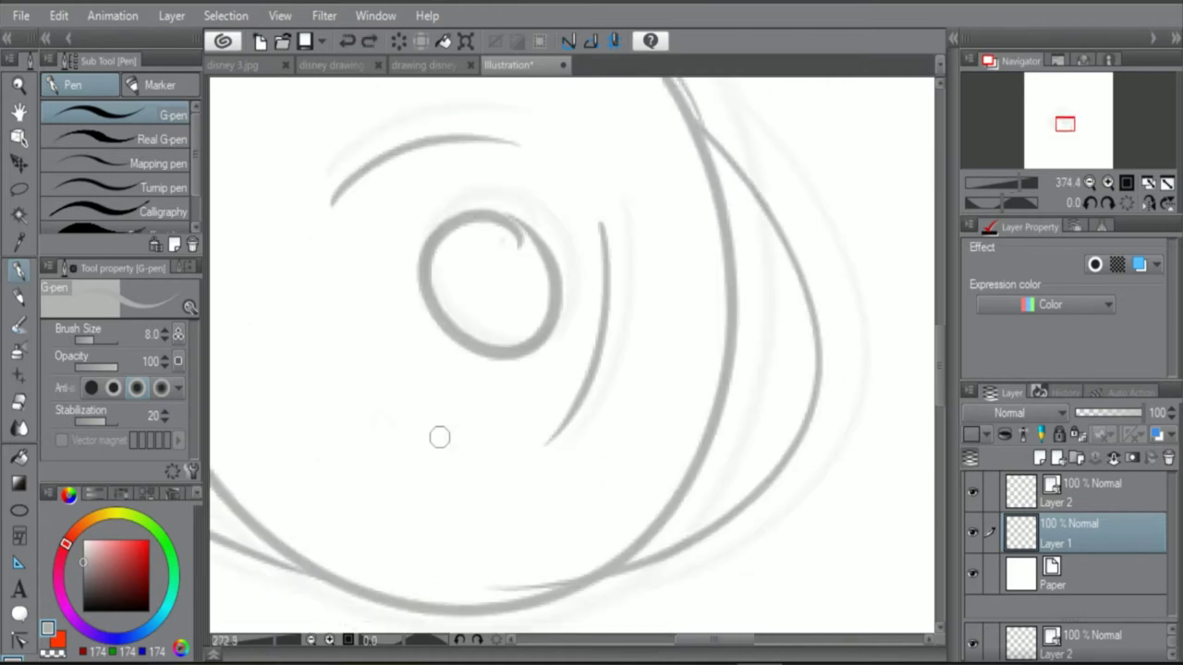
scroll(438, 343, up, 3)
mouse_move(573, 438)
mouse_down()
mouse_move(545, 174)
mouse_move(600, 446)
mouse_move(546, 201)
mouse_up()
scroll(493, 185, down, 2)
scroll(501, 228, up, 2)
key(ctrl+z)
scroll(500, 228, up, 1)
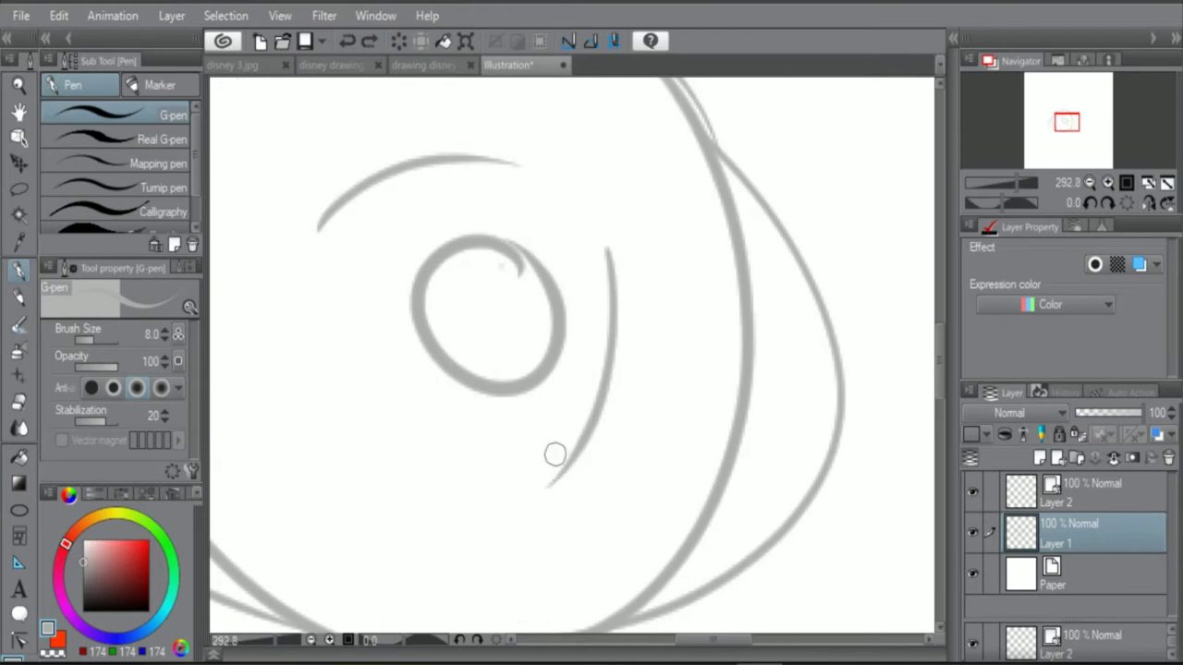
Step: Sketch the muzzle line curving under the nose into an open mouth with a lower lip line
mouse_move(555, 454)
mouse_down()
mouse_move(314, 231)
mouse_move(507, 467)
mouse_move(491, 153)
mouse_up()
scroll(475, 246, down, 3)
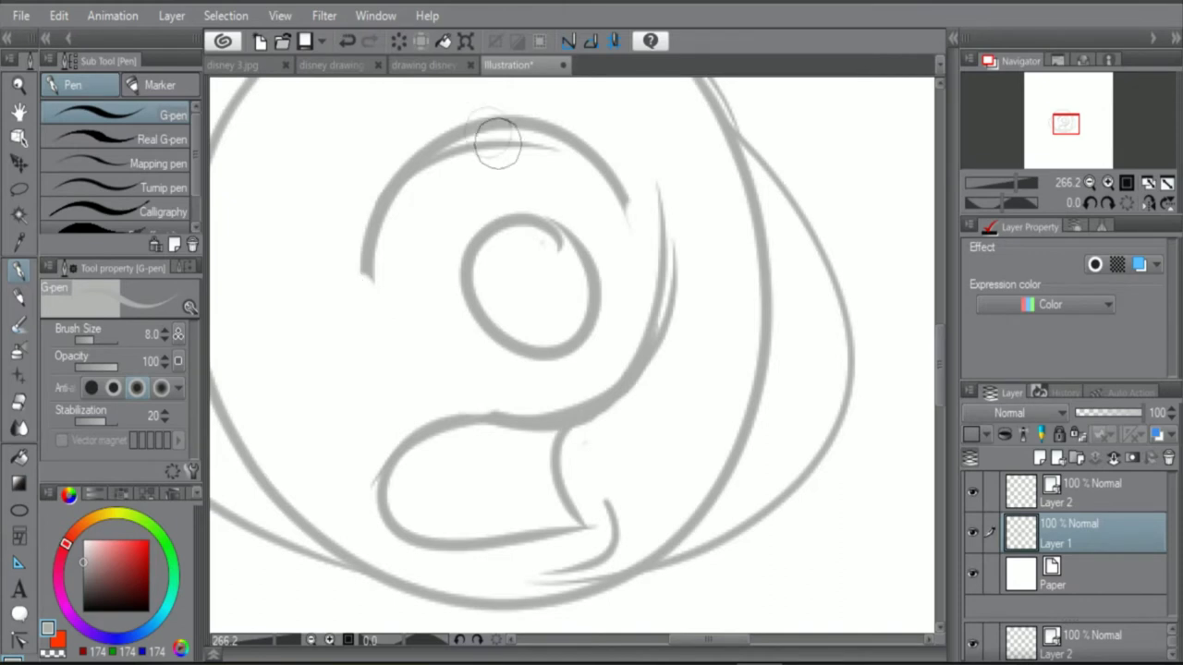
Step: Erase the muzzle arc above the nose, including its remaining left and right ends
mouse_move(496, 133)
mouse_down()
mouse_move(494, 111)
mouse_move(520, 129)
mouse_move(541, 125)
mouse_up()
scroll(469, 186, down, 1)
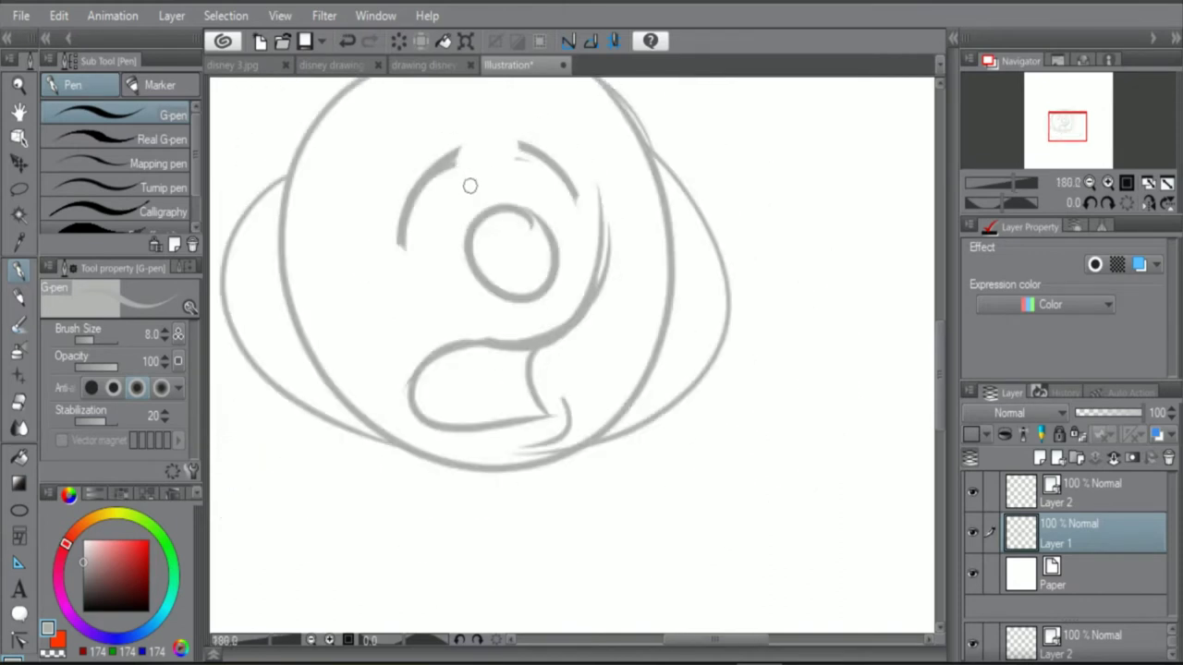
scroll(513, 182, up, 1)
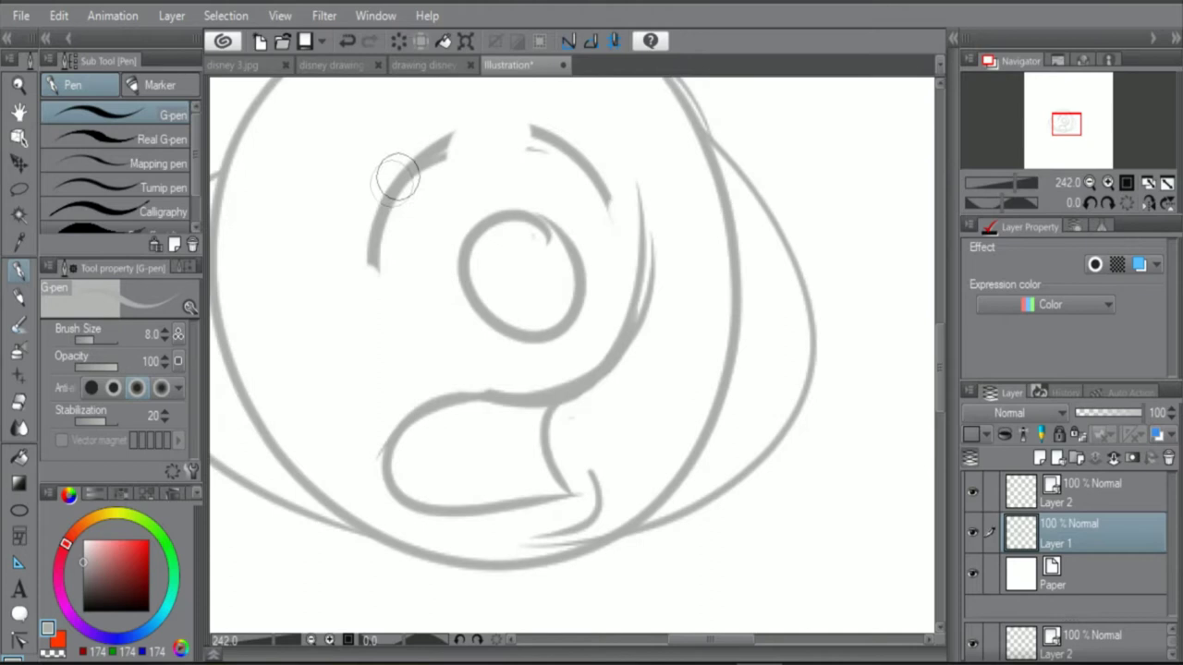
drag(395, 175, 423, 151)
mouse_move(516, 136)
mouse_down()
mouse_move(551, 135)
mouse_move(568, 159)
mouse_up()
scroll(569, 159, down, 3)
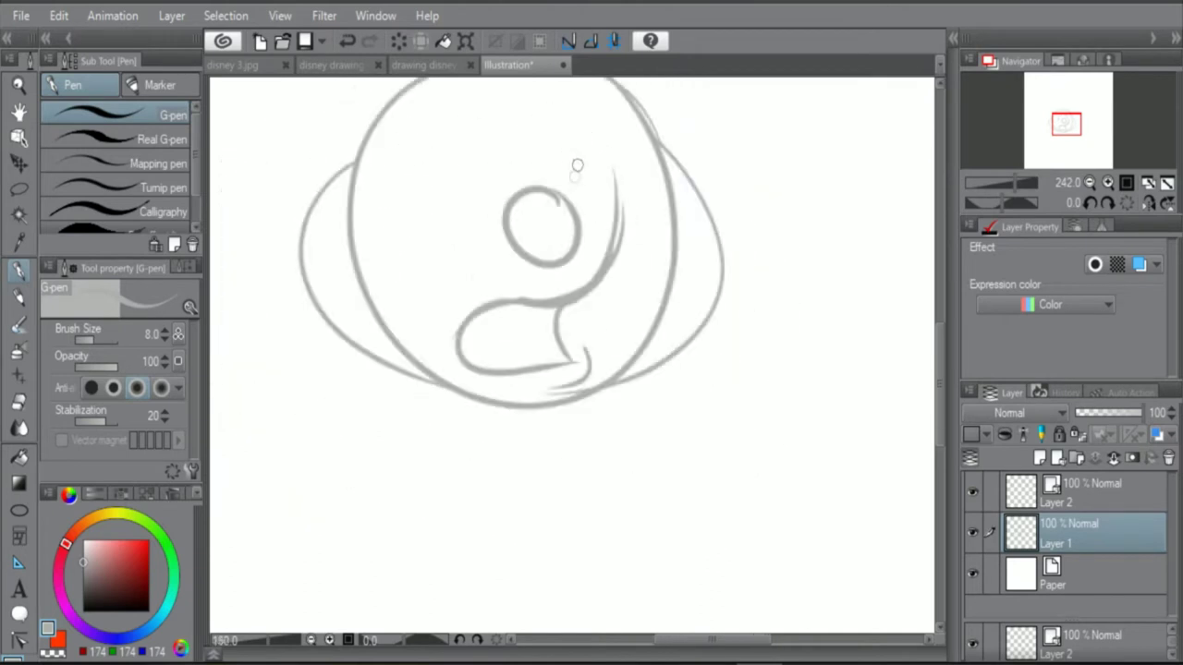
scroll(549, 139, up, 1)
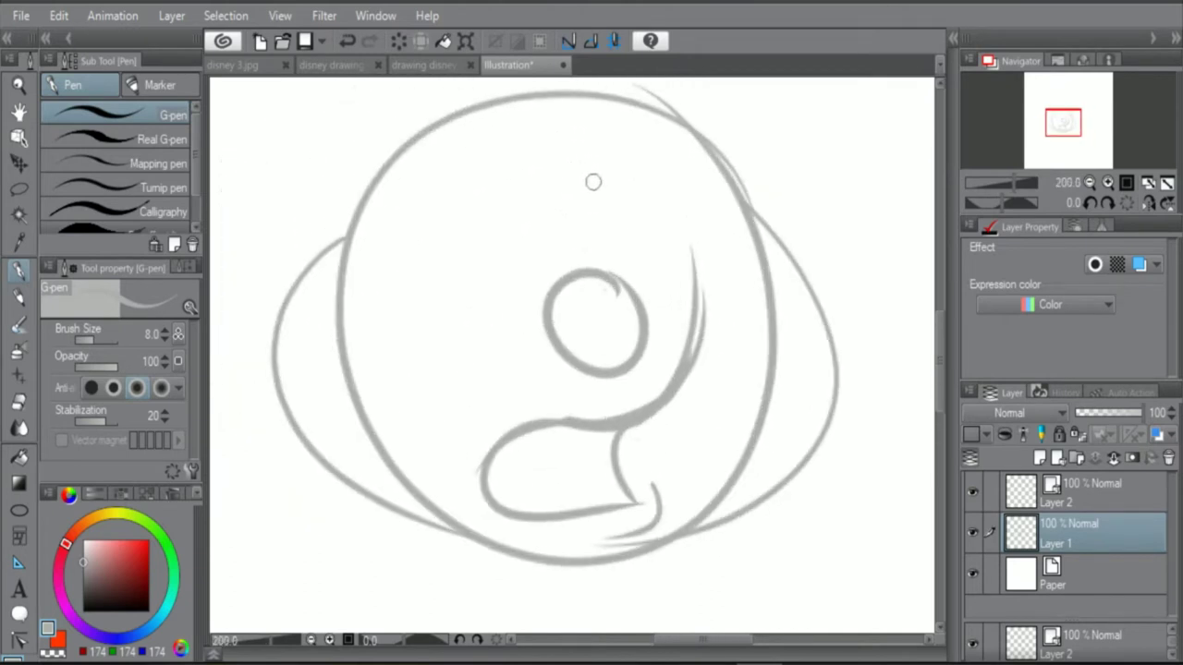
scroll(595, 182, up, 1)
Step: Lasso the nose and shift it slightly toward the right muzzle line, and add a bridge arc and upper teeth
click(18, 189)
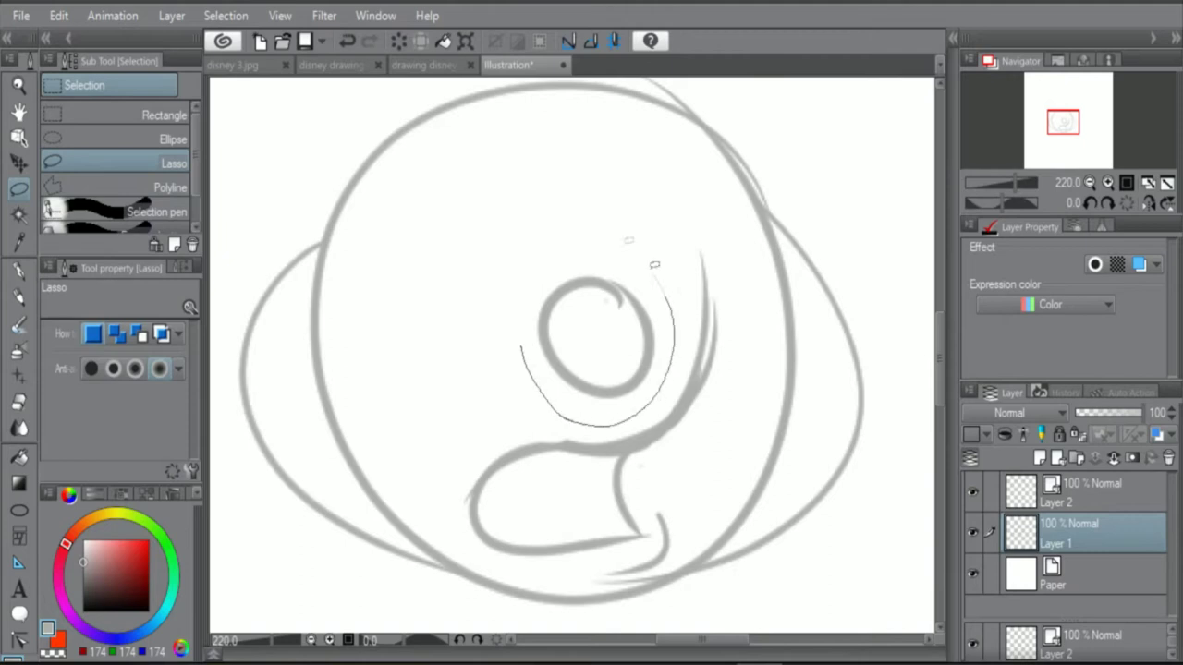
drag(654, 265, 523, 299)
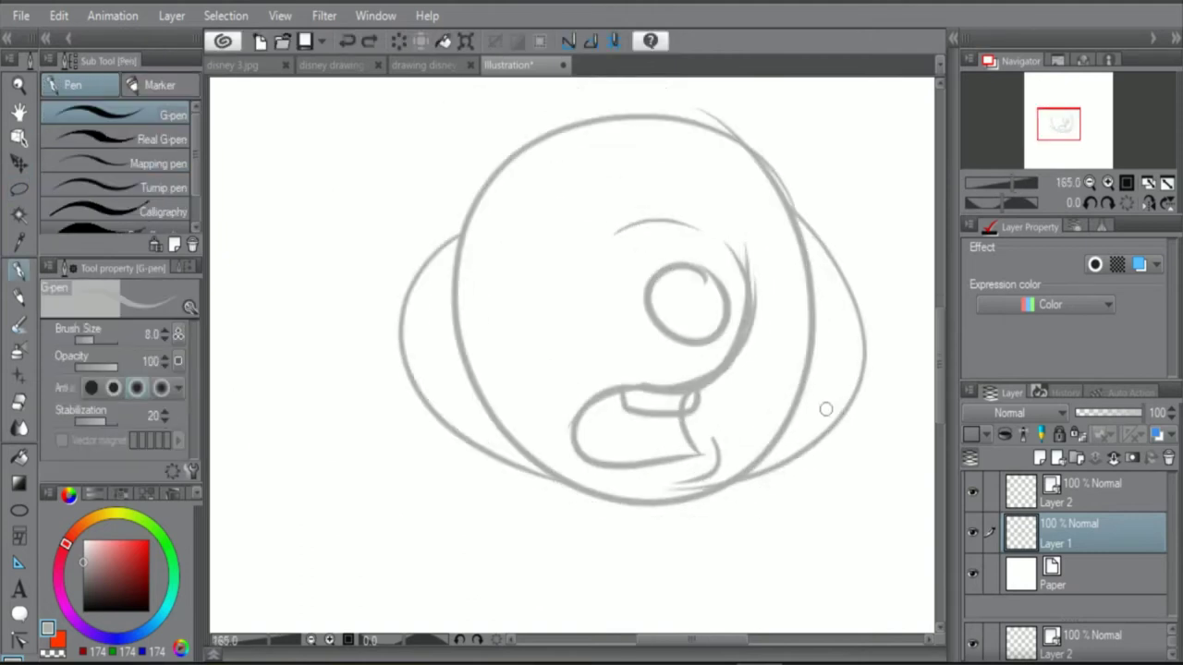
scroll(826, 410, up, 1)
mouse_move(325, 377)
mouse_down()
mouse_move(433, 485)
mouse_move(617, 558)
mouse_move(812, 457)
mouse_move(862, 378)
mouse_up()
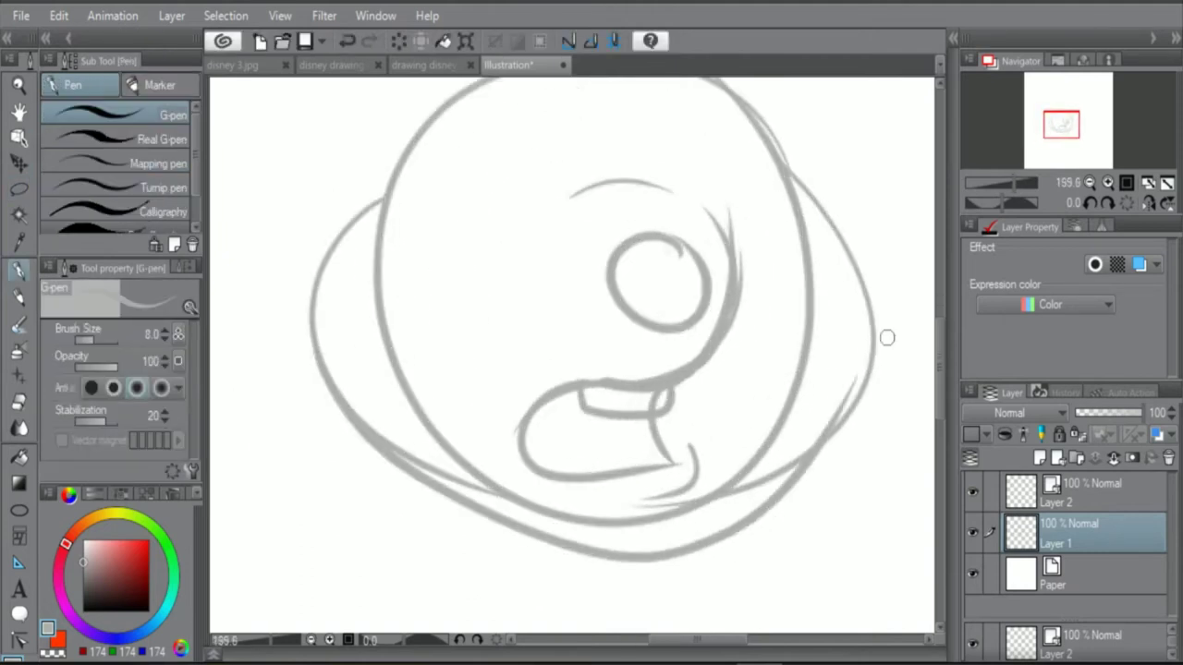
scroll(838, 362, down, 4)
scroll(837, 361, up, 3)
key(ctrl+z)
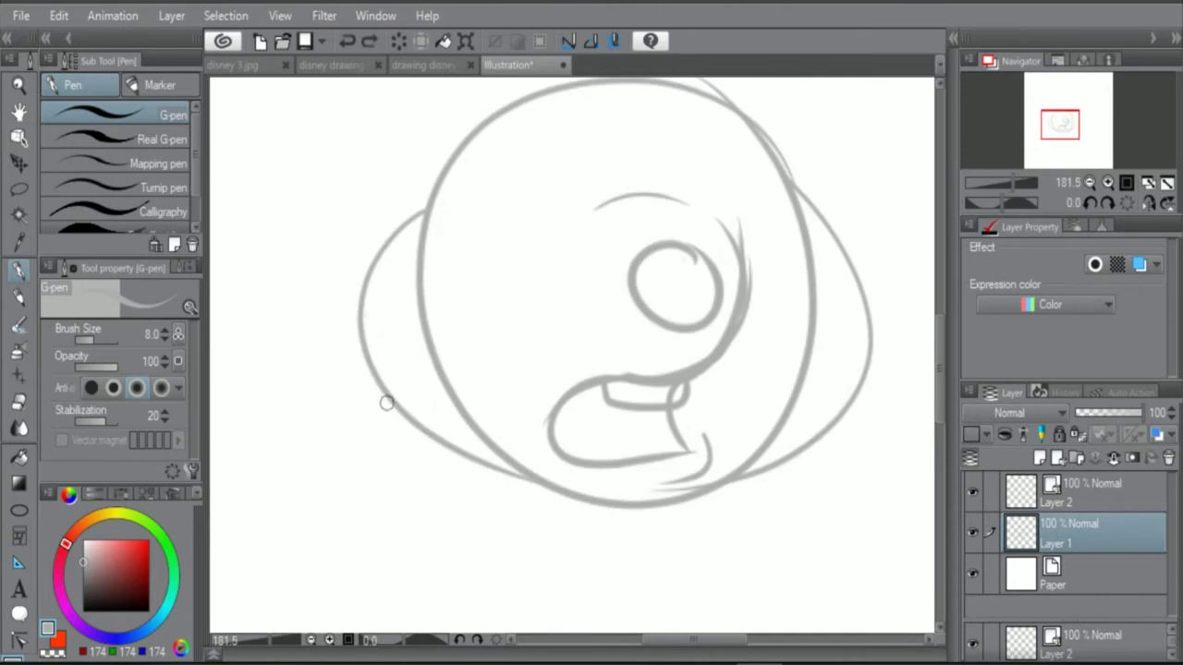
Step: Sketch a jaw curve just beneath the head circle that connects the left and right cheeks
mouse_move(415, 423)
mouse_down()
mouse_move(511, 491)
mouse_move(655, 523)
mouse_move(860, 400)
mouse_up()
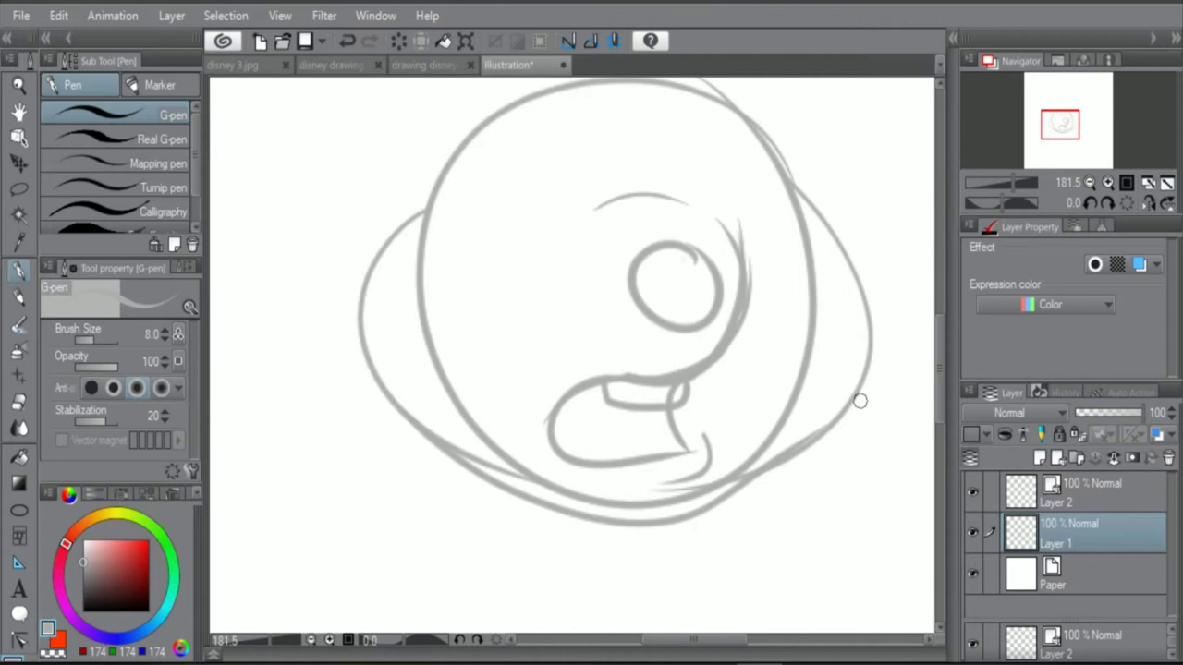
scroll(803, 397, down, 1)
scroll(813, 252, up, 3)
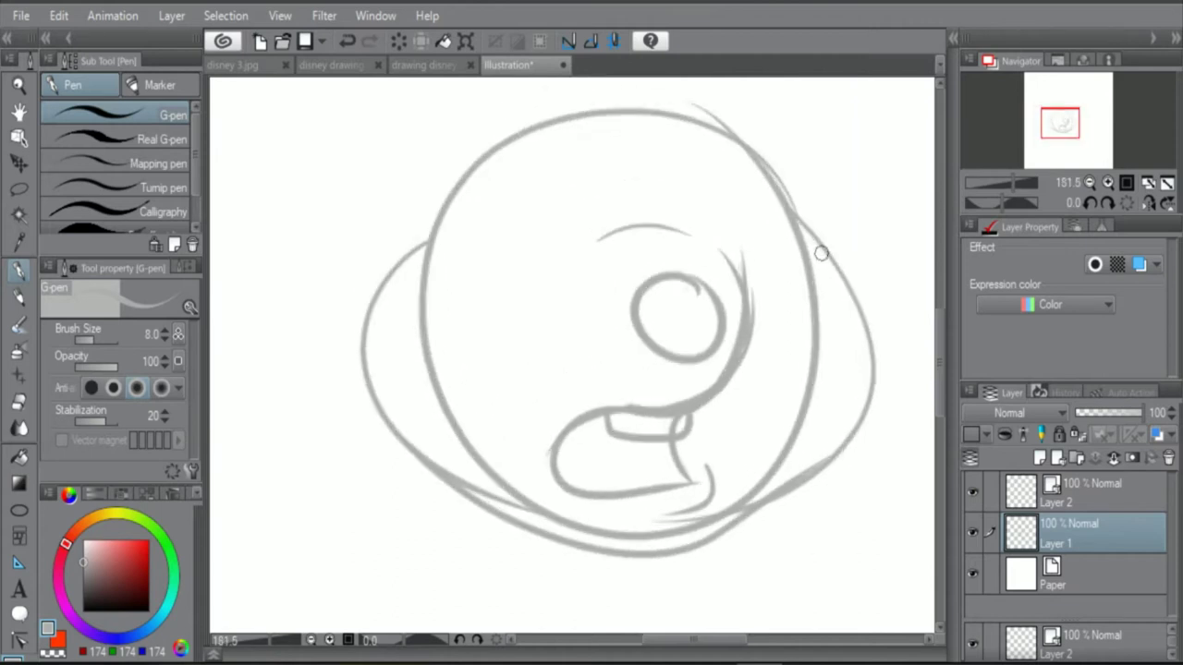
Step: Thicken the right cheek's upper edge and sketch the left eye's oval iris with its lower lid line
drag(773, 176, 826, 247)
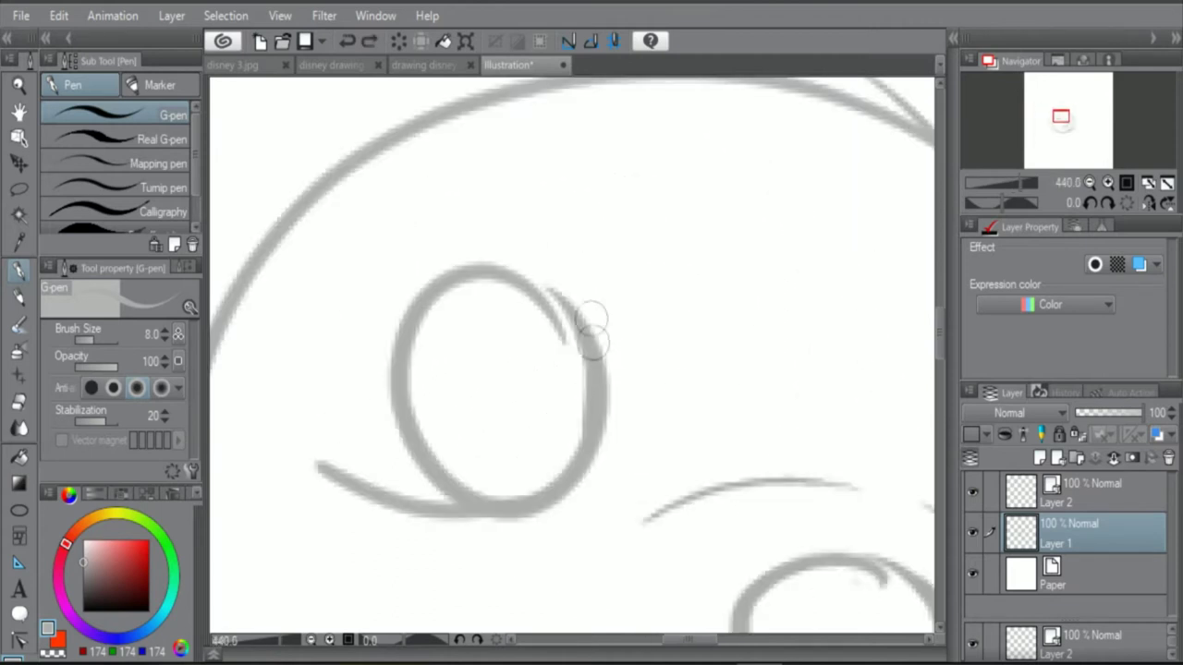
mouse_move(592, 331)
mouse_down()
mouse_move(407, 196)
mouse_move(328, 334)
mouse_move(325, 459)
mouse_up()
scroll(349, 441, down, 2)
key(ctrl+z)
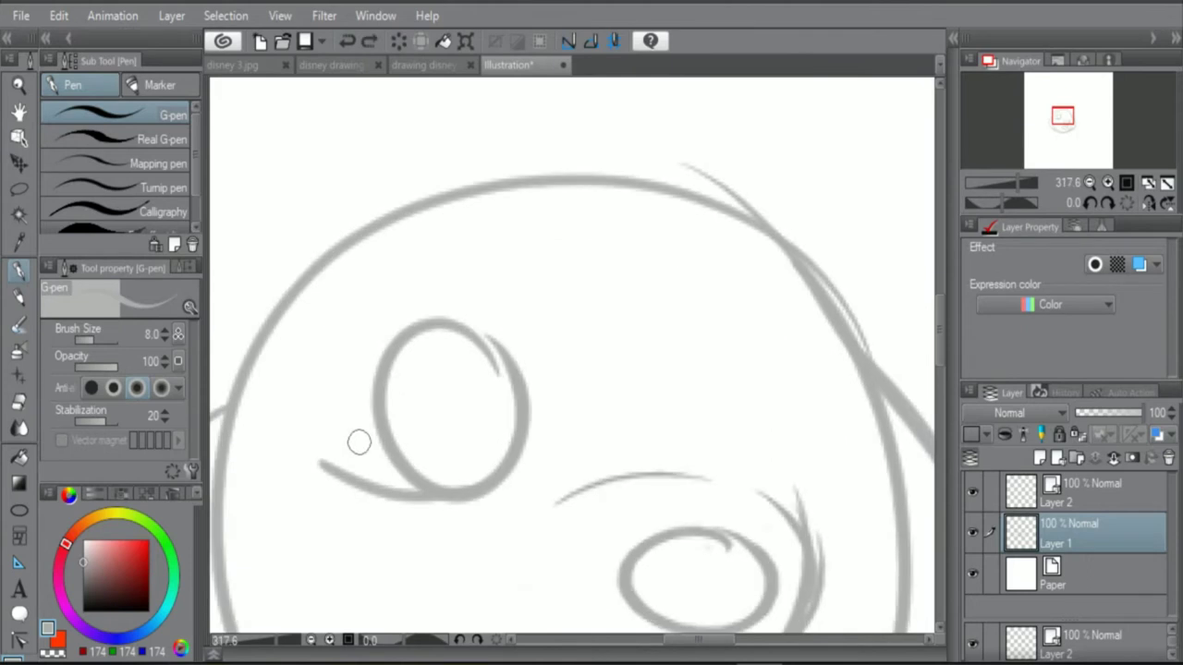
mouse_move(514, 414)
mouse_down()
mouse_move(508, 312)
mouse_move(517, 356)
mouse_up()
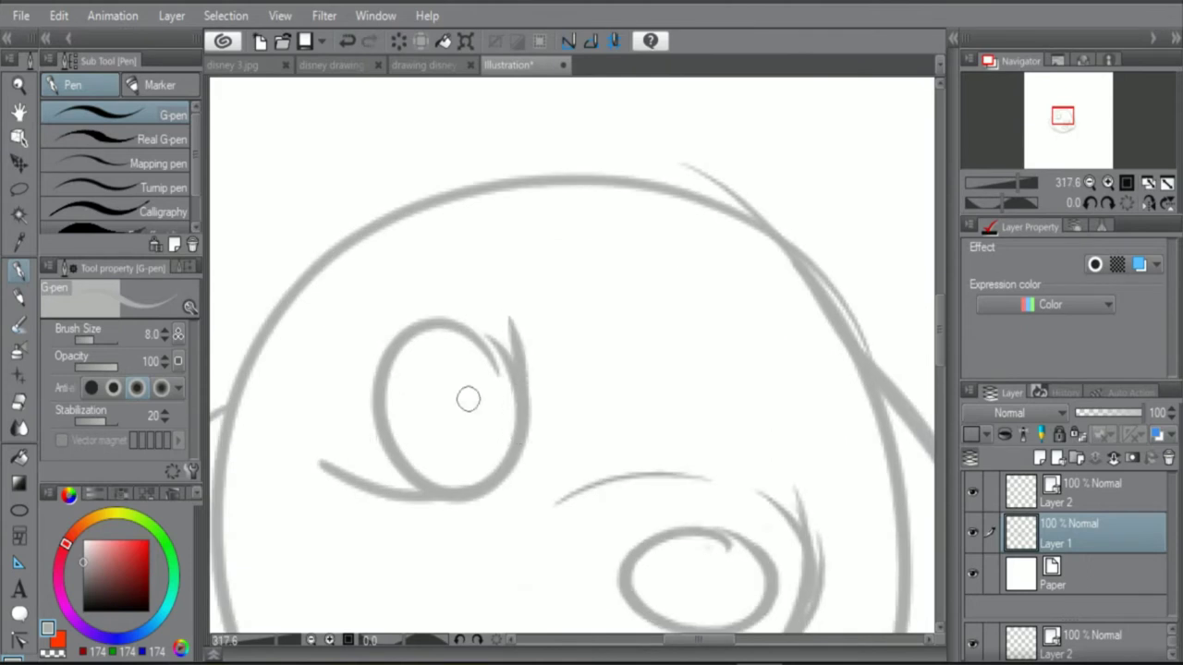
key(ctrl+z)
Step: Sketch the left eye's tall arched outline over the iris down to the lower lid and reinforce its outer side
drag(501, 310, 312, 467)
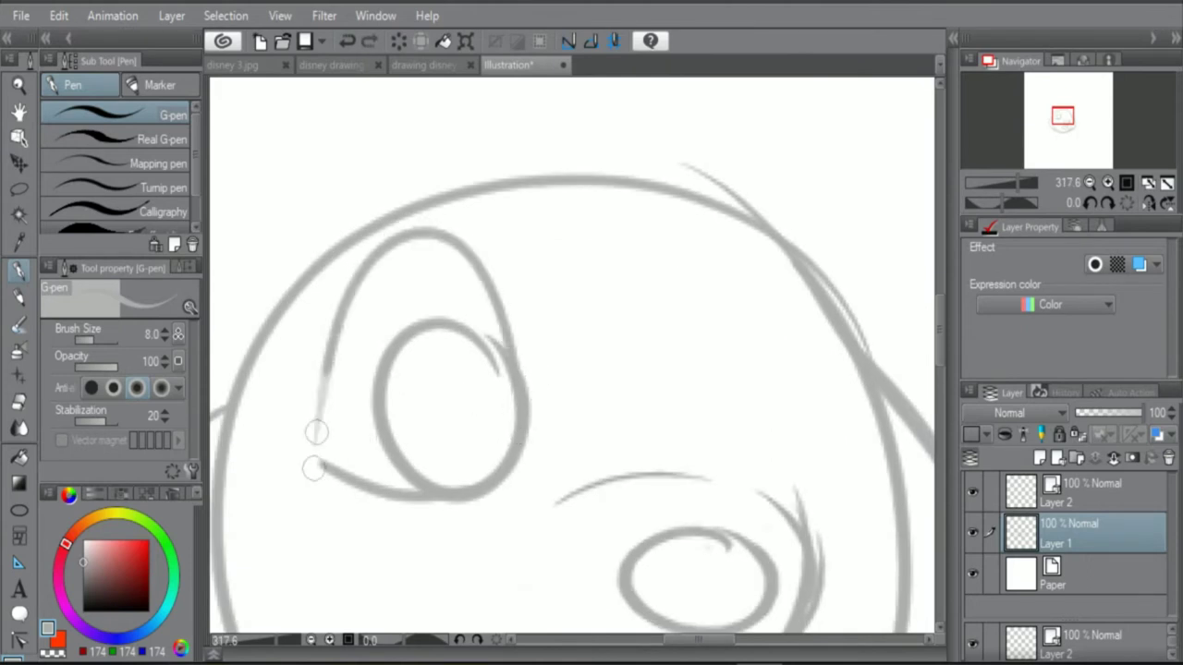
scroll(431, 442, down, 2)
scroll(431, 442, up, 2)
drag(296, 368, 324, 470)
scroll(324, 472, down, 3)
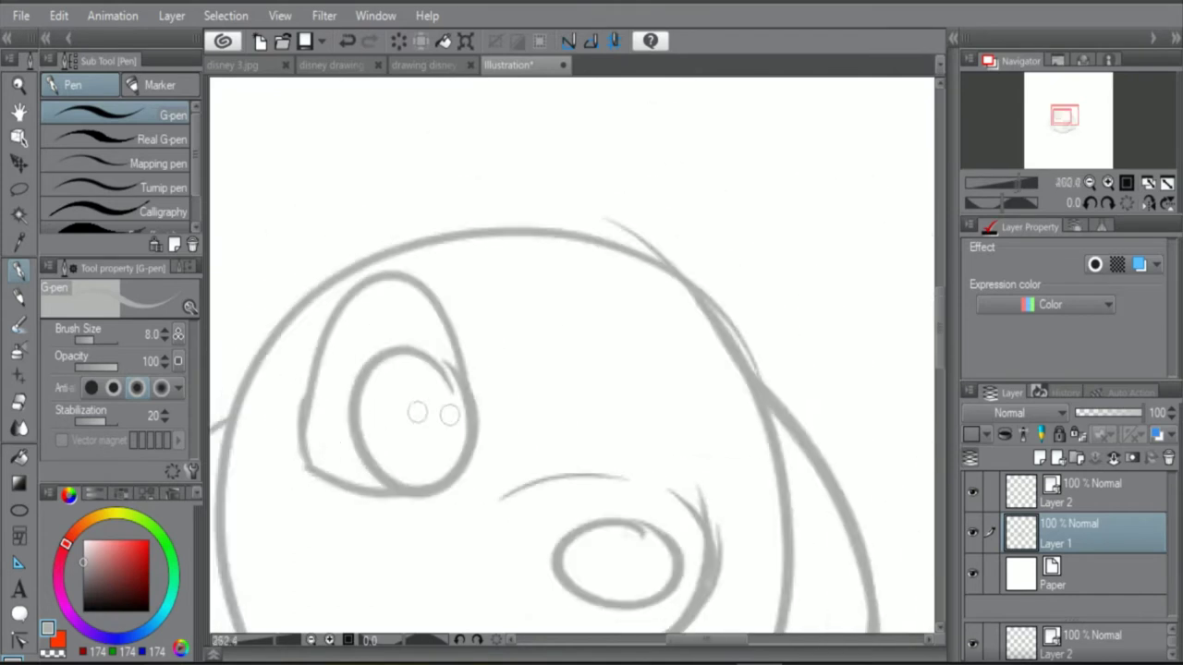
scroll(360, 427, up, 3)
scroll(360, 370, up, 1)
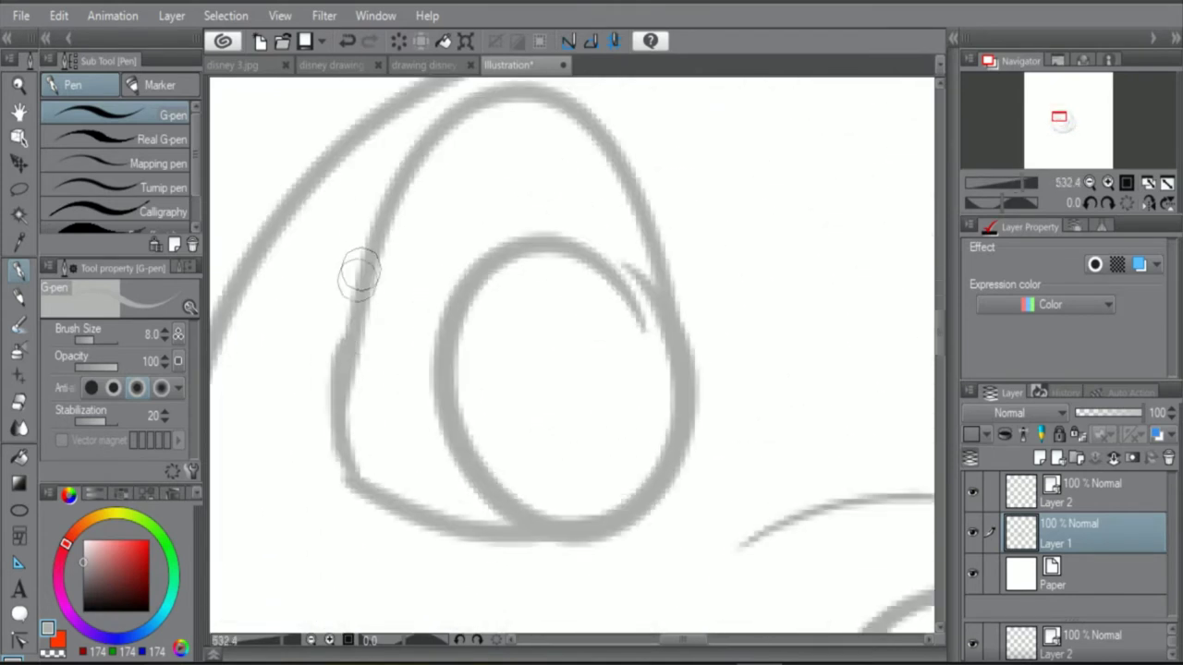
drag(359, 288, 354, 469)
scroll(414, 467, down, 3)
scroll(477, 397, up, 2)
scroll(473, 369, up, 1)
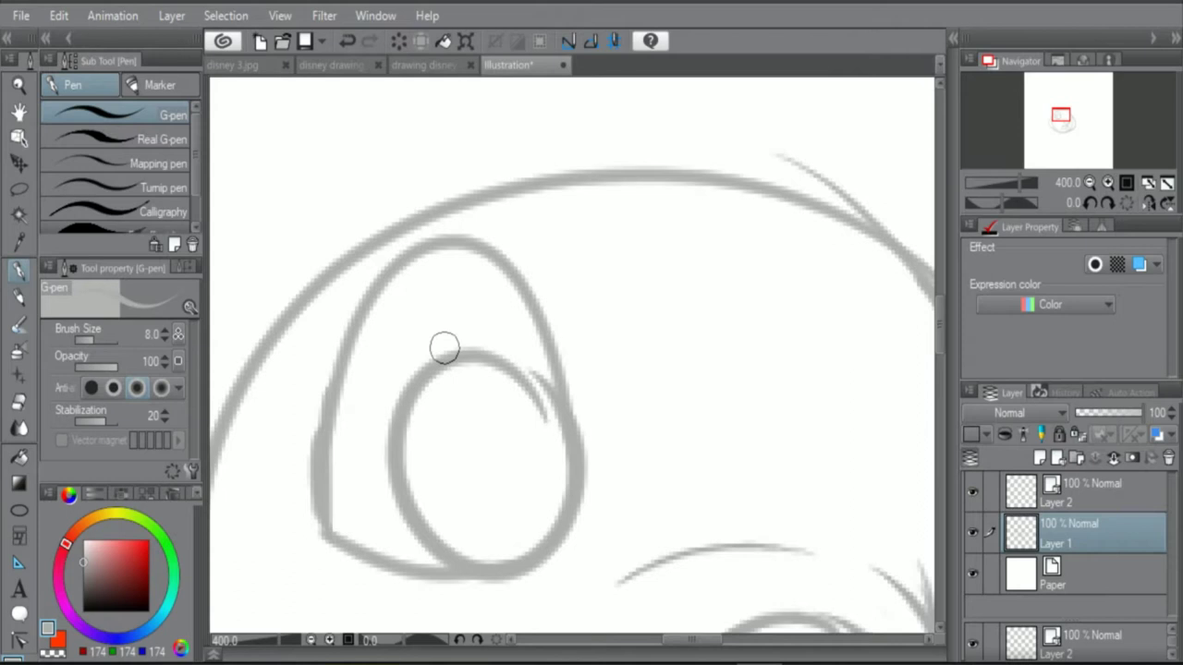
Step: Thicken the upper outer edge of the left eye into a heavy curved lash band
scroll(451, 344, up, 2)
drag(246, 341, 263, 403)
mouse_move(313, 326)
mouse_down()
mouse_move(496, 236)
mouse_move(478, 187)
mouse_move(306, 275)
mouse_move(254, 368)
mouse_move(267, 337)
mouse_move(282, 346)
mouse_move(294, 322)
mouse_move(274, 335)
mouse_move(269, 363)
mouse_move(377, 242)
mouse_move(436, 220)
mouse_move(341, 281)
mouse_move(491, 214)
mouse_move(357, 255)
mouse_move(267, 383)
mouse_up()
scroll(478, 354, down, 2)
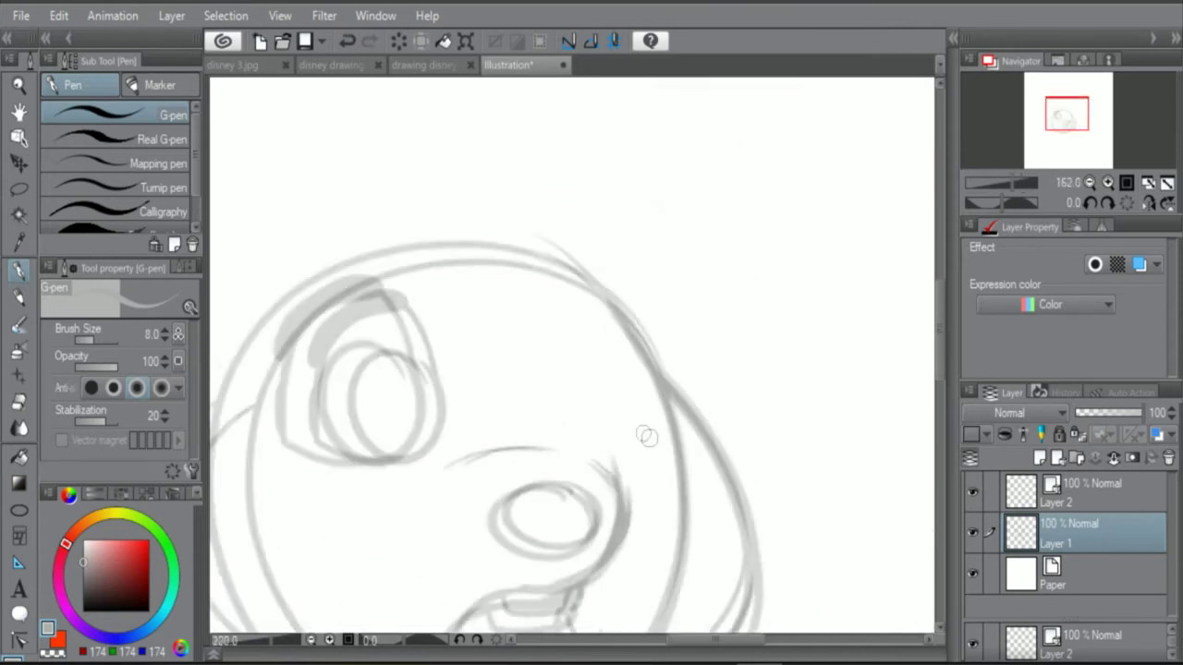
Step: Sketch the right eye's tall arched outline above the nose and close it with a curved lower lid
scroll(628, 395, up, 3)
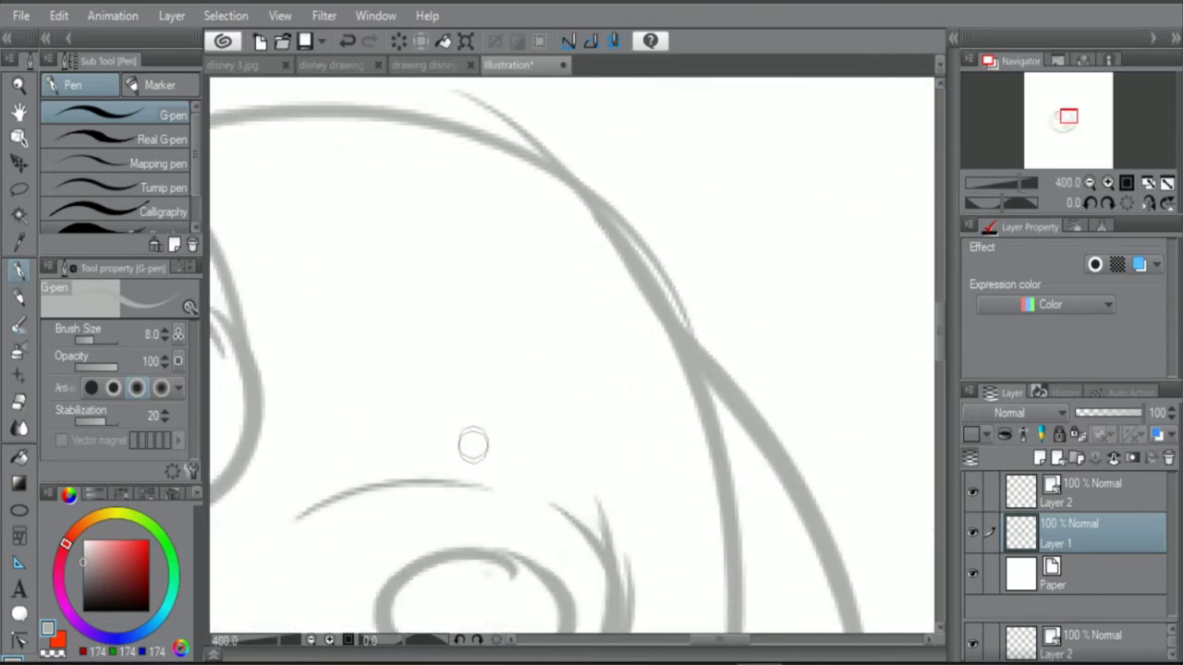
mouse_move(461, 473)
mouse_down()
mouse_move(442, 282)
mouse_move(583, 254)
mouse_move(643, 504)
mouse_move(535, 483)
mouse_move(641, 447)
mouse_up()
scroll(627, 409, down, 2)
scroll(623, 423, down, 2)
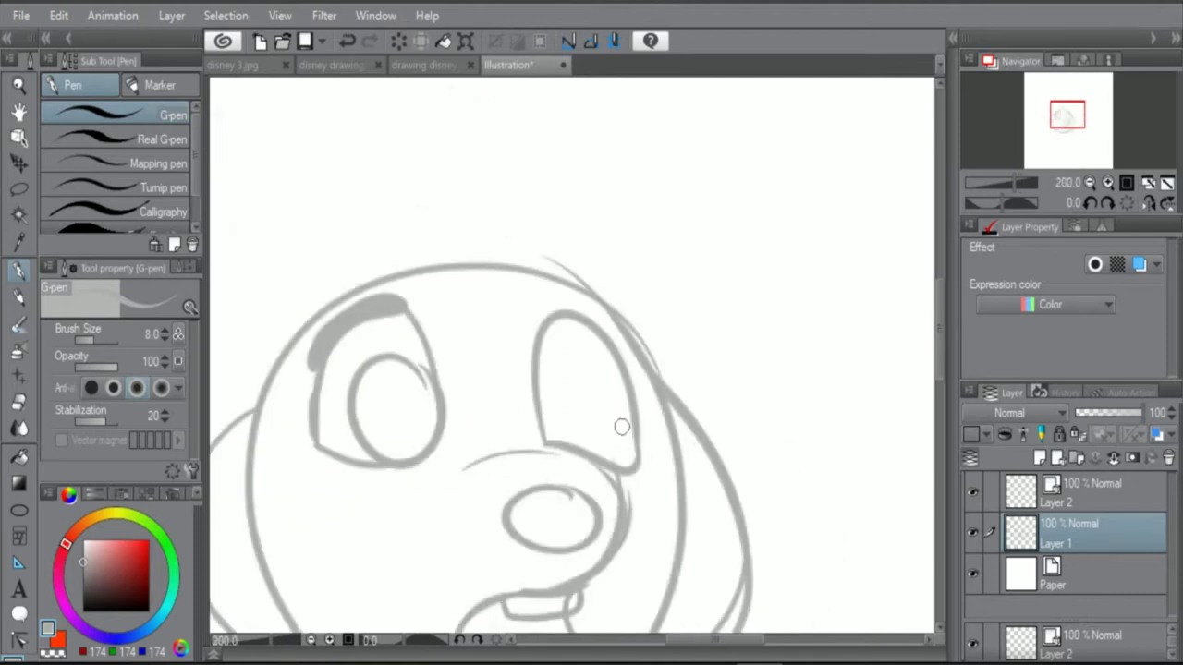
scroll(625, 394, up, 3)
key(ctrl+z)
scroll(611, 441, up, 2)
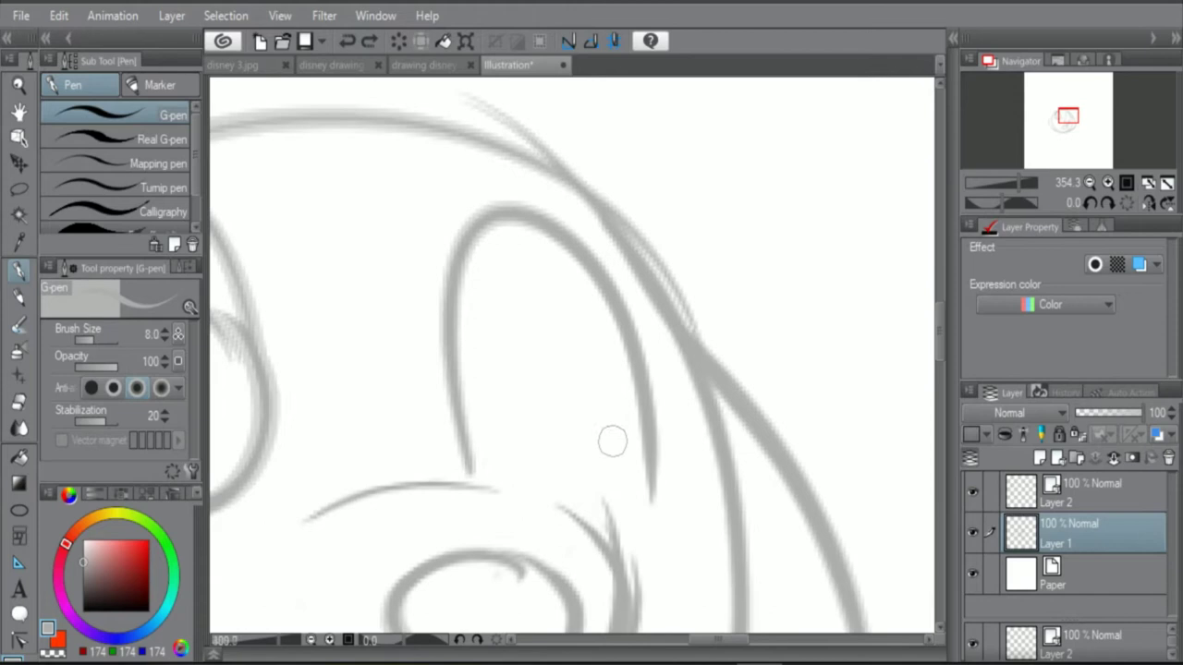
drag(461, 458, 651, 490)
scroll(640, 462, up, 1)
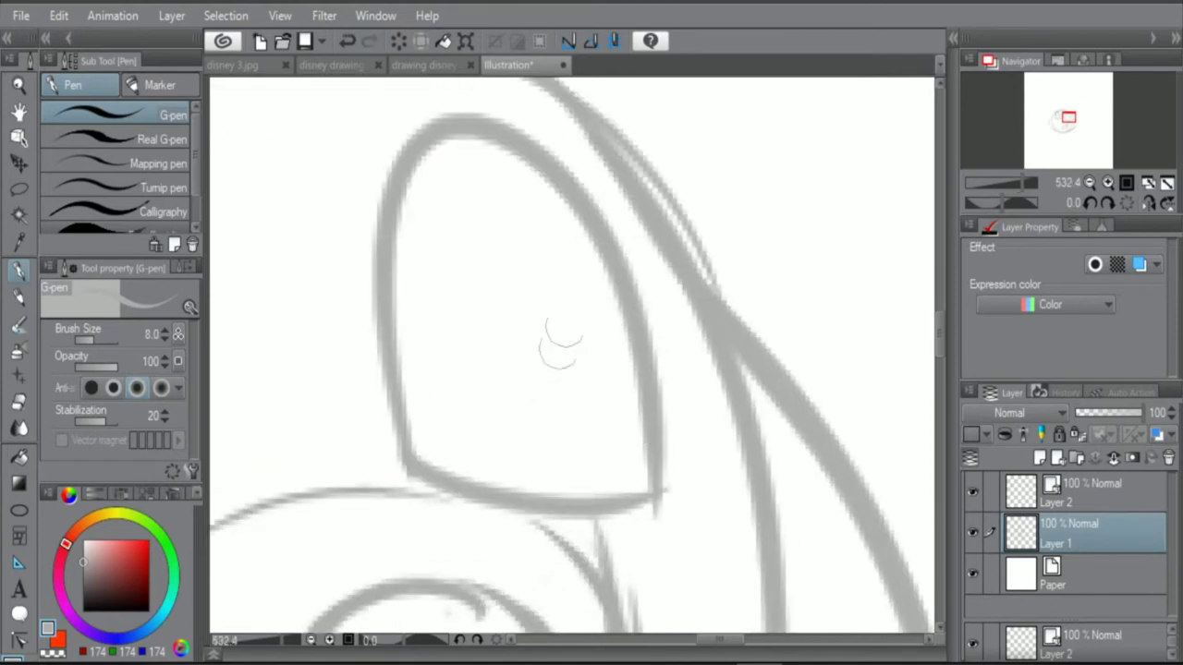
Step: Sketch an oval iris inside the right eye, resting on the lower lid and touching the outer edge
scroll(564, 337, up, 1)
mouse_move(560, 175)
mouse_down()
mouse_move(458, 251)
mouse_move(425, 520)
mouse_up()
scroll(478, 486, down, 5)
scroll(494, 459, up, 2)
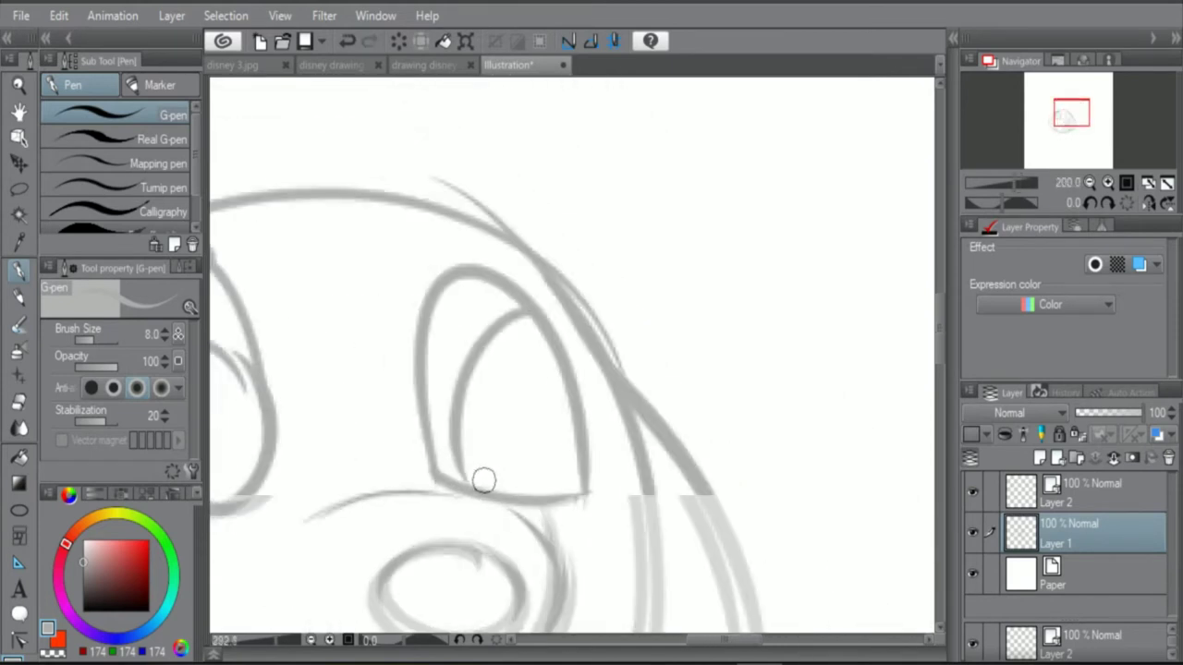
mouse_move(607, 475)
mouse_down()
mouse_move(513, 285)
mouse_move(496, 500)
mouse_up()
scroll(510, 503, down, 7)
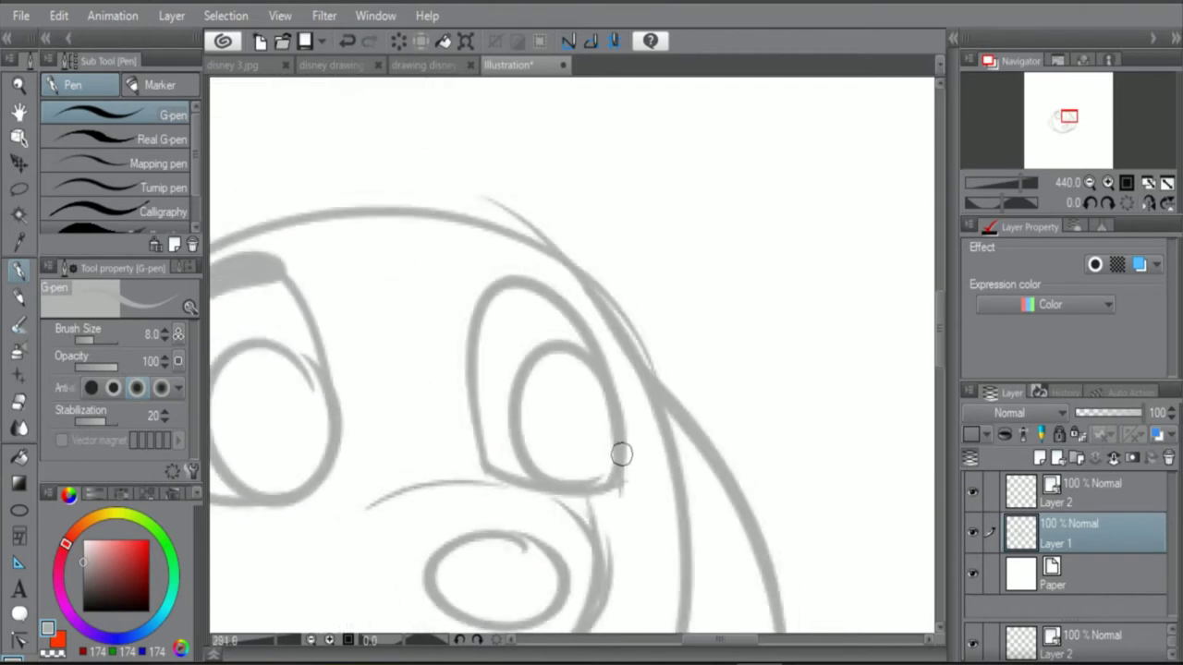
Step: Sketch a line rising from each cheek, running up beside the head circle on both sides
scroll(532, 471, down, 1)
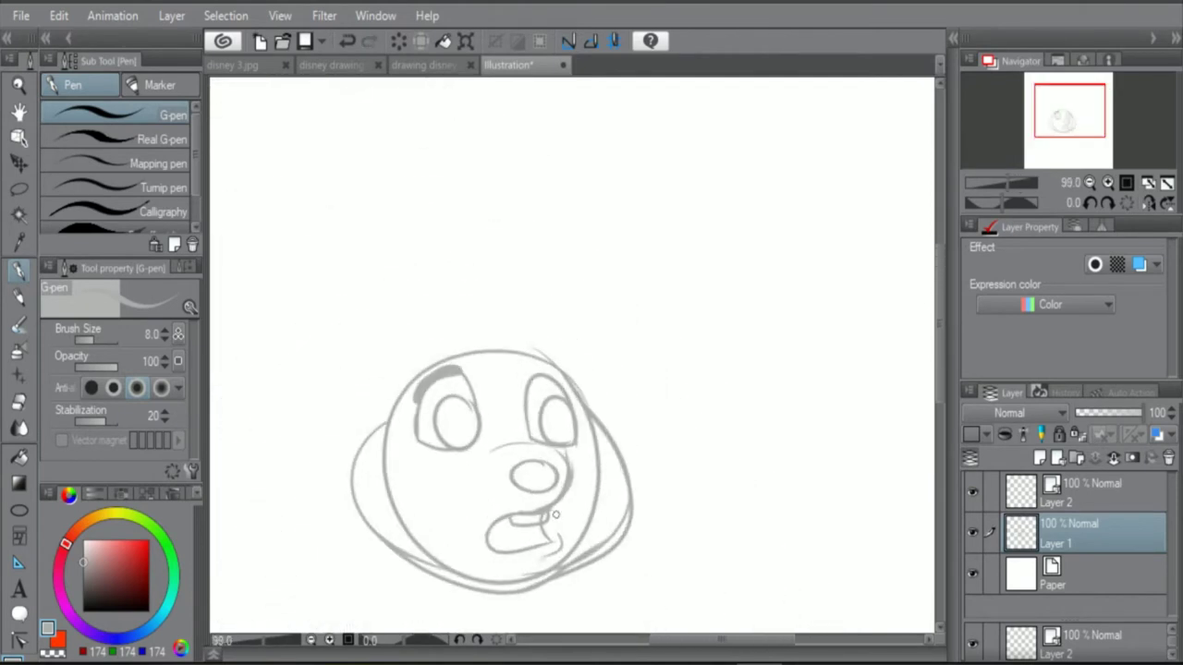
scroll(556, 514, up, 4)
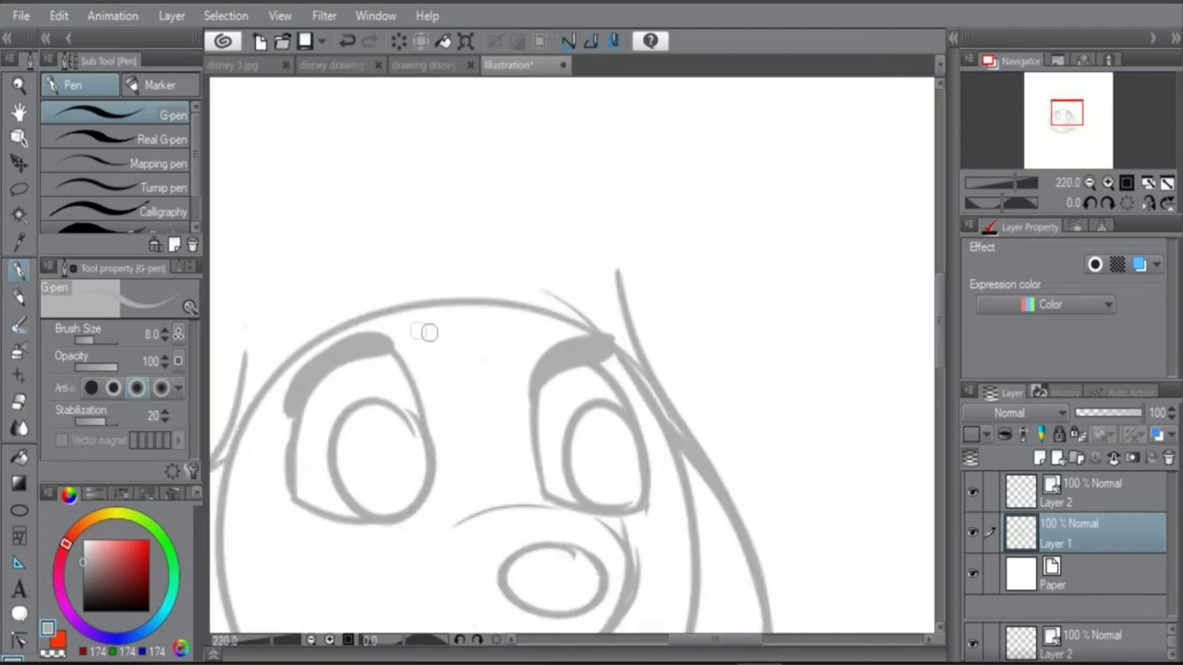
scroll(500, 333, up, 1)
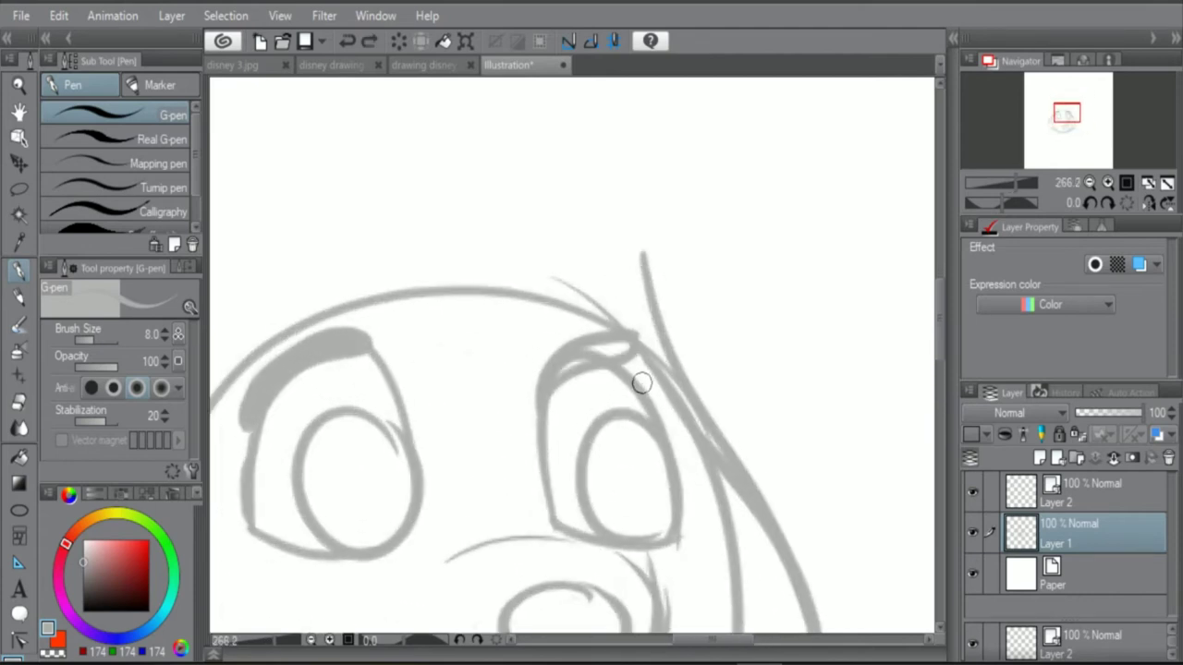
scroll(563, 404, up, 3)
mouse_move(502, 401)
mouse_down()
mouse_move(517, 481)
mouse_move(539, 392)
mouse_move(617, 330)
mouse_move(679, 342)
mouse_move(517, 357)
mouse_move(503, 414)
mouse_move(524, 340)
mouse_move(681, 329)
mouse_move(645, 307)
mouse_move(654, 317)
mouse_move(561, 338)
mouse_move(513, 418)
mouse_move(532, 367)
mouse_move(663, 334)
mouse_up()
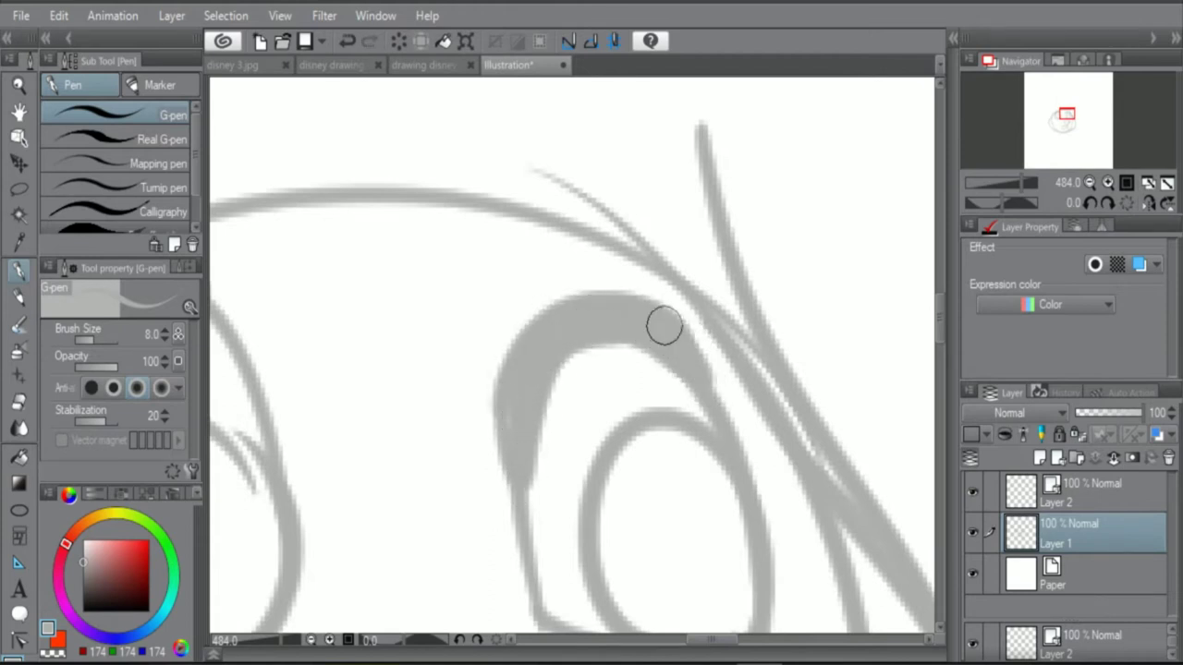
scroll(663, 335, down, 3)
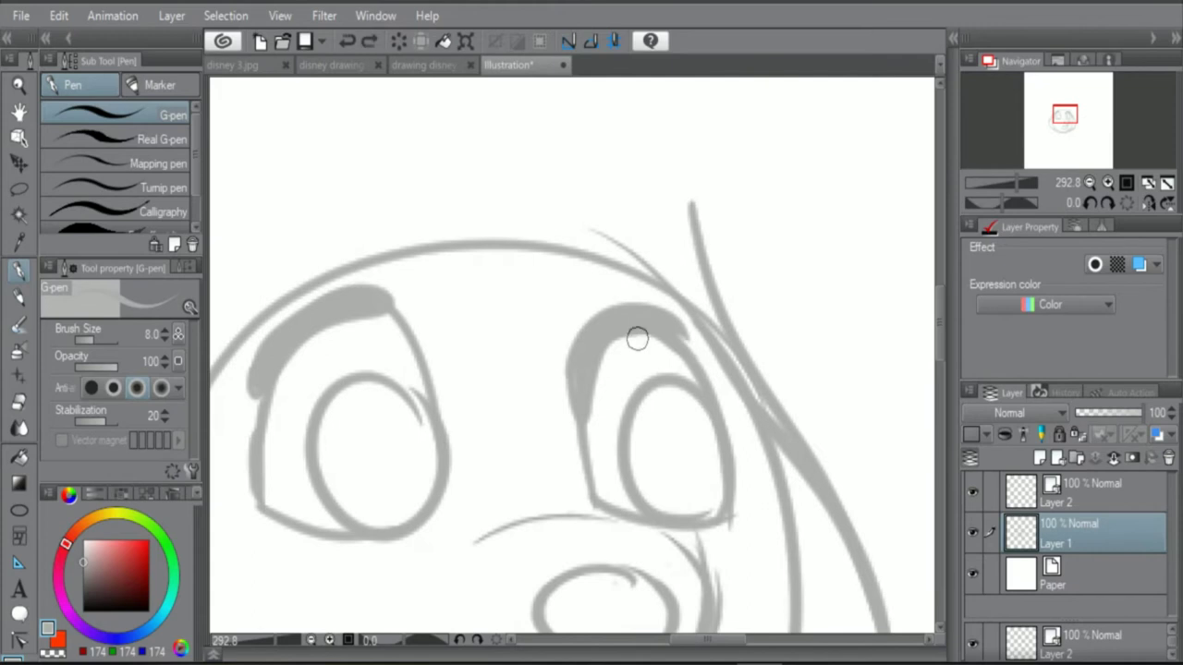
key(ctrl+z)
key(ctrl+z)
Step: Outline a heavy curved lash band over the right eye's arch and fill it in solid grey
scroll(629, 328, up, 3)
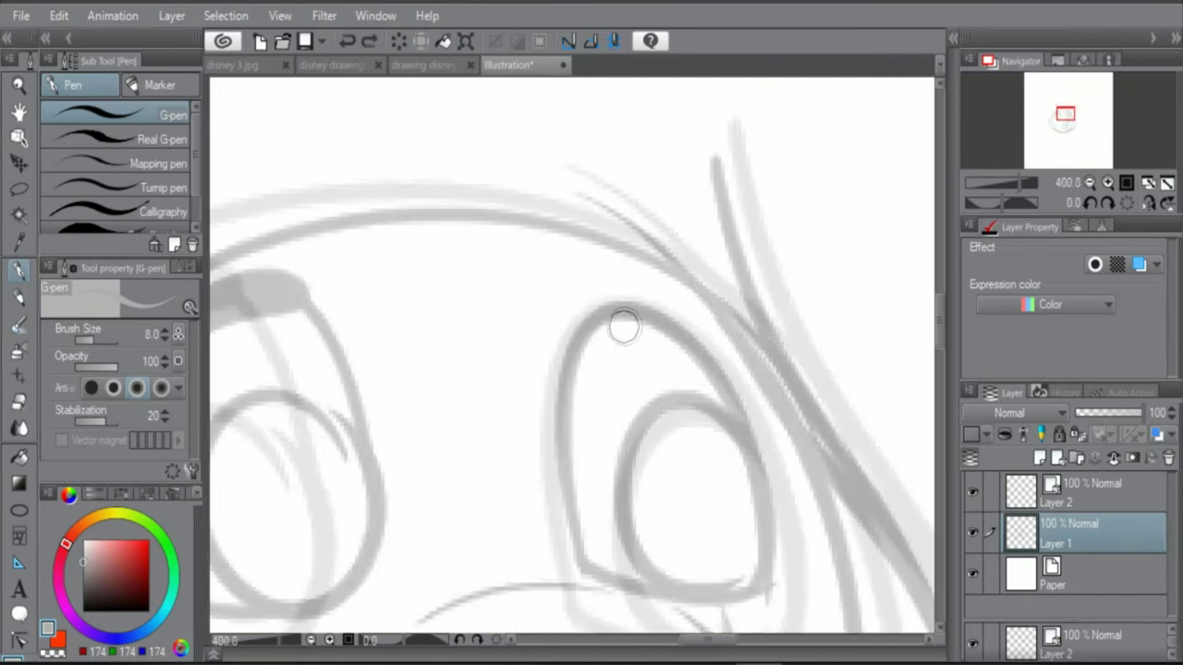
mouse_move(545, 448)
mouse_down()
mouse_move(563, 299)
mouse_move(731, 356)
mouse_up()
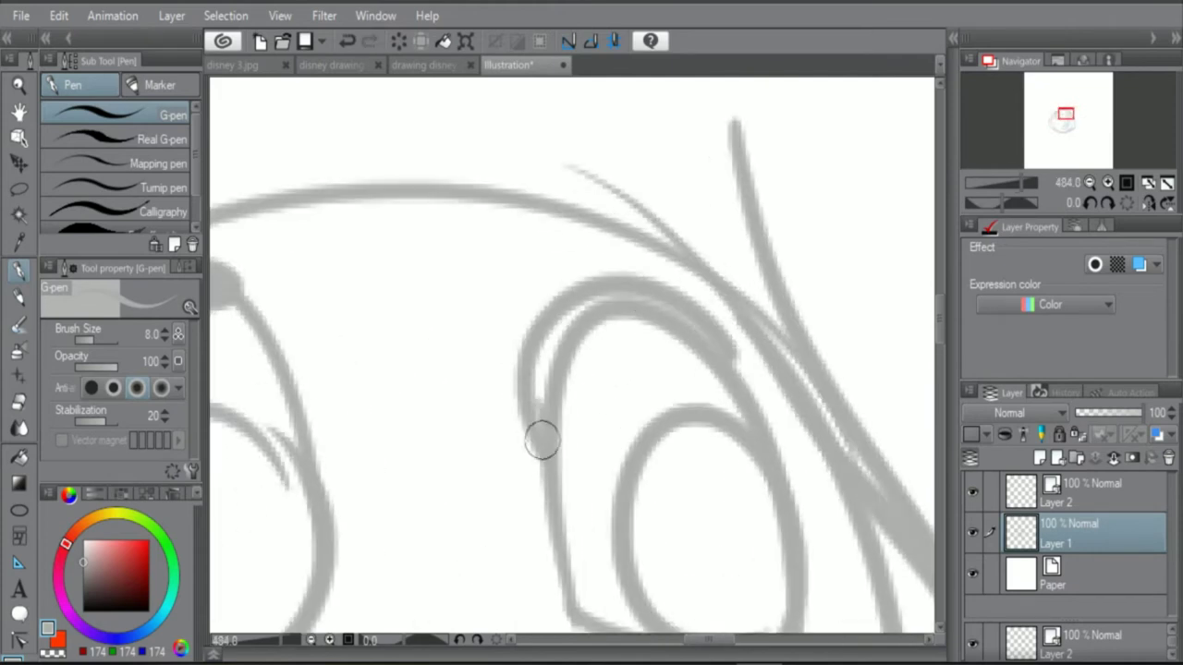
mouse_move(542, 434)
mouse_down()
mouse_move(558, 336)
mouse_move(637, 286)
mouse_move(725, 349)
mouse_up()
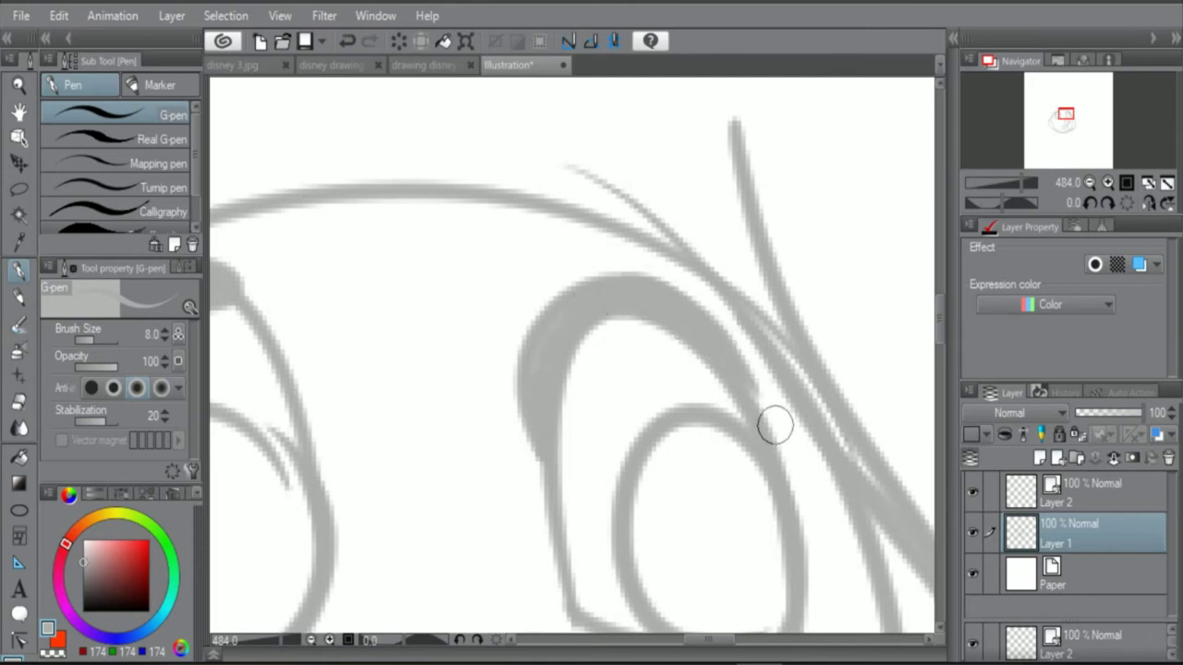
scroll(777, 422, down, 2)
scroll(624, 357, up, 2)
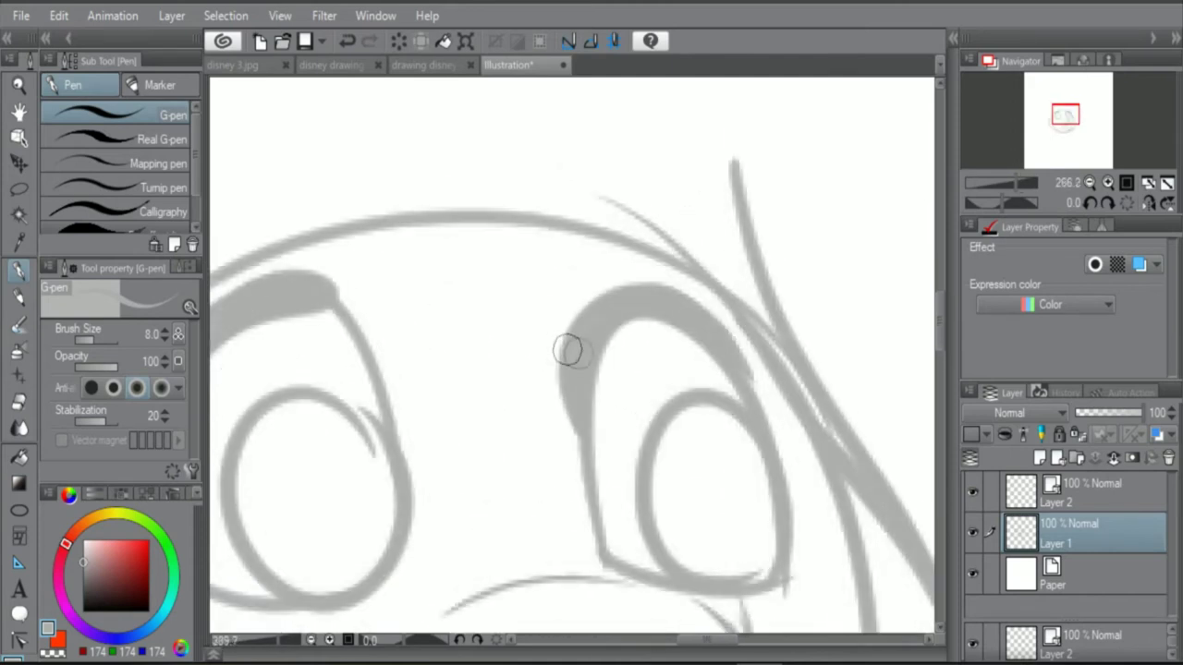
Step: Extend the right eye's lash band down its inner side, tapering it toward the lower corner
drag(588, 329, 568, 442)
drag(560, 376, 560, 453)
drag(579, 306, 558, 476)
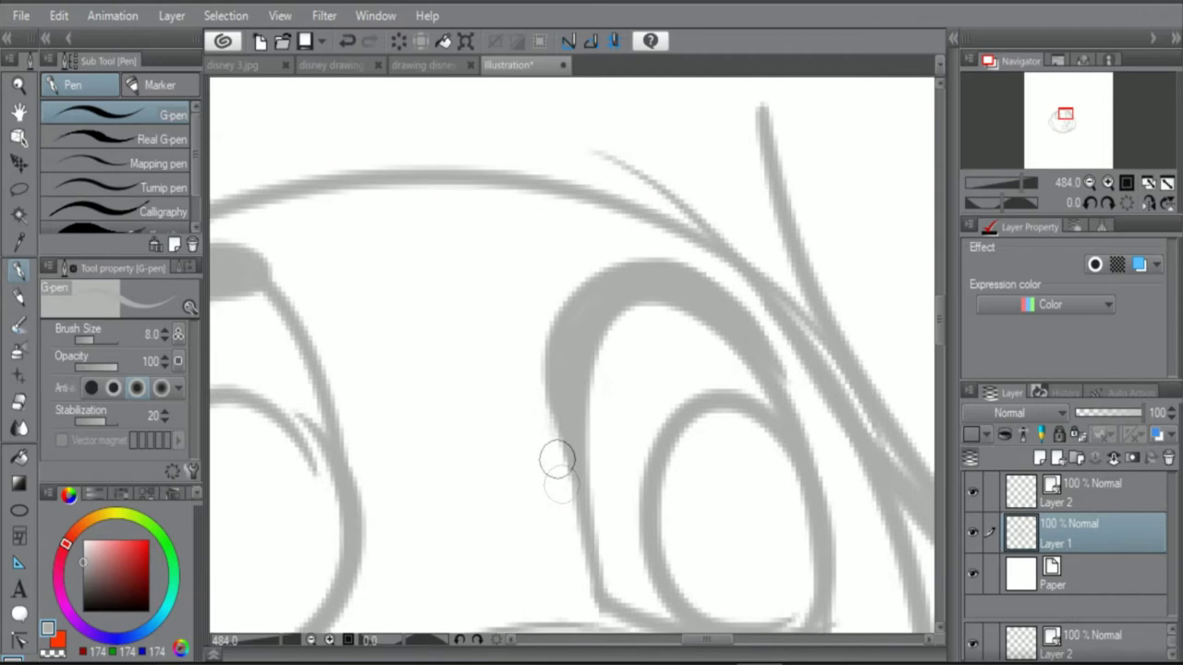
drag(560, 398, 586, 541)
scroll(586, 541, down, 2)
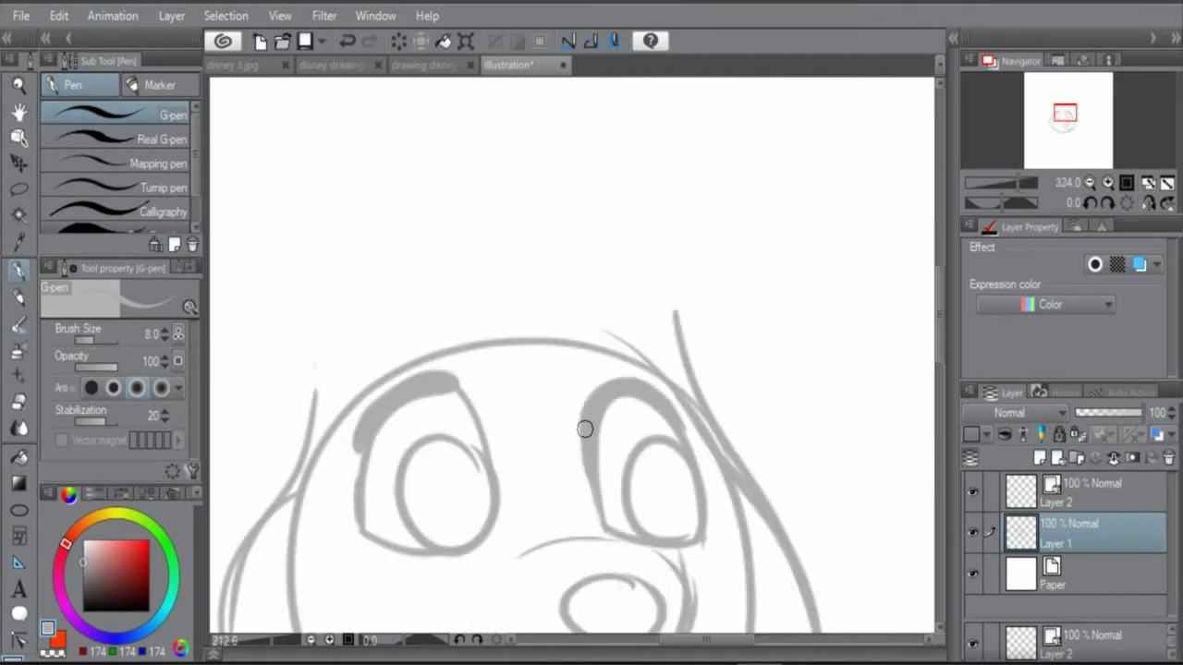
scroll(572, 438, down, 1)
Step: Extend the left eye's lash band down its outer side, tapering it toward the lower corner
scroll(591, 433, up, 2)
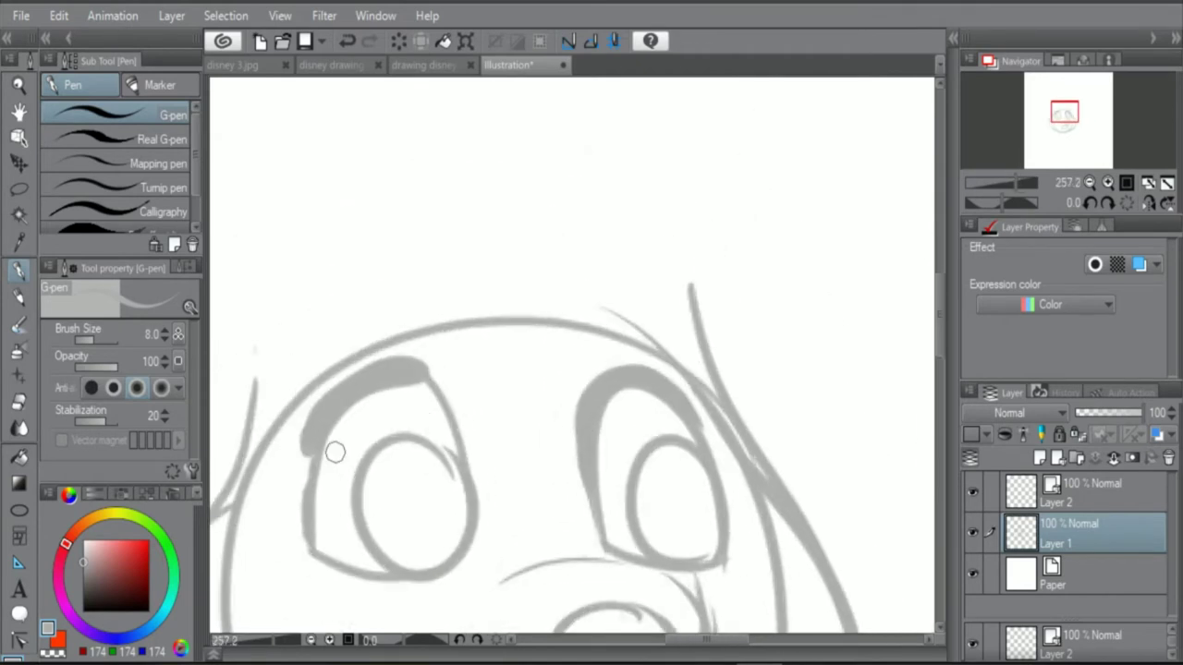
scroll(328, 461, down, 1)
scroll(305, 470, up, 4)
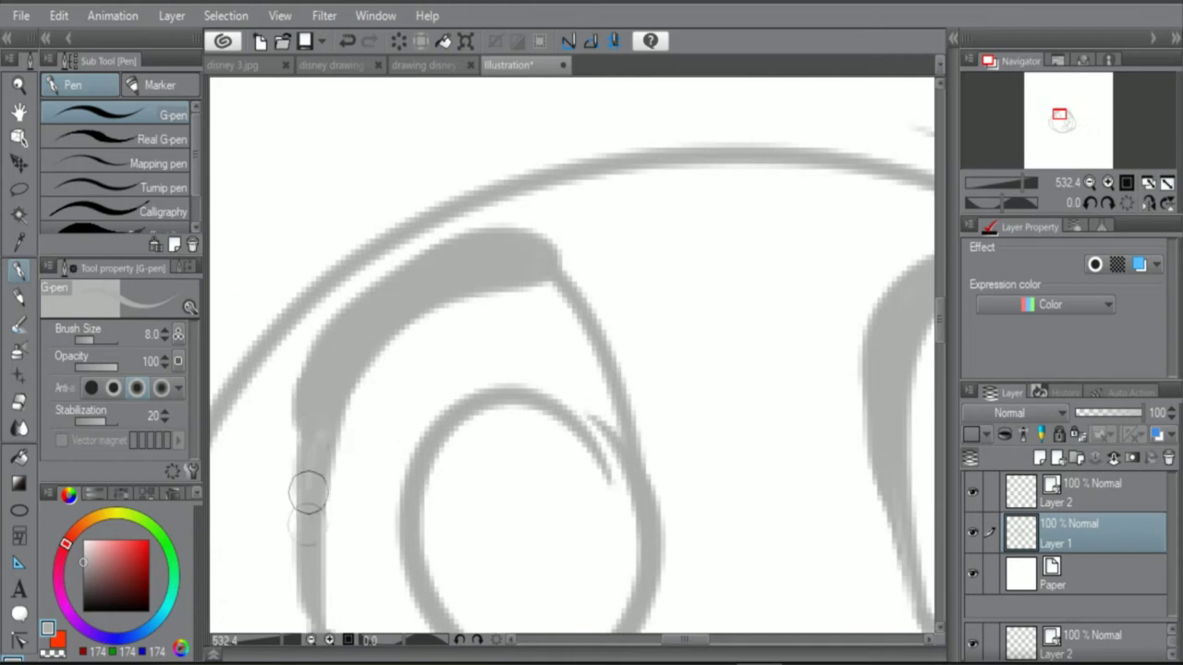
scroll(351, 475, down, 4)
scroll(454, 471, up, 1)
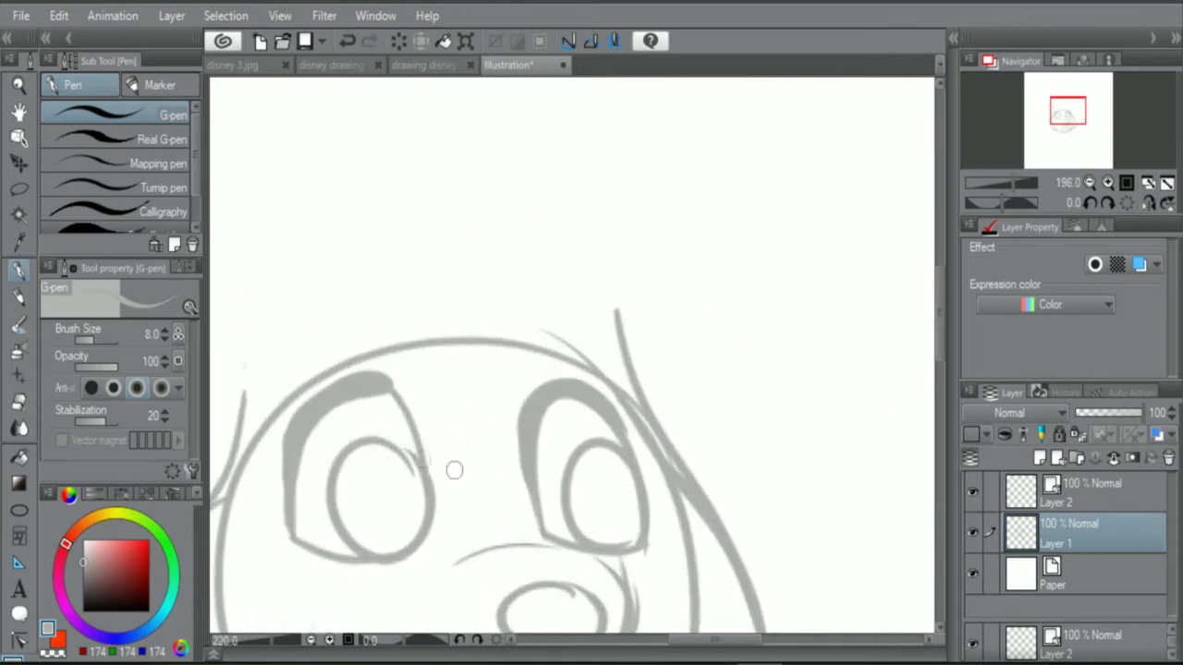
Step: Blend the inner end of the left eye's lash band into the eye outline with a tapered edge
scroll(342, 453, up, 2)
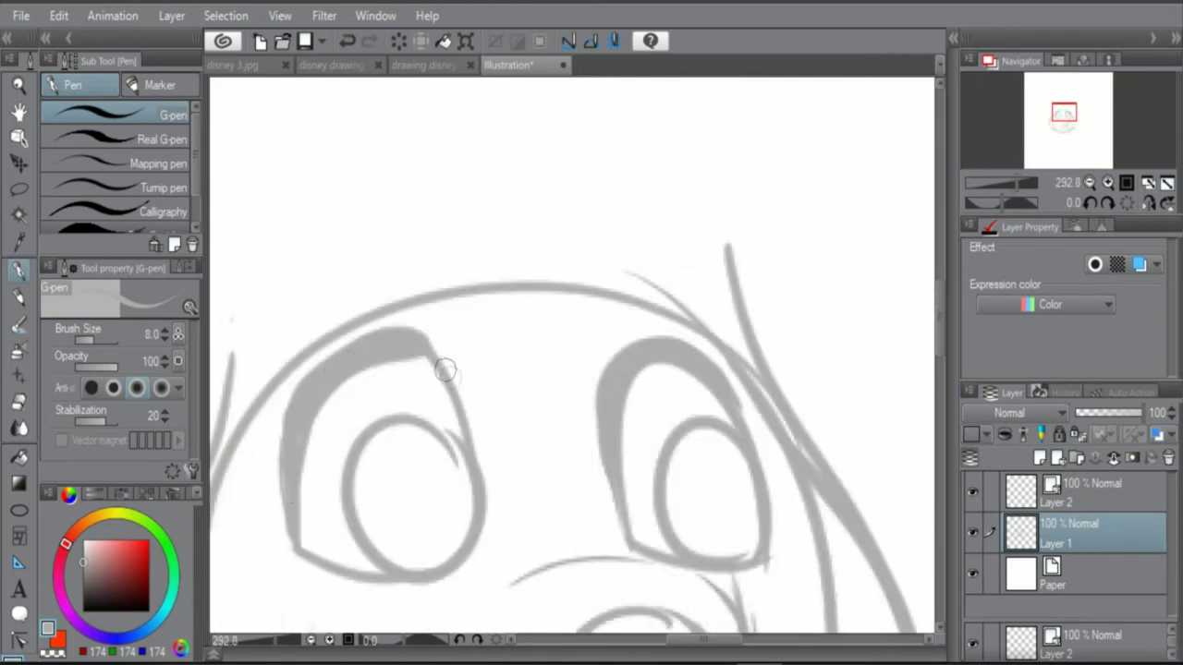
scroll(451, 374, down, 2)
scroll(449, 369, up, 2)
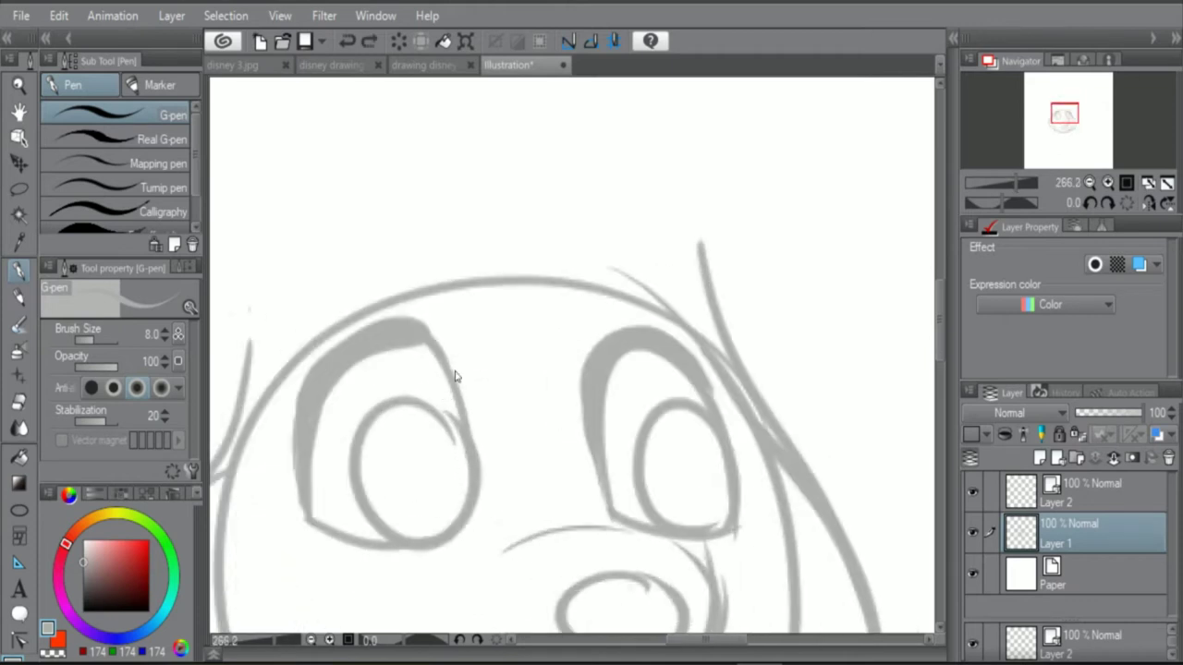
scroll(453, 361, down, 1)
Step: Sketch two short crease strokes beneath the left eye's lower lid
scroll(458, 344, down, 4)
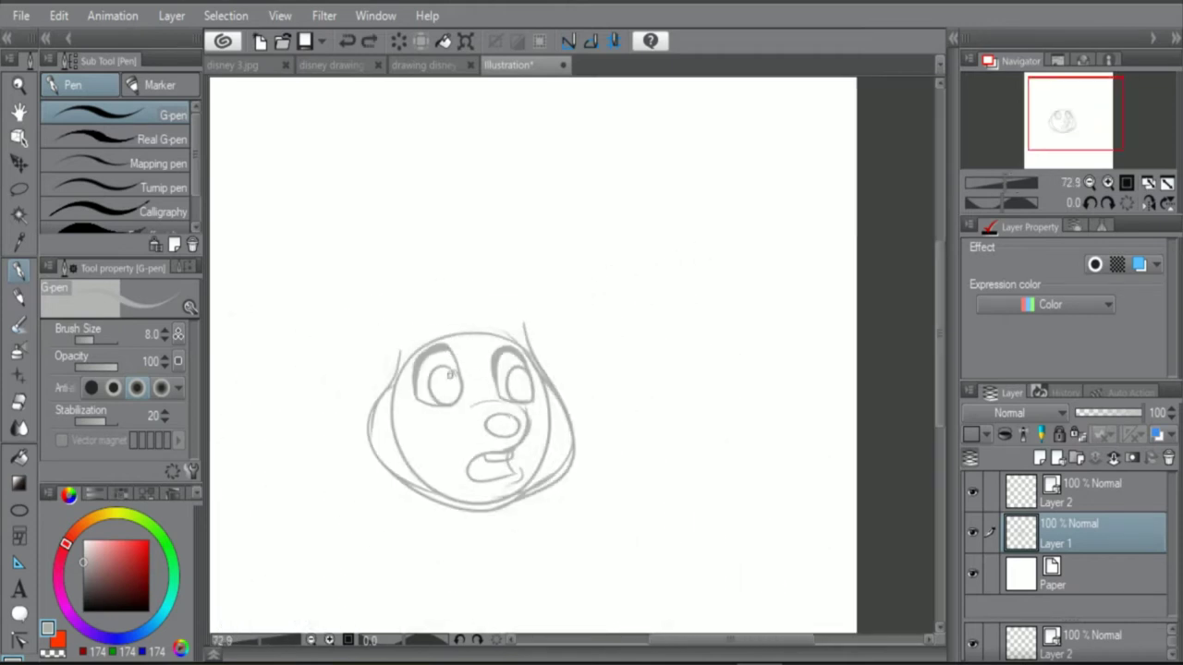
scroll(453, 417, up, 5)
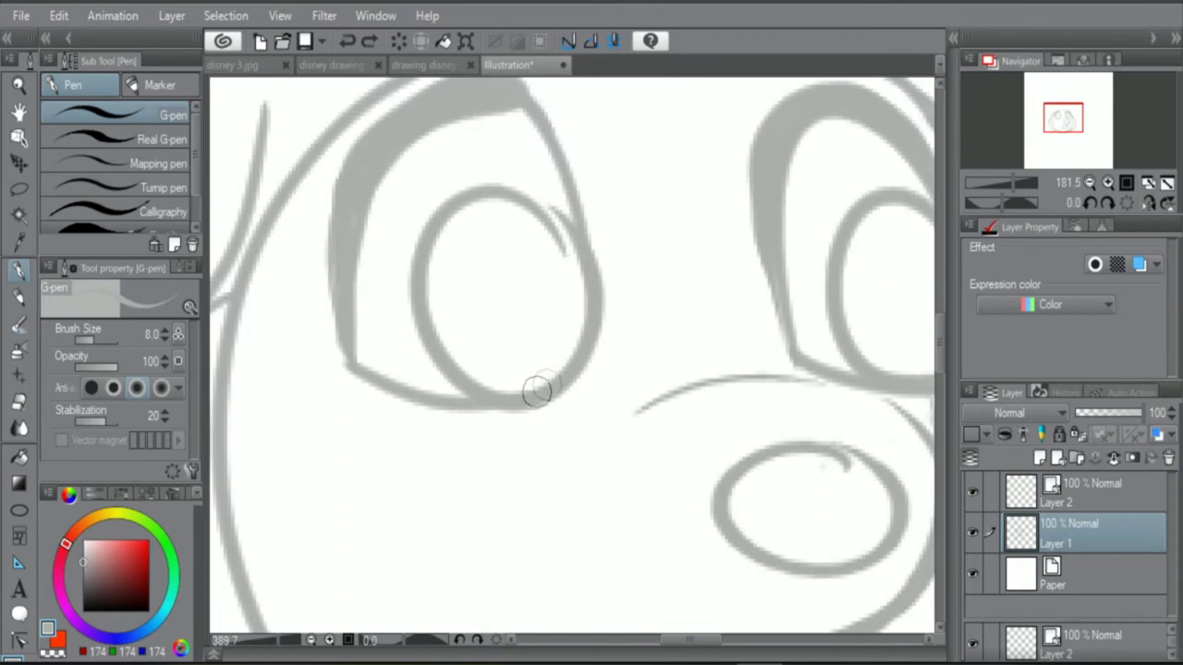
drag(518, 414, 388, 432)
drag(562, 386, 477, 470)
scroll(481, 467, down, 5)
Step: Add a short crease stroke beneath the right eye's lower lid, beside the top of the muzzle
scroll(734, 382, up, 5)
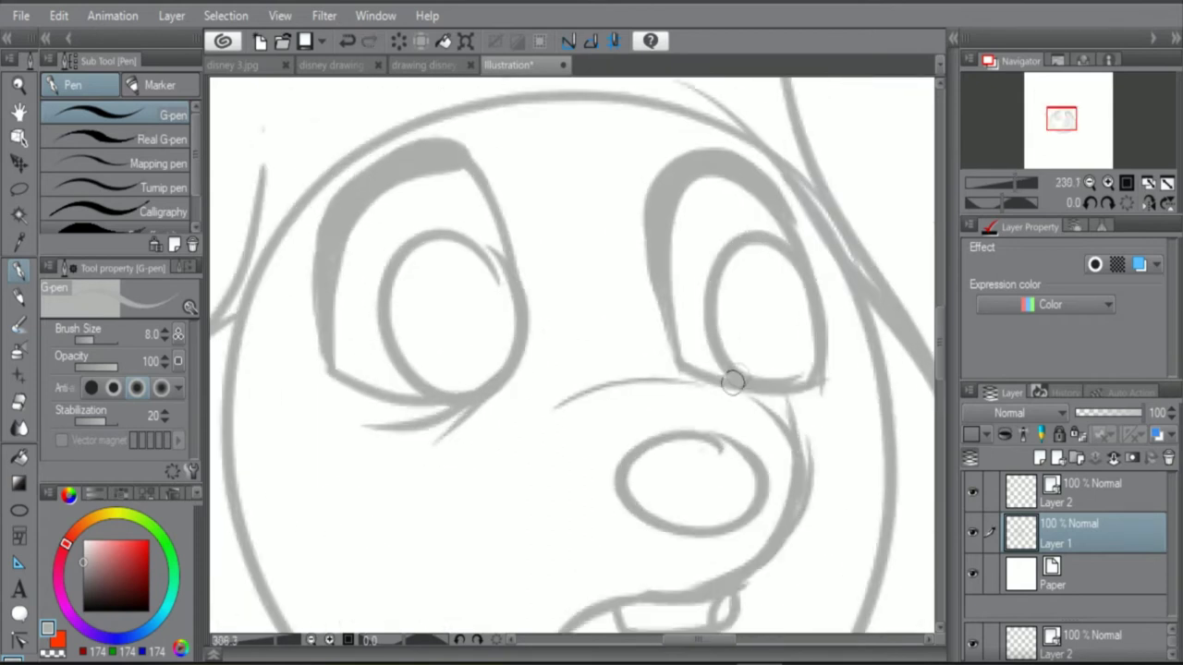
scroll(832, 427, down, 2)
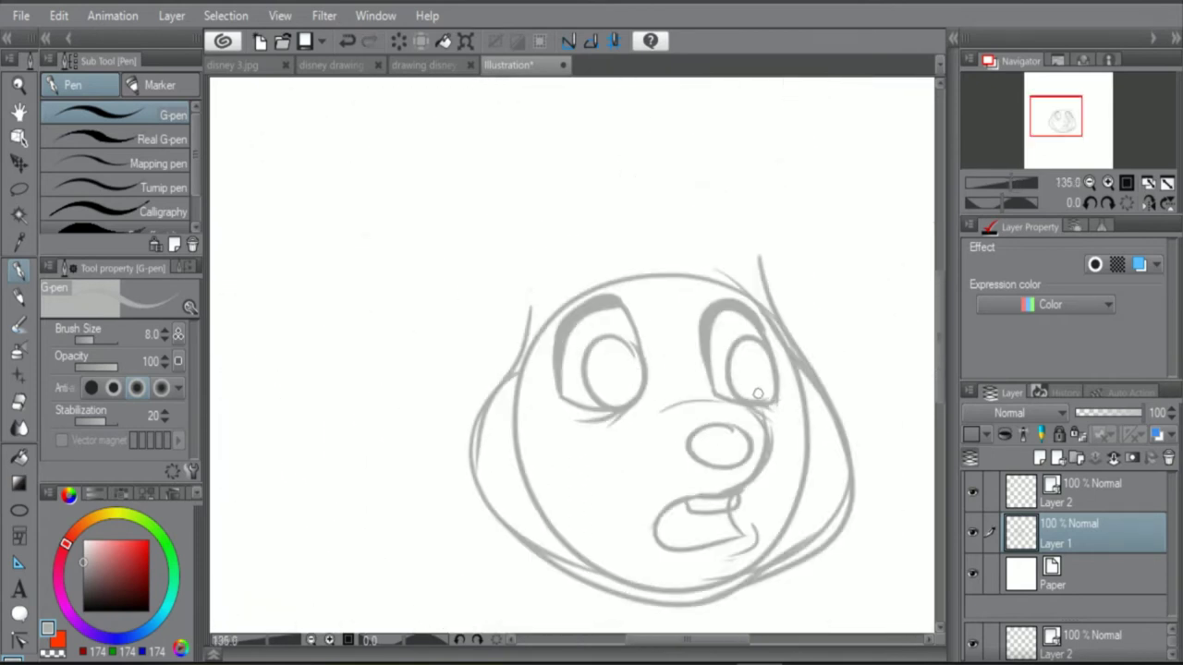
scroll(716, 494, up, 4)
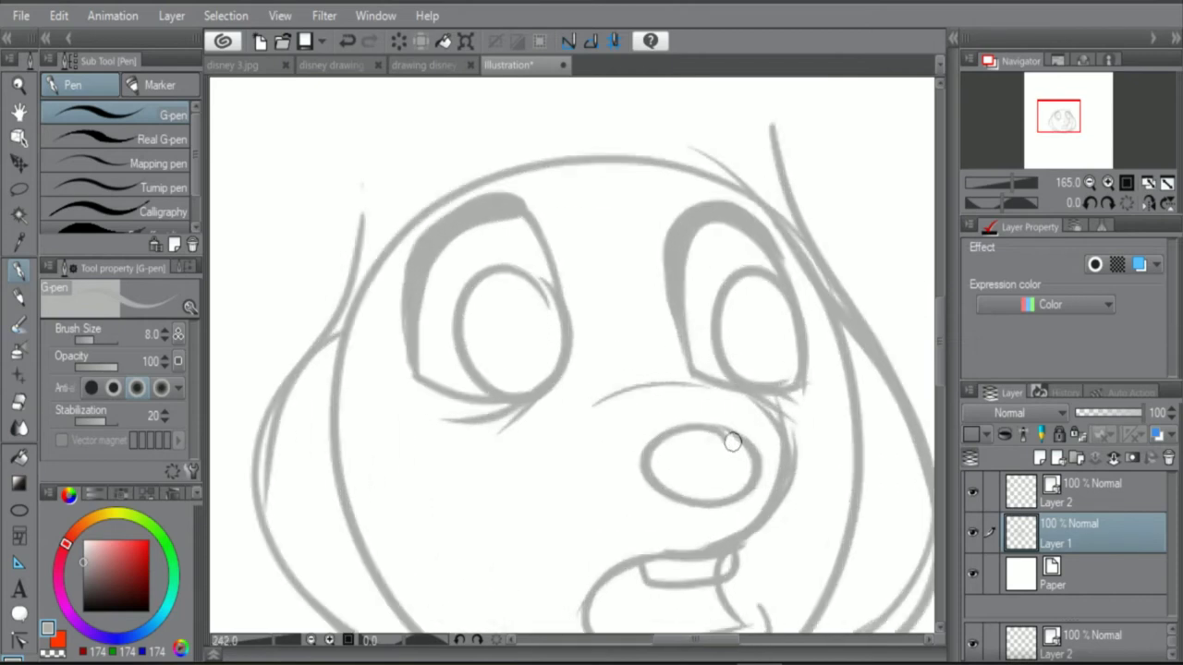
scroll(729, 435, down, 2)
scroll(627, 542, up, 2)
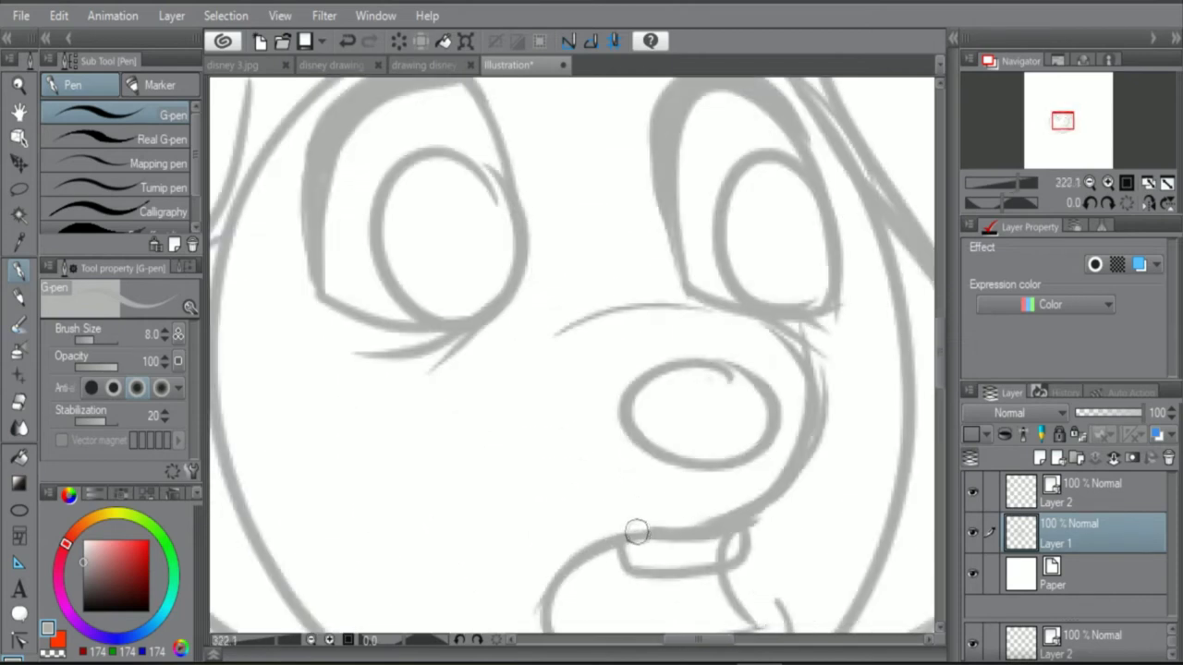
Step: Redraw the nose as a rounder oval and sketch a long curved cap brim across the forehead
scroll(767, 259, down, 3)
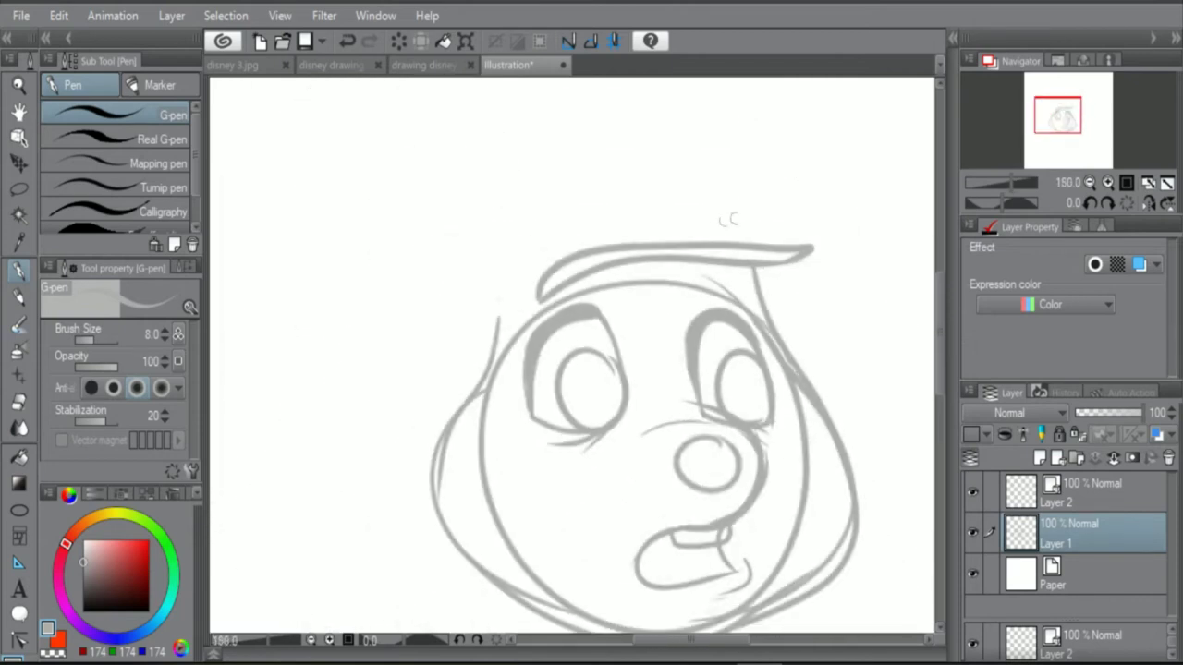
scroll(744, 218, up, 1)
scroll(744, 218, up, 1)
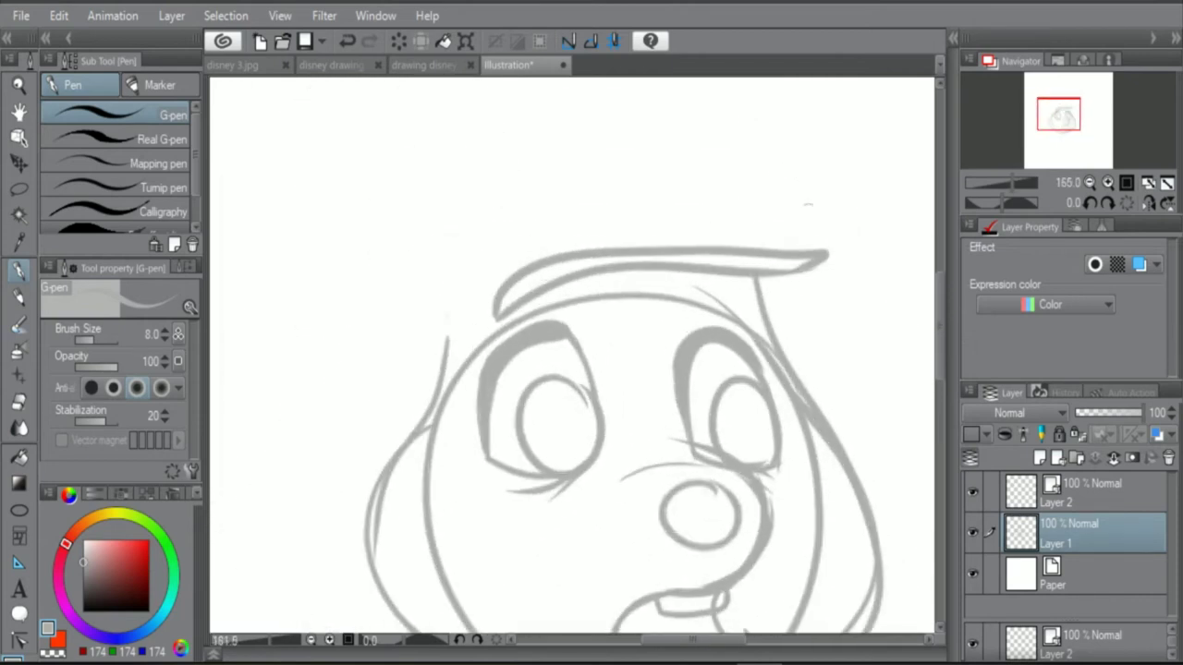
Step: Add a slanted line rising from the brim's right end and a short line extending outward from its left end
scroll(861, 199, down, 2)
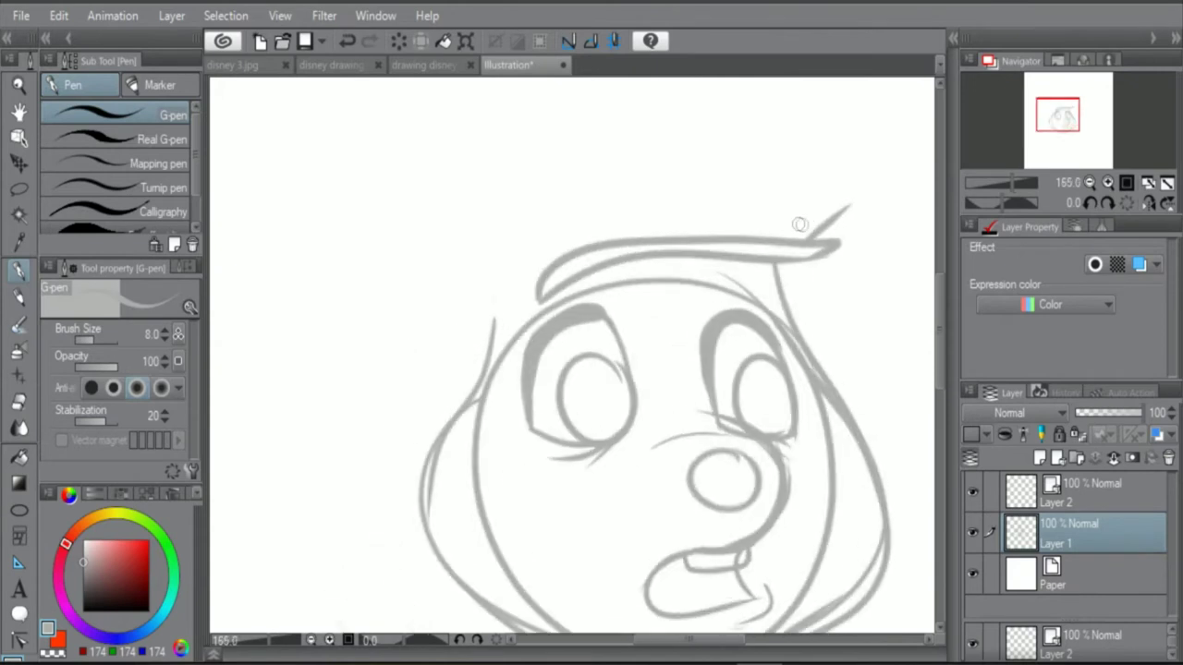
scroll(479, 328, up, 2)
drag(549, 281, 472, 304)
scroll(485, 292, down, 1)
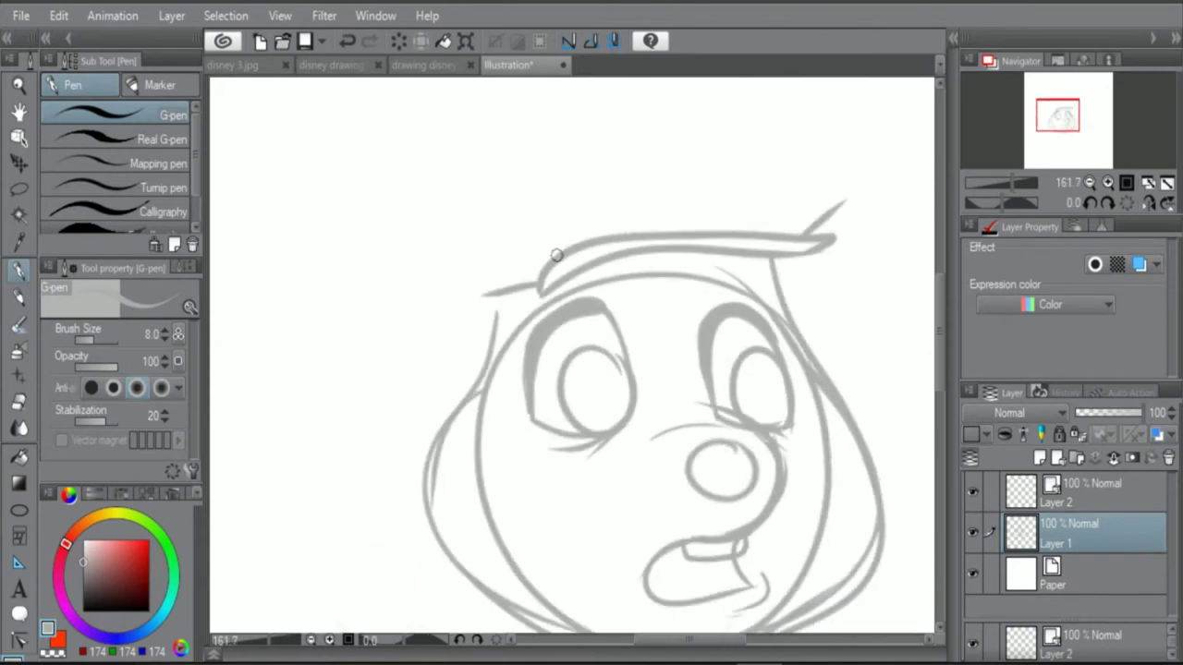
scroll(496, 309, up, 1)
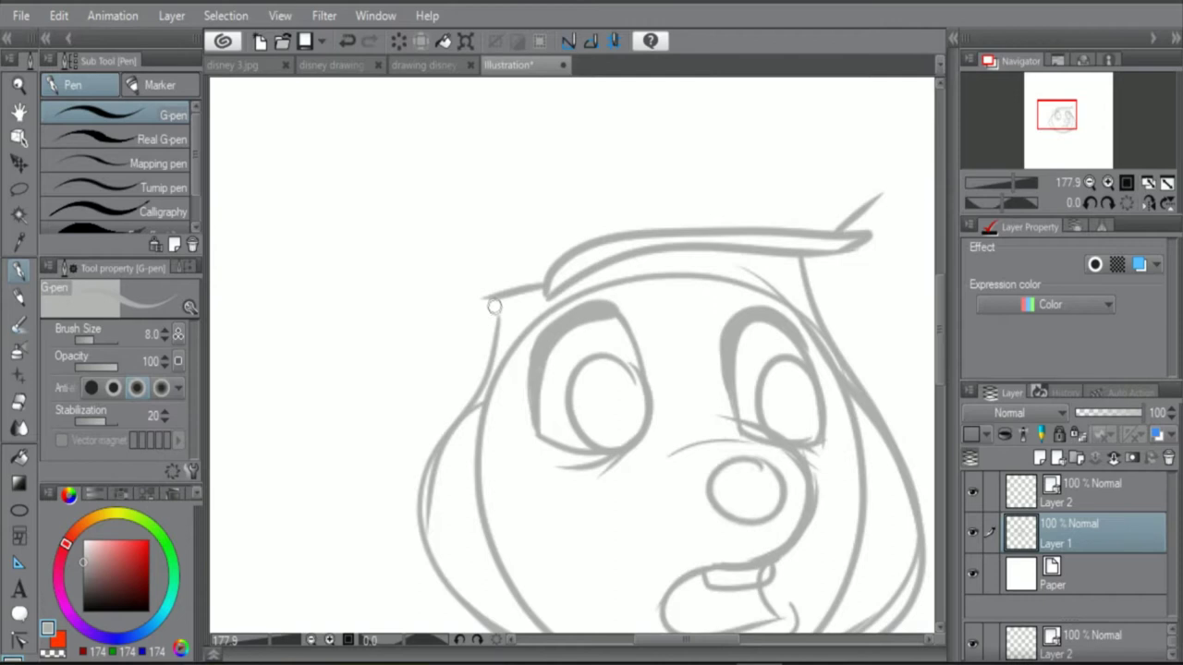
Step: Sketch a large rounded left ear from the cap's edge out and back to the cheek, redrawing it once
drag(505, 317, 305, 366)
scroll(486, 424, down, 1)
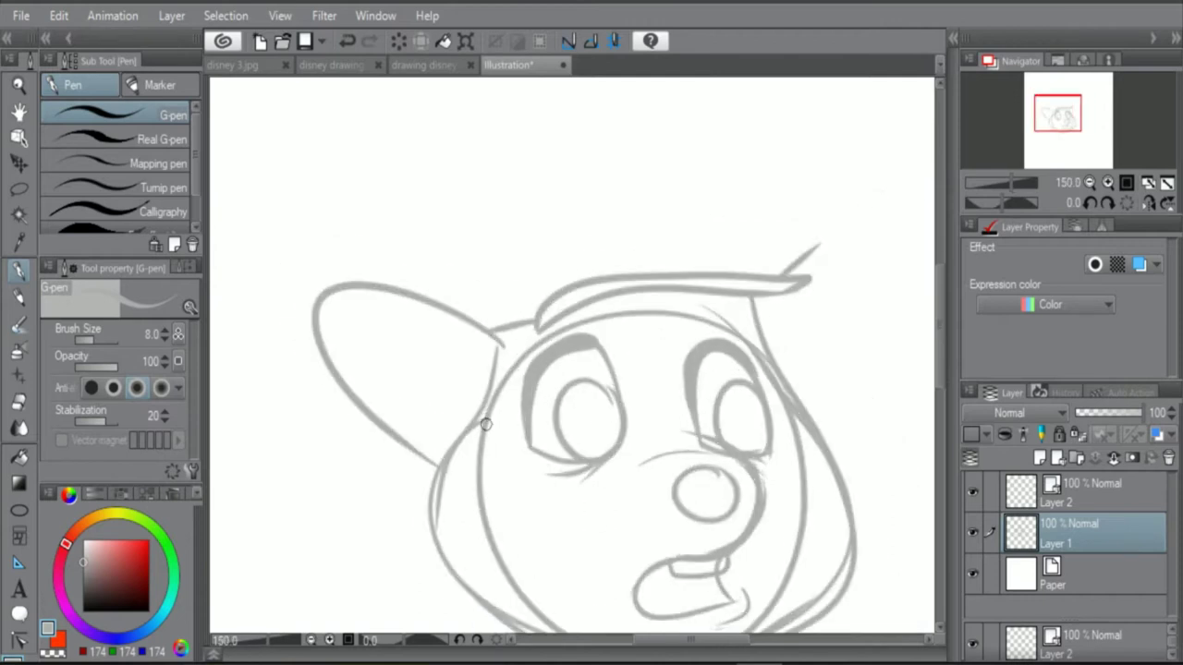
key(ctrl+z)
mouse_move(509, 348)
mouse_down()
mouse_move(323, 415)
mouse_move(435, 473)
mouse_up()
Step: Sketch the remaining head parts: the cap's crown with its button, the right ear and the wide collar around the neck
scroll(488, 509, down, 4)
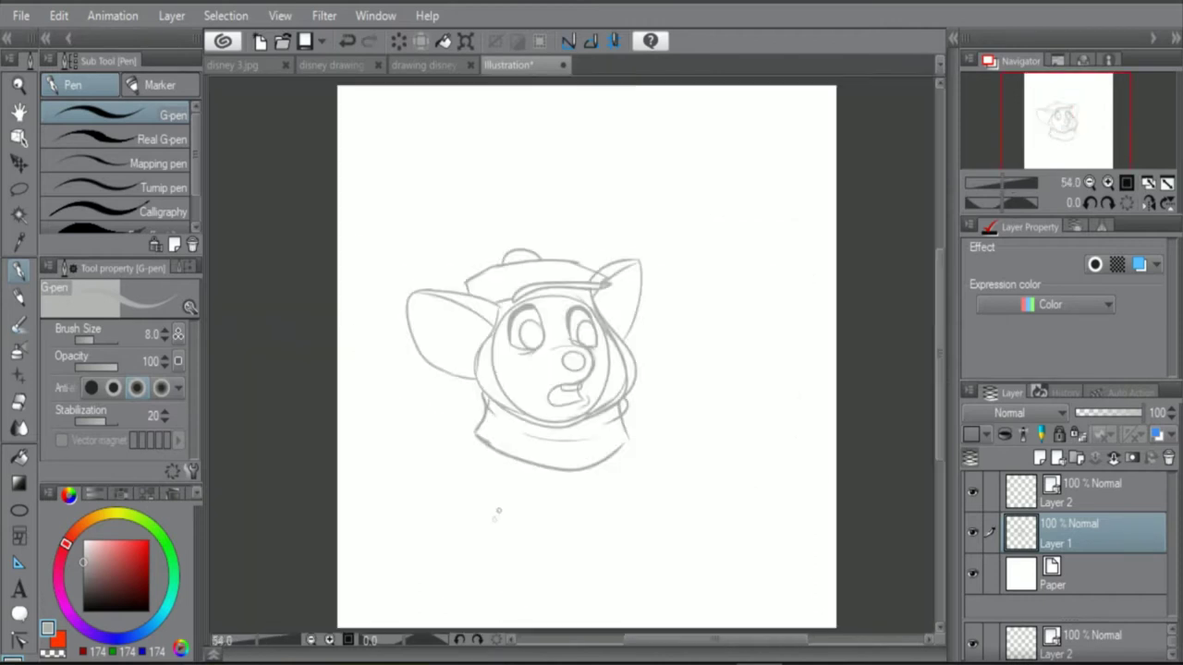
scroll(486, 534, up, 1)
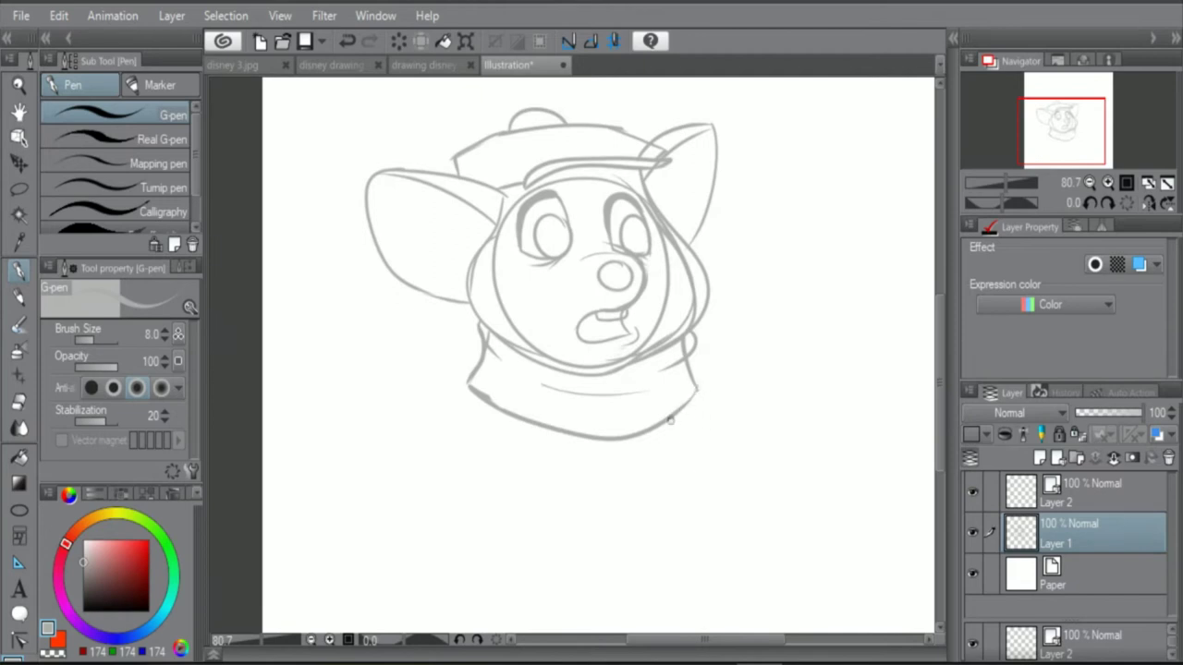
Step: Sketch the right arm as two diagonal lines, the outer one starting at the collar's corner and the inner one below it
scroll(670, 421, up, 2)
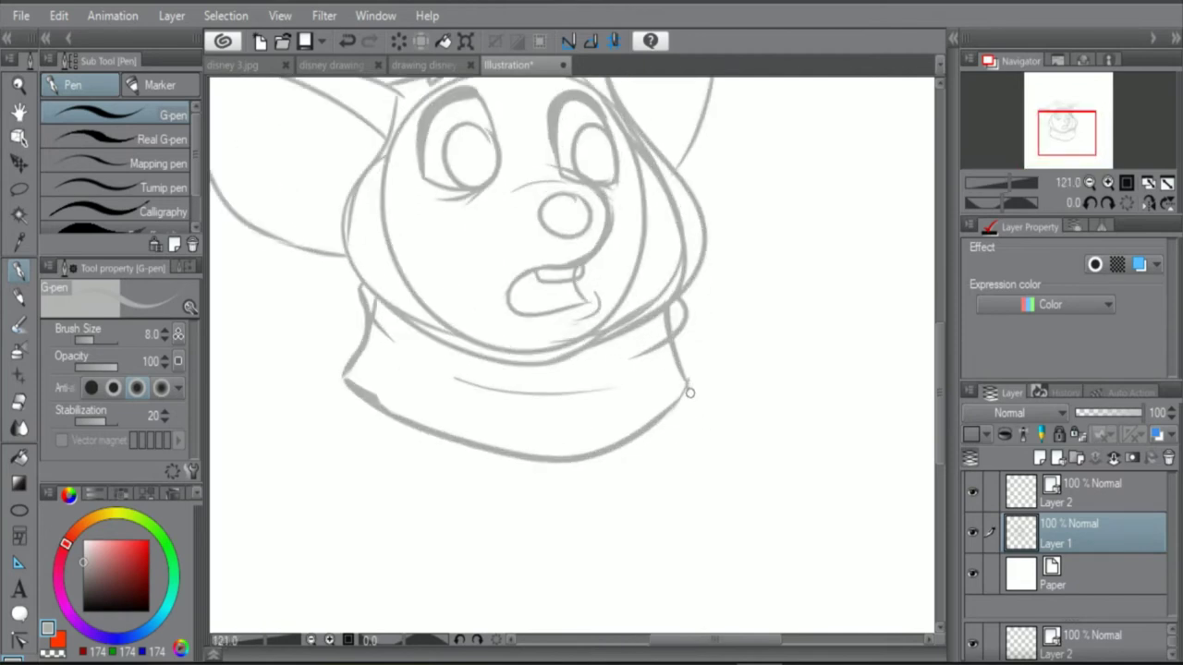
drag(689, 396, 805, 560)
scroll(642, 509, down, 2)
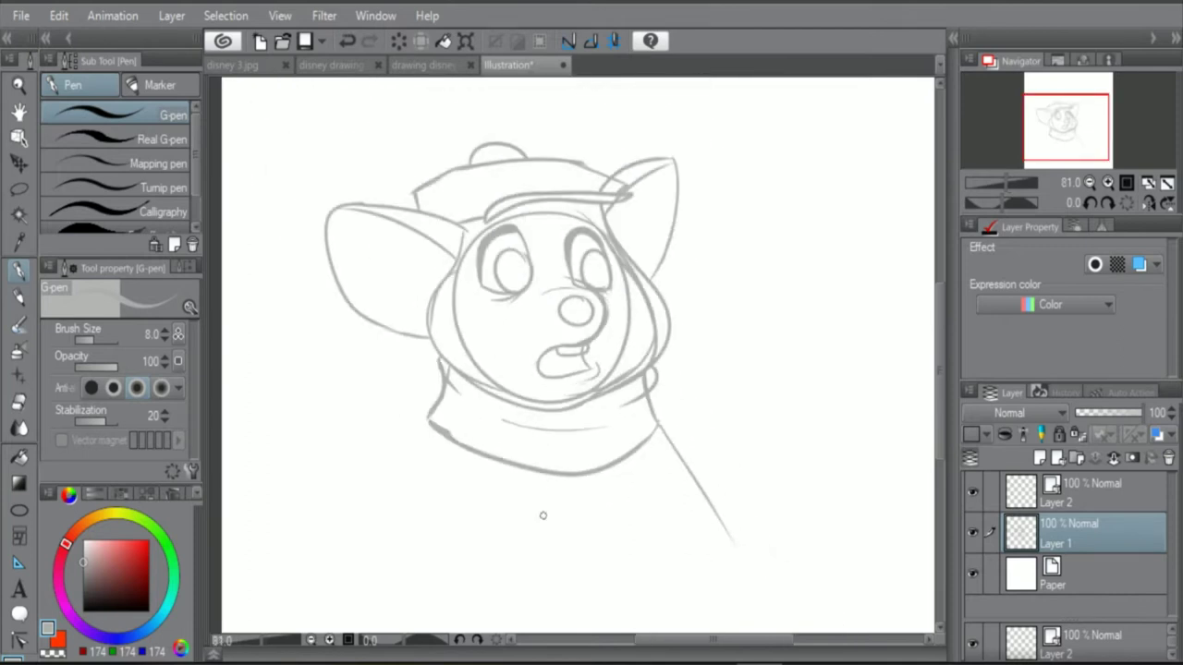
scroll(660, 454, up, 1)
scroll(601, 413, up, 1)
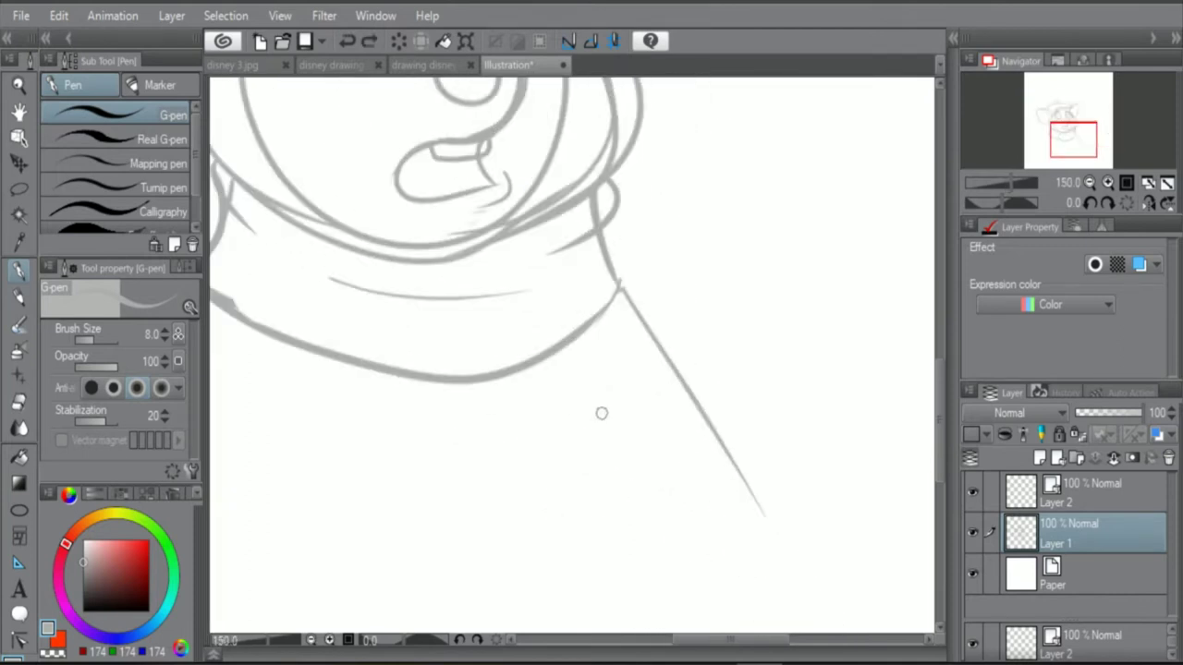
drag(616, 398, 725, 630)
scroll(555, 422, down, 1)
scroll(359, 509, down, 1)
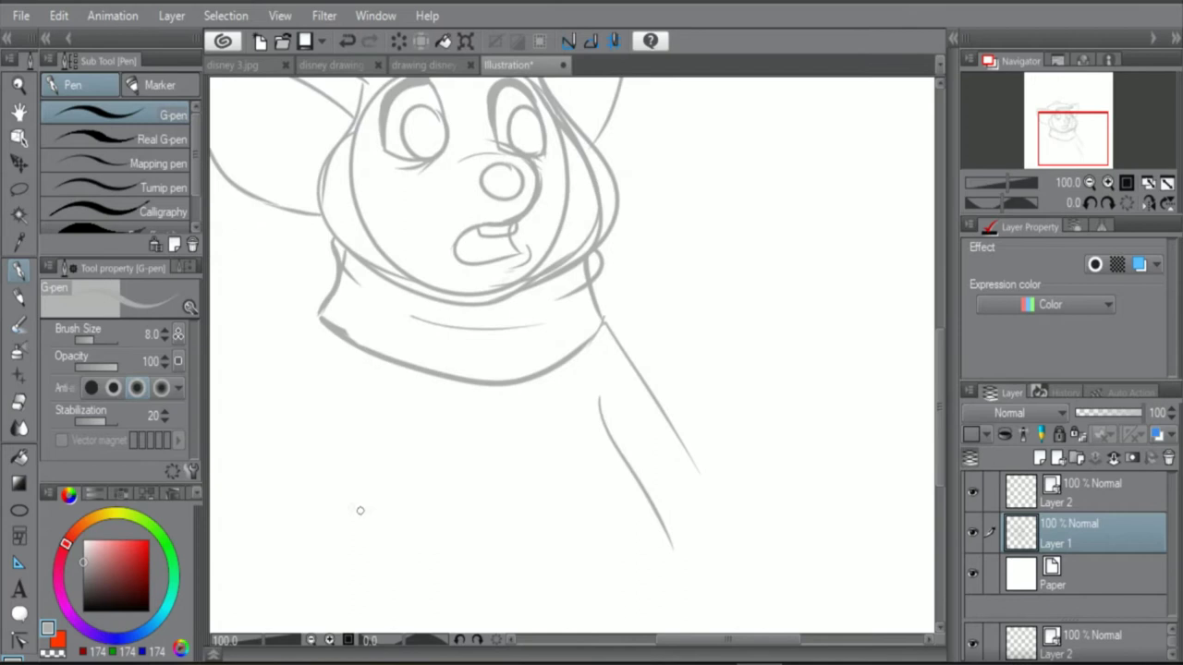
Step: Sketch the left shoulder curving down from the collar's corner and a slanted inner line for the left arm
scroll(351, 502, down, 1)
scroll(306, 301, up, 1)
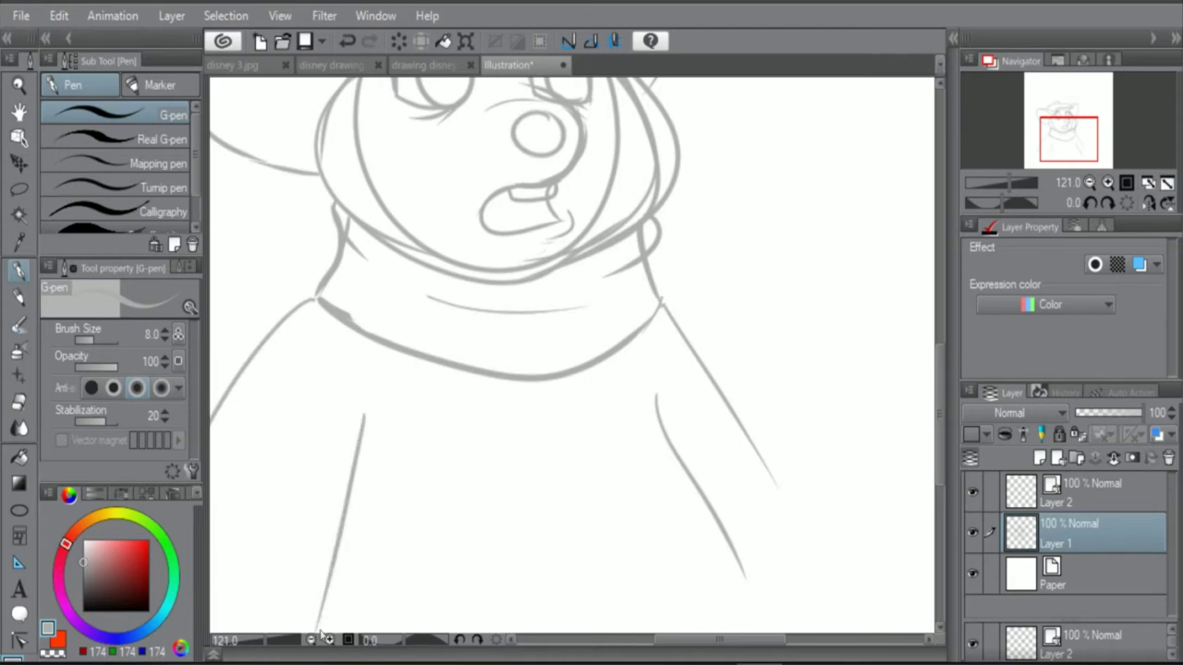
Step: Undo the left arm's inner line and redraw it slanting down from below the collar
key(ctrl+z)
scroll(352, 542, down, 3)
scroll(296, 586, up, 4)
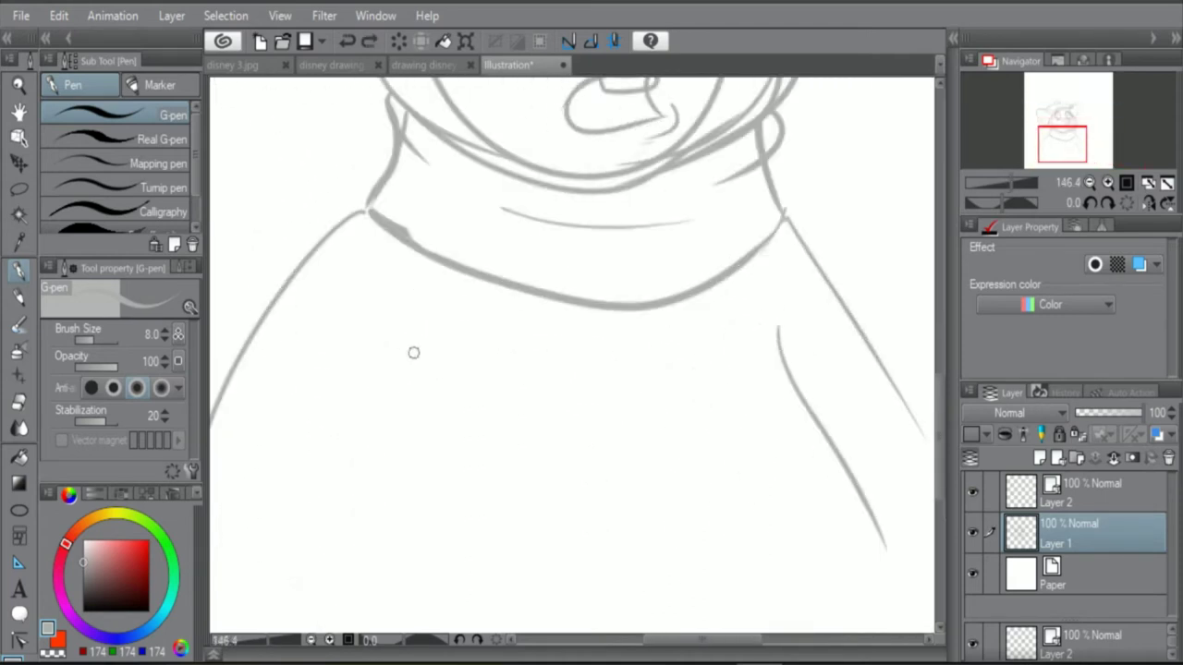
drag(414, 352, 344, 616)
Step: Outline the left eye's oval pupil in black on Layer 2 with the G-pen, following the grey sketch
scroll(411, 518, down, 3)
scroll(424, 518, up, 2)
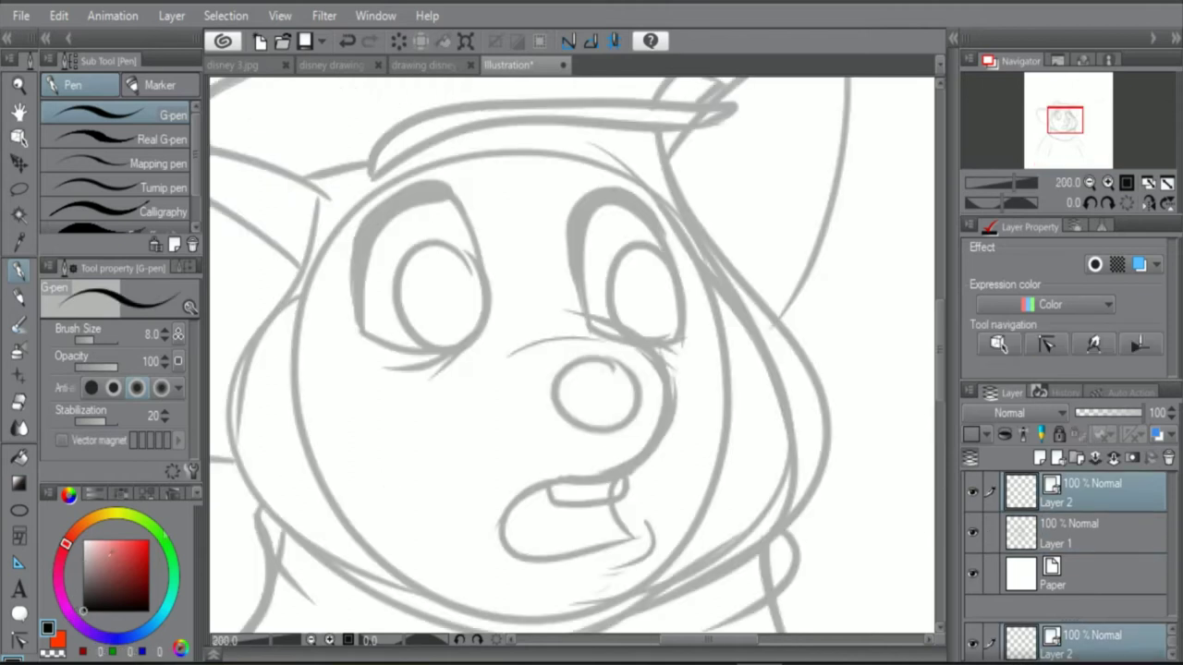
scroll(431, 246, up, 6)
mouse_move(380, 421)
mouse_down()
mouse_move(600, 351)
mouse_move(298, 274)
mouse_move(381, 421)
mouse_up()
scroll(388, 416, down, 5)
scroll(437, 266, up, 2)
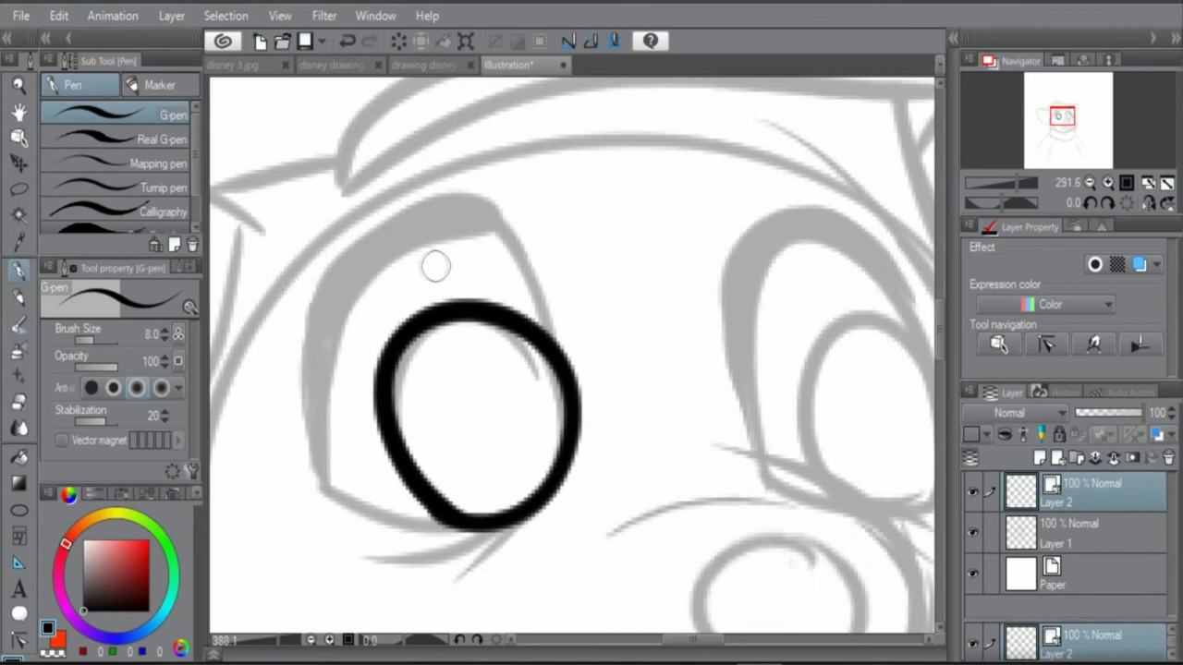
Step: Ink the left eye's thick, tapering upper lid and the thin line down its inner edge
scroll(425, 259, up, 4)
drag(310, 351, 591, 88)
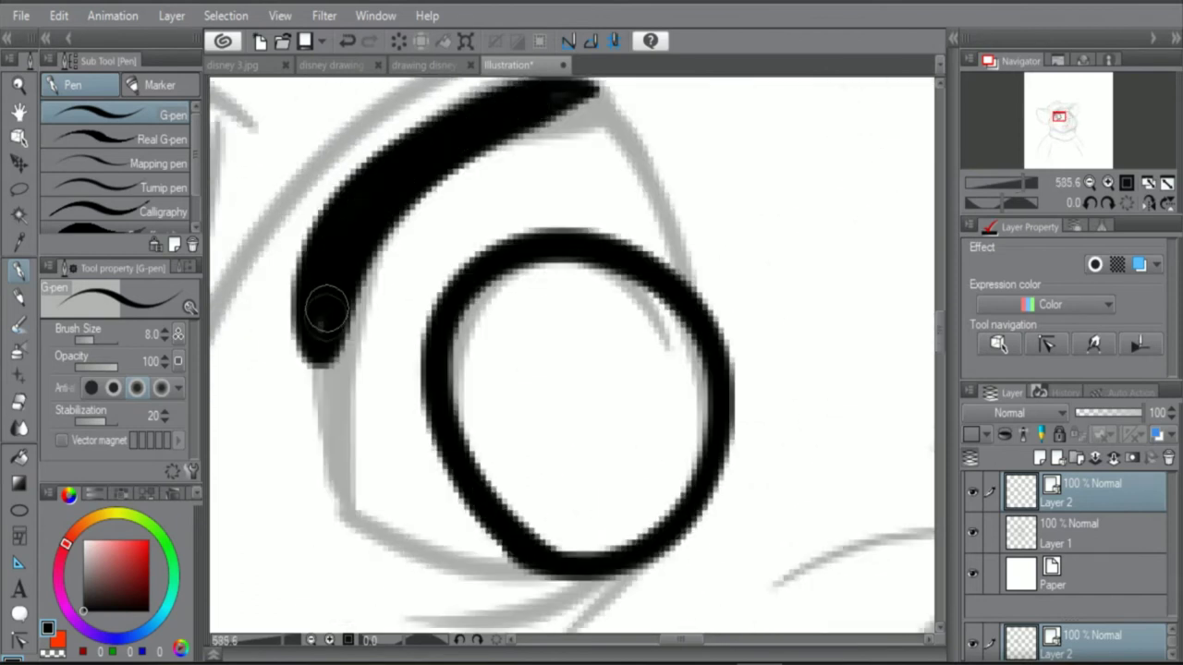
scroll(333, 312, down, 3)
scroll(518, 278, up, 3)
drag(534, 272, 448, 148)
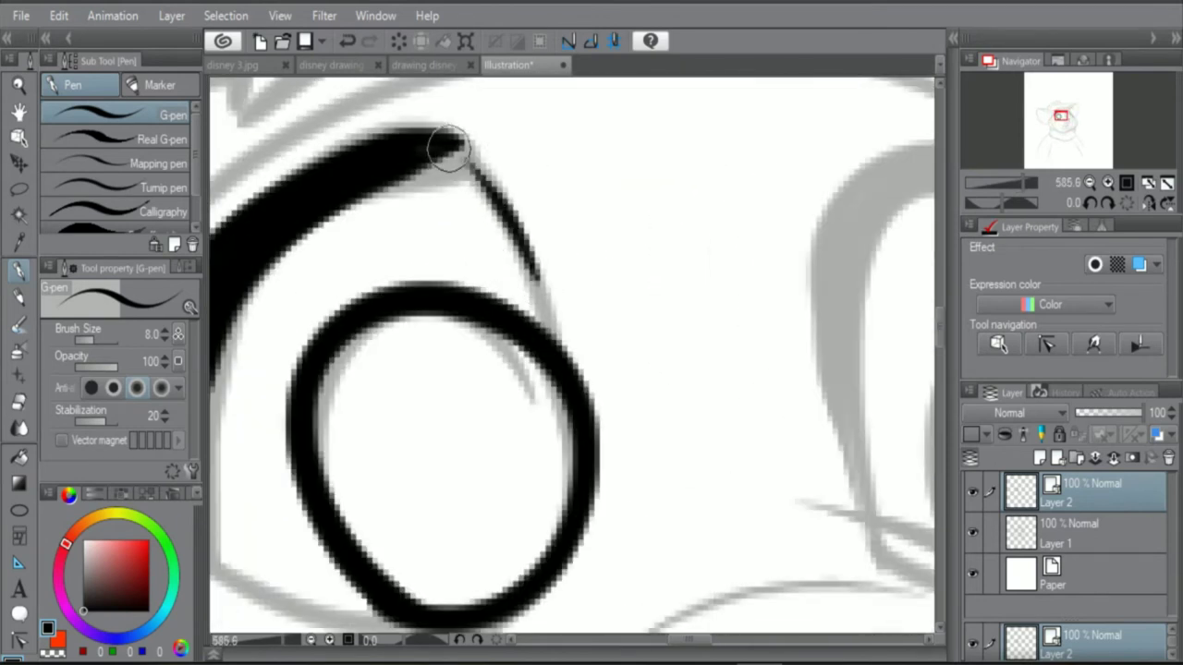
scroll(448, 147, down, 2)
scroll(460, 242, up, 3)
Step: Fill the left eye's outlined pupil with solid black out to its edges
mouse_move(422, 290)
mouse_down()
mouse_move(410, 277)
mouse_move(463, 415)
mouse_up()
scroll(463, 415, down, 2)
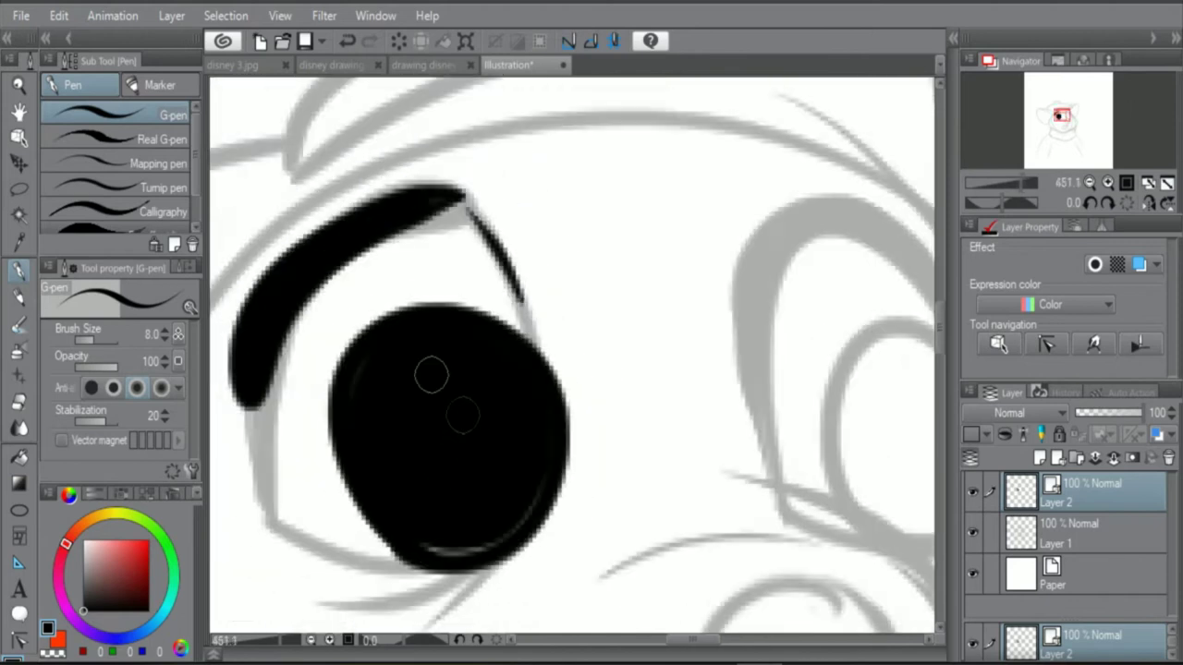
scroll(378, 521, up, 2)
scroll(378, 564, down, 2)
mouse_move(421, 591)
mouse_down()
mouse_move(501, 570)
mouse_move(536, 396)
mouse_up()
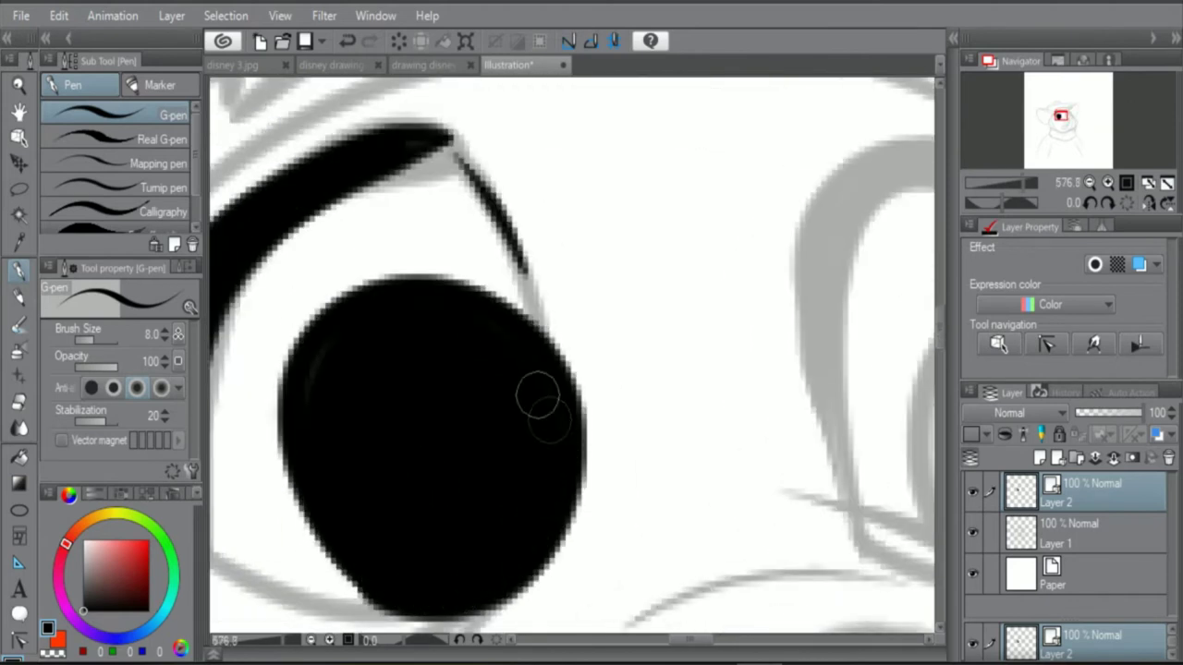
scroll(470, 351, down, 3)
scroll(439, 395, up, 3)
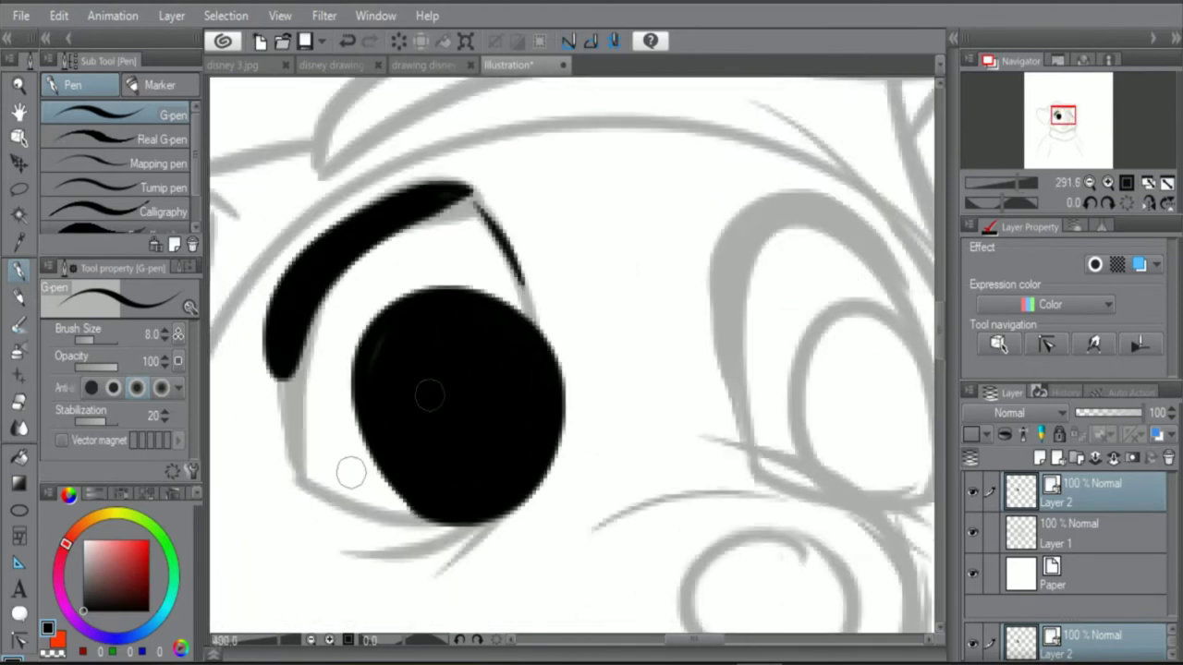
Step: Ink the left eye's lower lid and the short tapered crease beneath it
drag(475, 513, 252, 476)
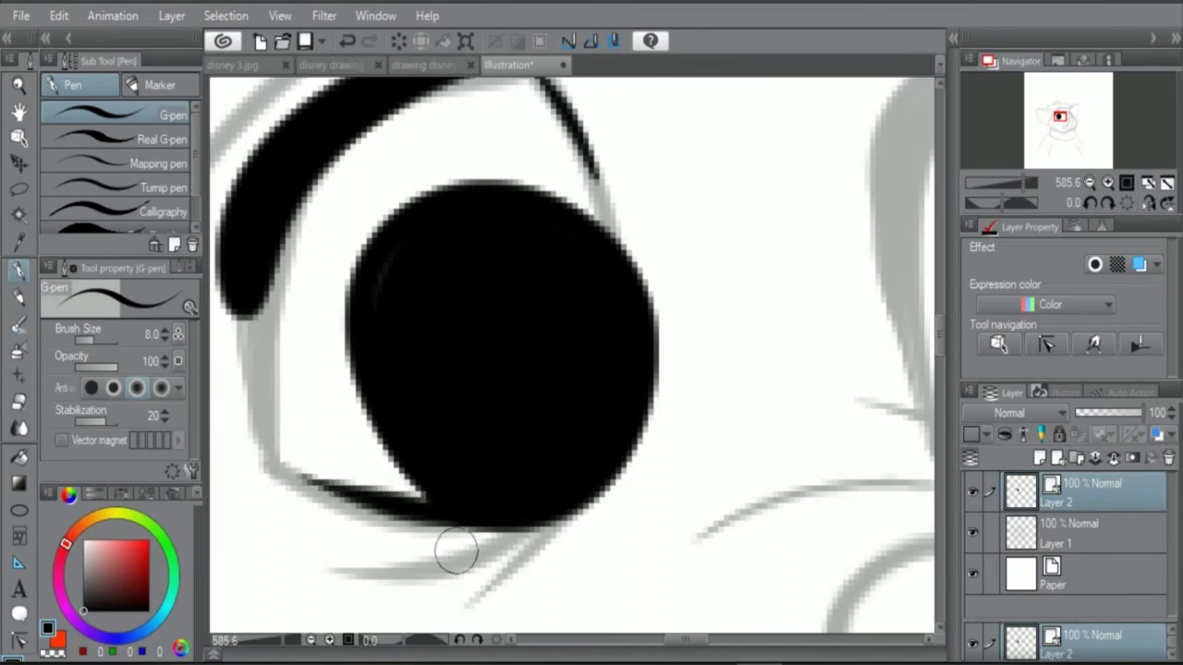
drag(541, 513, 435, 568)
scroll(442, 526, down, 4)
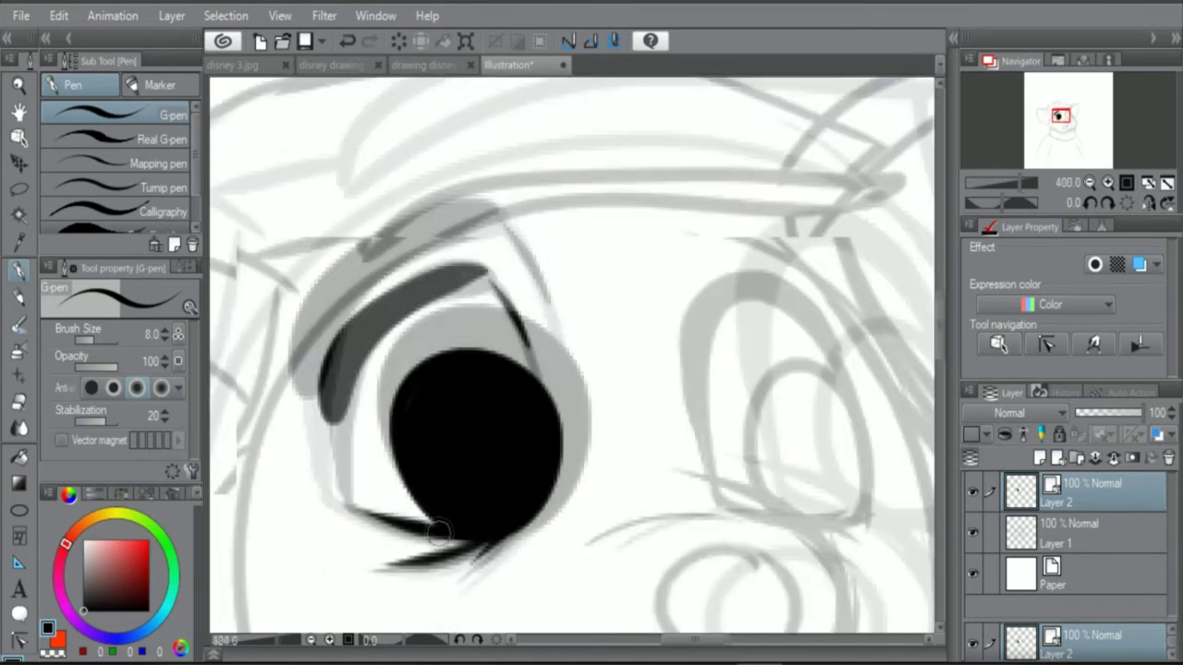
scroll(634, 541, up, 3)
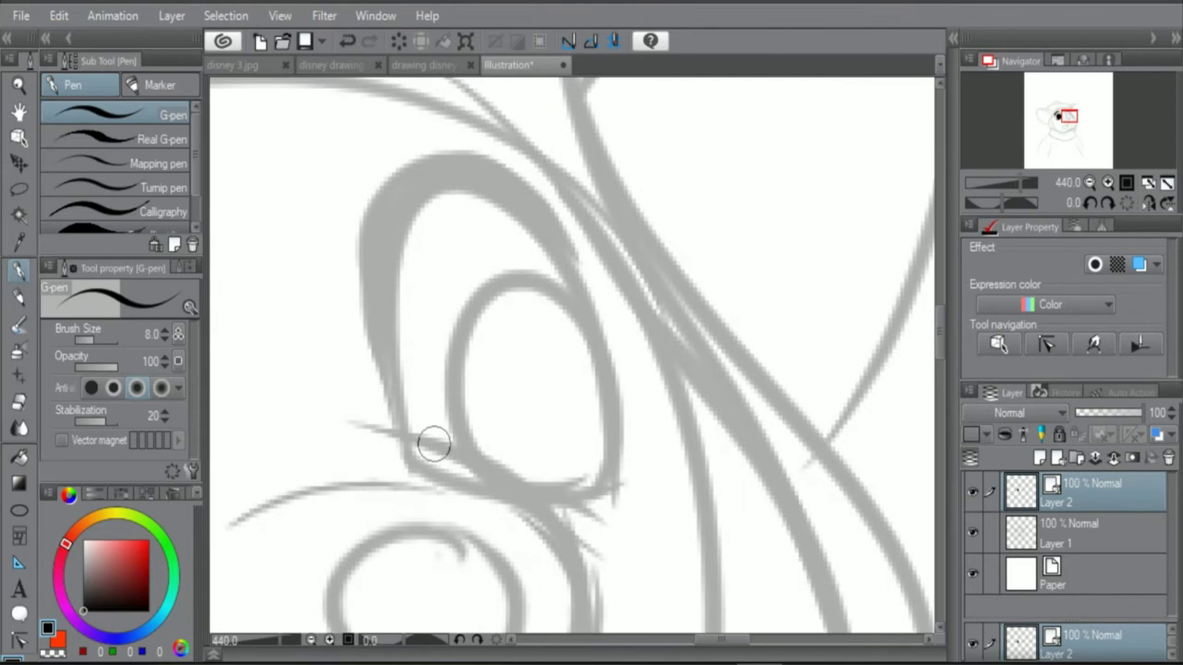
scroll(379, 428, down, 10)
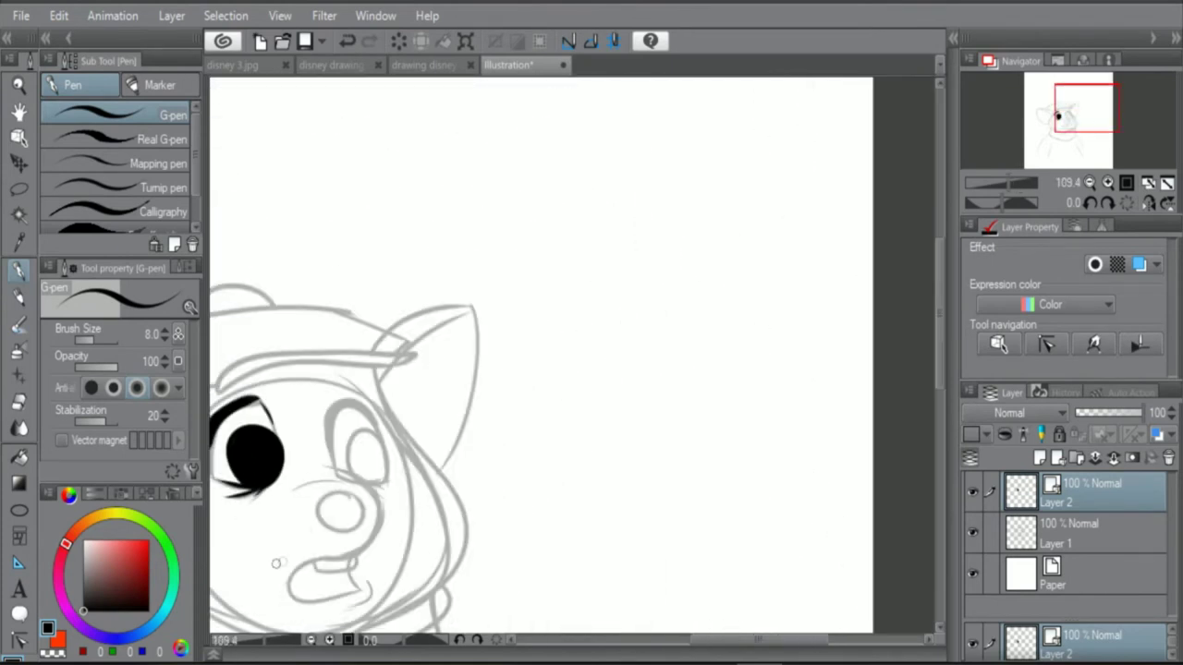
scroll(265, 610, up, 4)
scroll(456, 415, up, 6)
mouse_move(459, 381)
mouse_down()
mouse_move(484, 256)
mouse_move(555, 375)
mouse_up()
scroll(518, 341, down, 1)
scroll(517, 310, up, 1)
key(ctrl+z)
scroll(503, 292, up, 1)
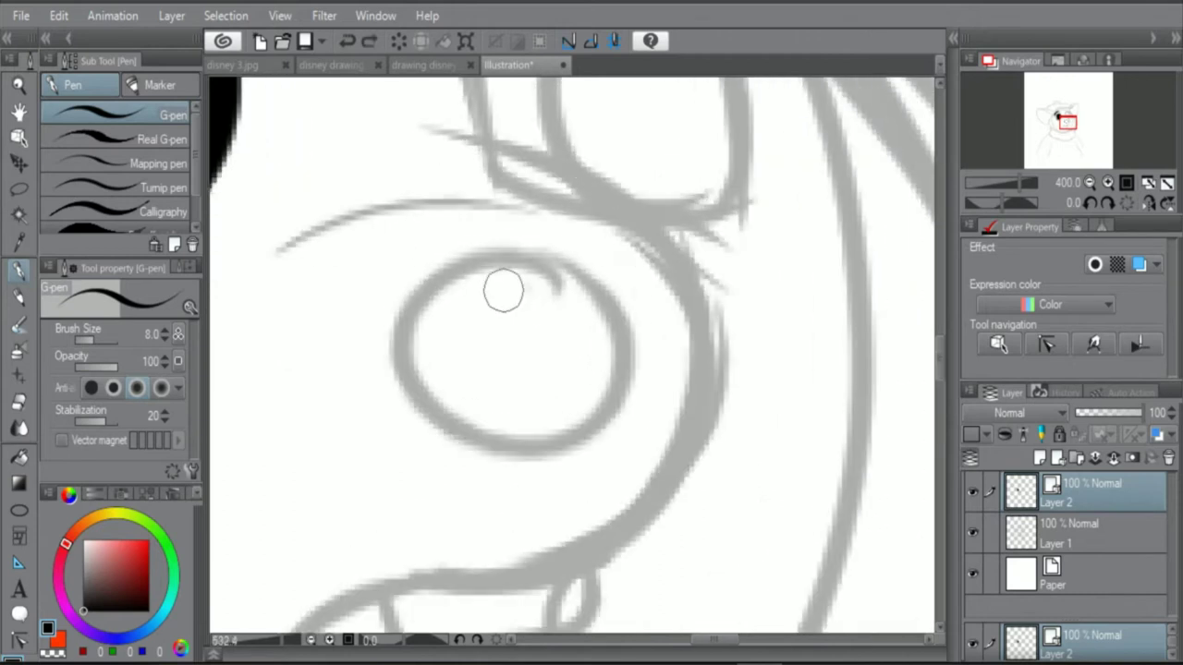
mouse_move(508, 421)
mouse_down()
mouse_move(618, 334)
mouse_move(419, 298)
mouse_move(588, 408)
mouse_up()
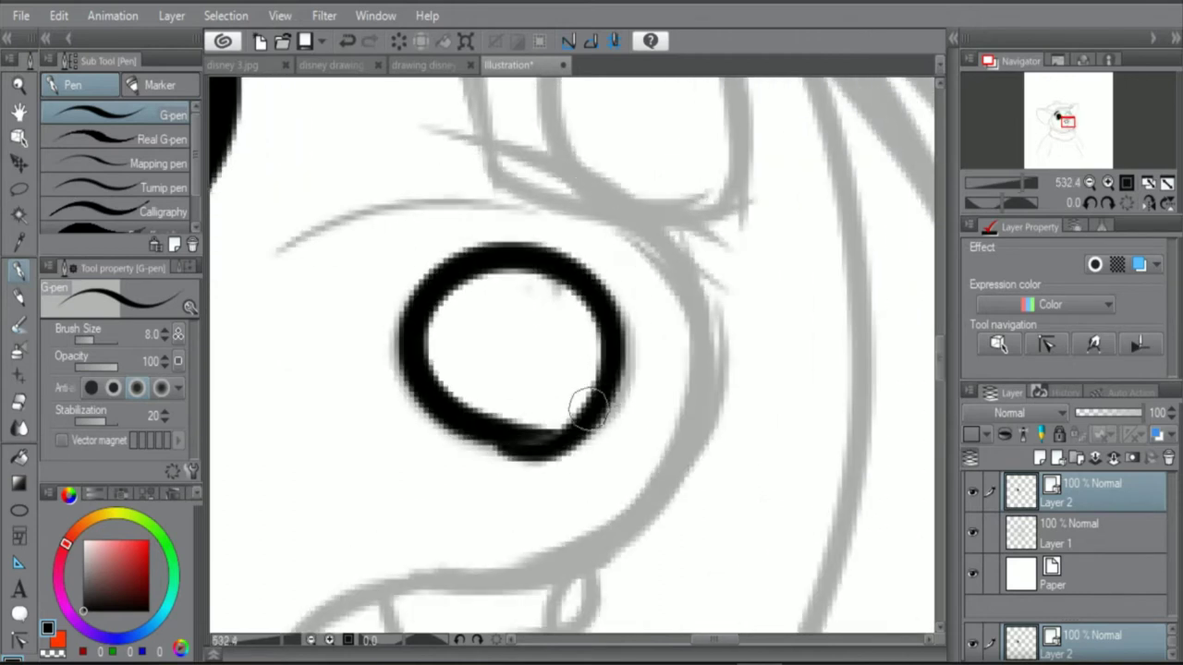
key(ctrl+z)
mouse_move(514, 446)
mouse_down()
mouse_move(554, 440)
mouse_move(581, 267)
mouse_move(387, 352)
mouse_move(592, 397)
mouse_up()
scroll(591, 397, down, 1)
key(ctrl+z)
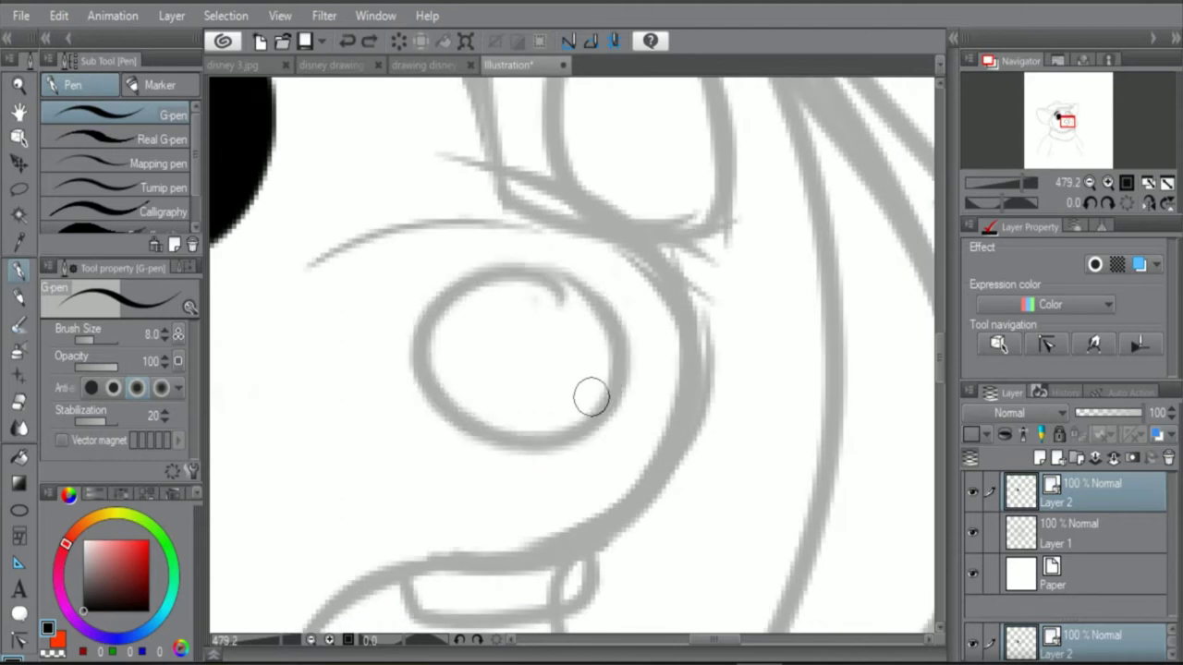
Step: Outline the round nose in black over the sketch and fill it solid black
mouse_move(527, 444)
mouse_down()
mouse_move(600, 410)
mouse_move(520, 257)
mouse_move(428, 393)
mouse_move(620, 388)
mouse_up()
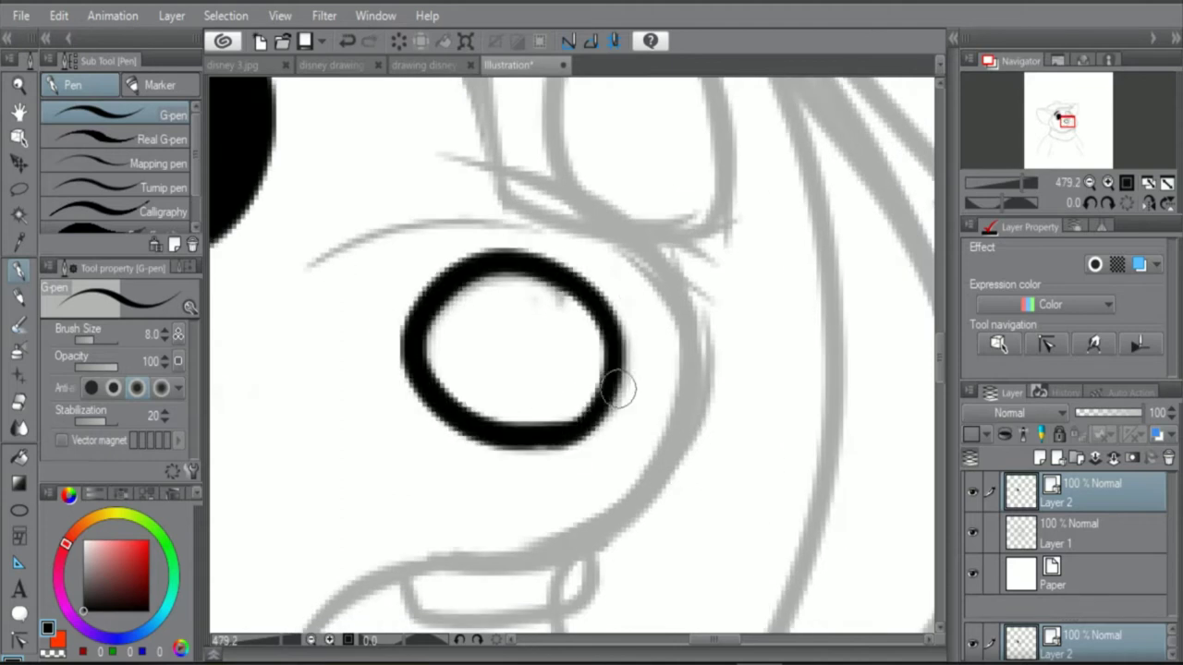
scroll(619, 388, up, 2)
mouse_move(425, 296)
mouse_down()
mouse_move(384, 341)
mouse_move(398, 392)
mouse_move(461, 420)
mouse_move(500, 422)
mouse_move(519, 399)
mouse_move(536, 407)
mouse_move(550, 377)
mouse_move(544, 333)
mouse_move(495, 268)
mouse_move(533, 301)
mouse_move(447, 347)
mouse_move(405, 287)
mouse_move(537, 309)
mouse_move(549, 403)
mouse_up()
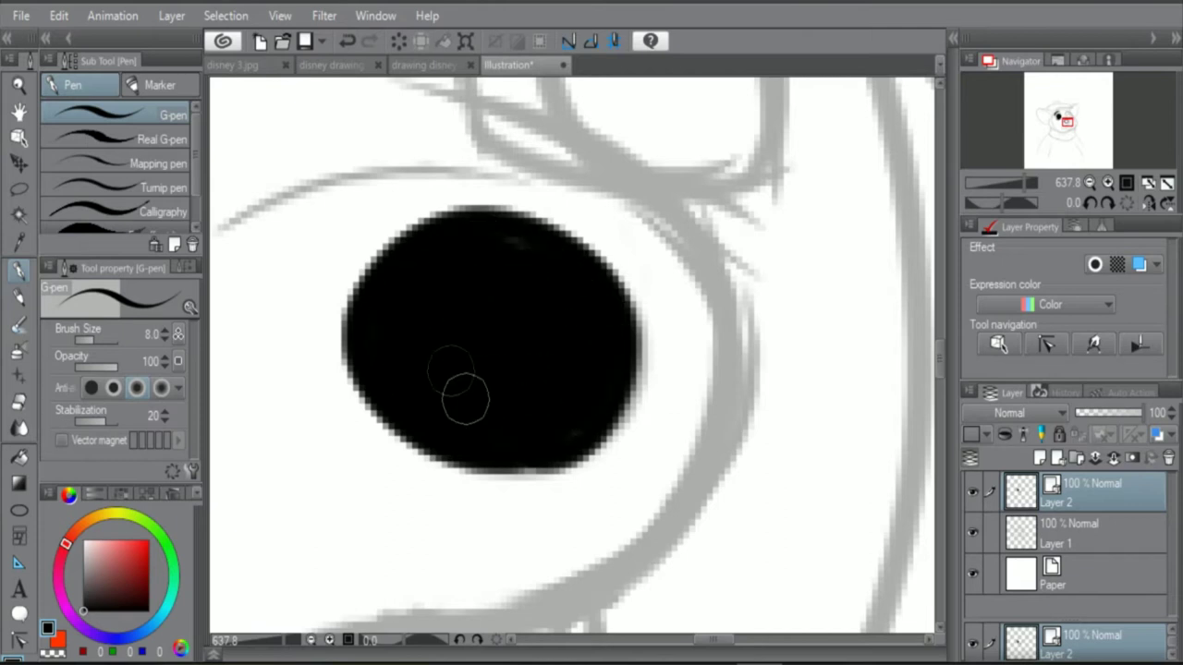
scroll(425, 351, down, 5)
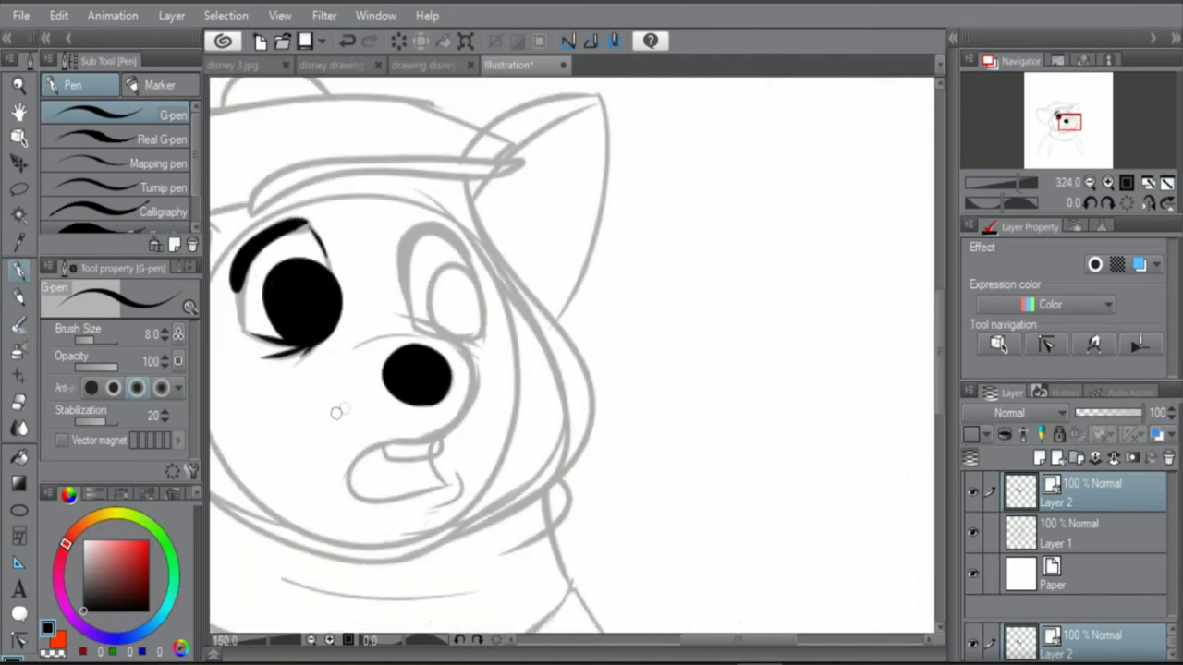
Step: Ink the muzzle line from below the right eye around into the open mouth's outline, and add the upper teeth
scroll(336, 413, up, 5)
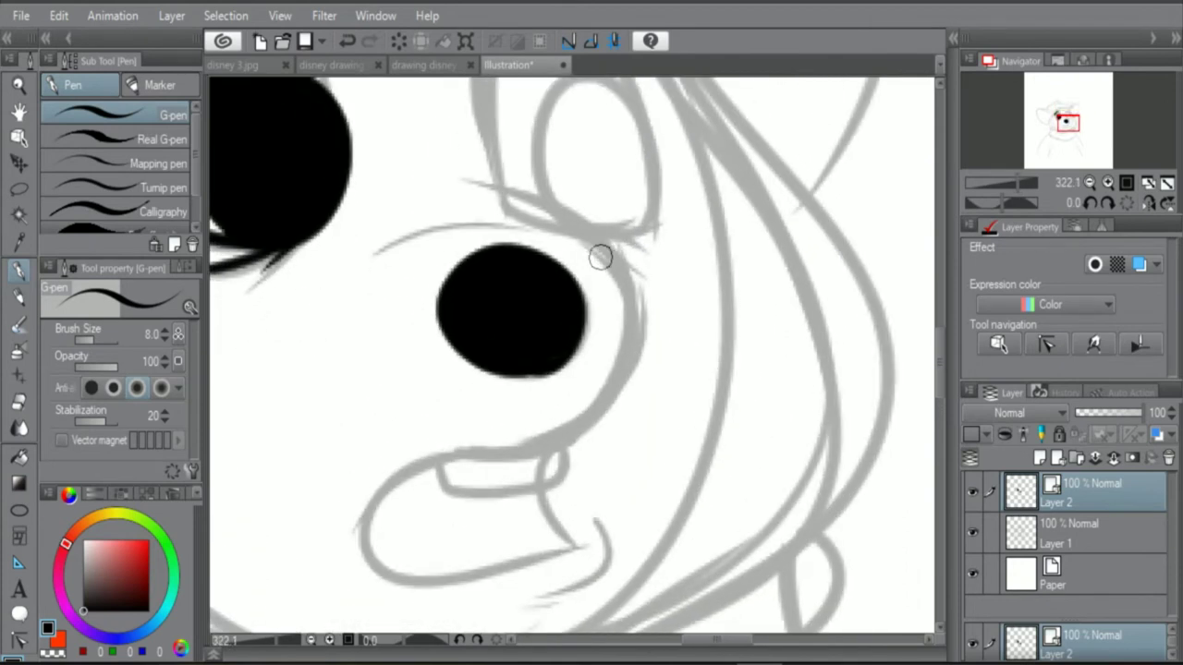
mouse_move(601, 257)
mouse_down()
mouse_move(622, 327)
mouse_move(589, 415)
mouse_move(389, 482)
mouse_move(395, 579)
mouse_move(585, 550)
mouse_up()
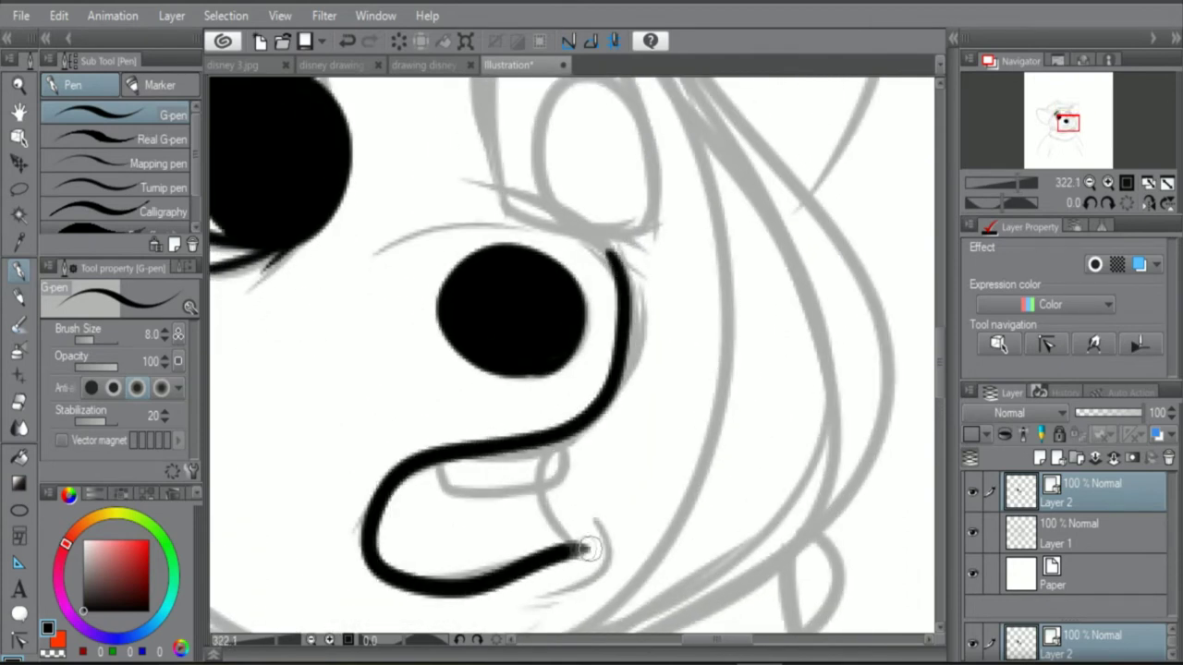
scroll(550, 446, up, 1)
mouse_move(423, 455)
mouse_down()
mouse_move(495, 500)
mouse_move(562, 495)
mouse_move(569, 423)
mouse_up()
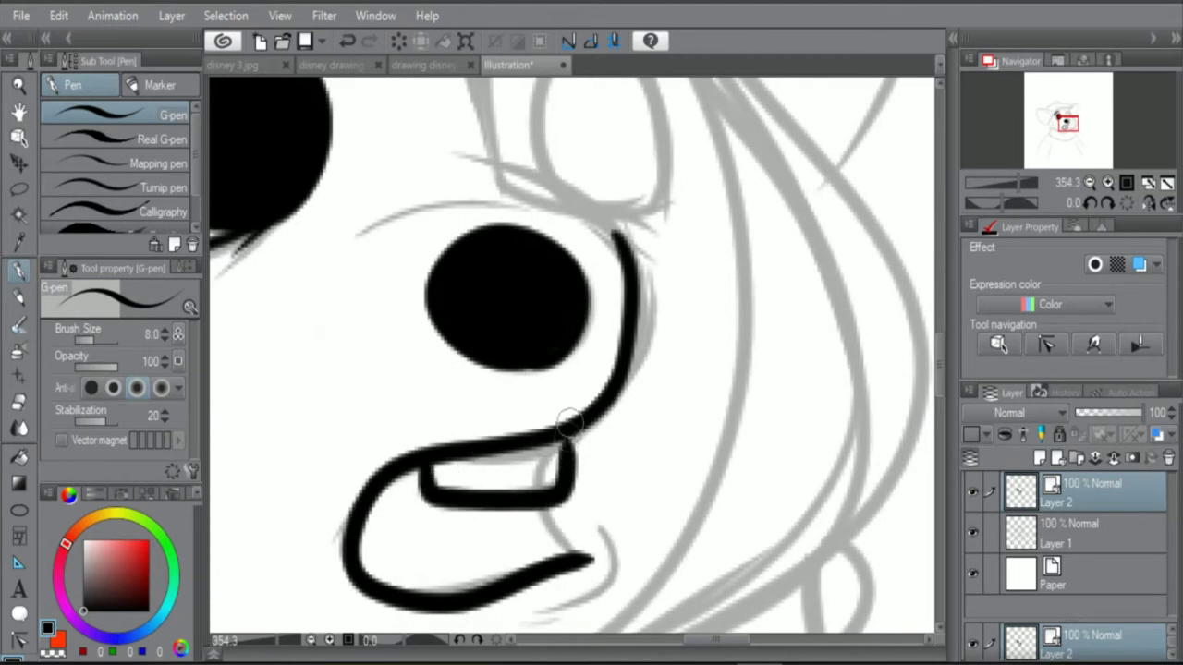
Step: Close the mouth's outline with a short line below the teeth and ink the curved crease beside its corner
scroll(578, 536, down, 3)
scroll(579, 535, up, 3)
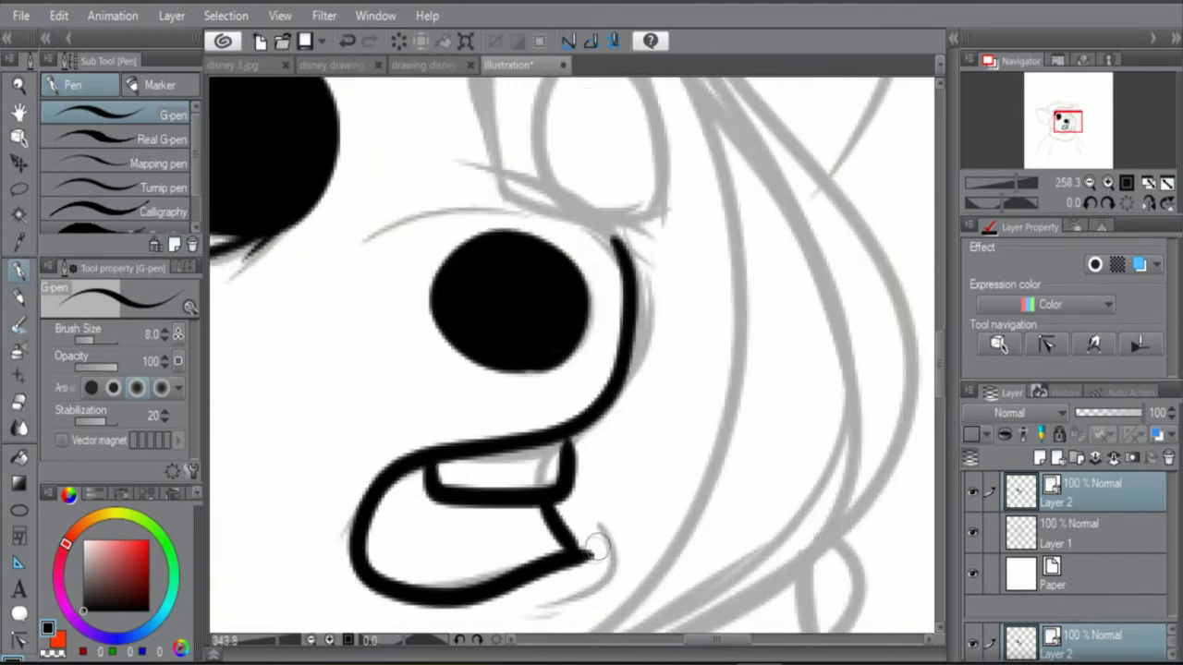
mouse_move(599, 525)
mouse_down()
mouse_move(573, 606)
mouse_move(519, 614)
mouse_up()
scroll(488, 602, down, 2)
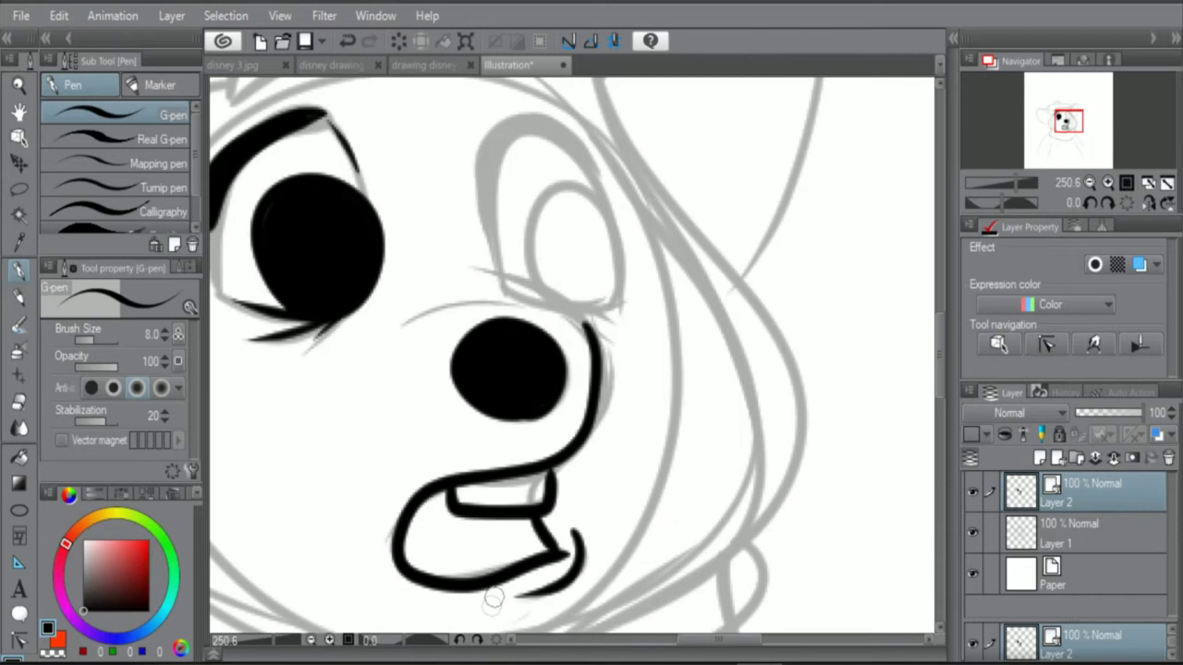
scroll(493, 598, down, 2)
Step: Draw the tongue's curve inside the mouth and fill the interior black, keeping the teeth and tongue white
scroll(509, 602, up, 5)
mouse_move(350, 494)
mouse_down()
mouse_move(453, 473)
mouse_move(564, 543)
mouse_up()
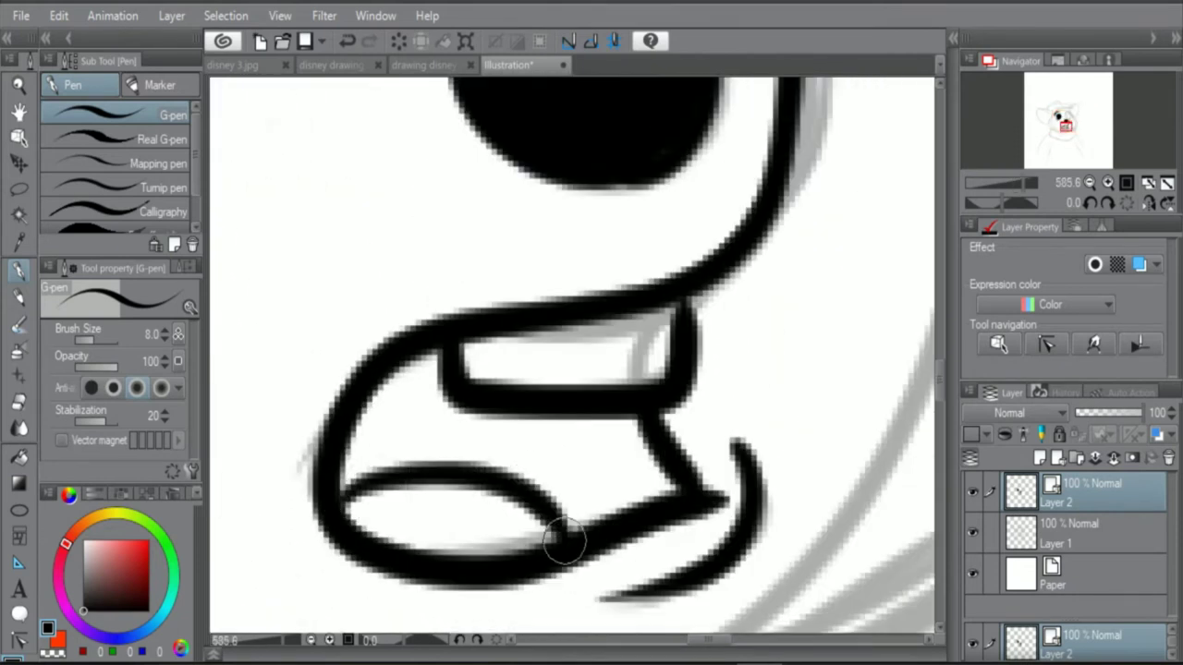
scroll(324, 475, up, 2)
mouse_move(325, 475)
mouse_down()
mouse_move(372, 437)
mouse_move(367, 464)
mouse_move(342, 491)
mouse_move(400, 454)
mouse_move(522, 456)
mouse_move(658, 531)
mouse_move(776, 493)
mouse_move(716, 421)
mouse_move(724, 409)
mouse_move(505, 415)
mouse_move(430, 393)
mouse_move(465, 325)
mouse_move(374, 401)
mouse_move(400, 408)
mouse_move(465, 375)
mouse_move(439, 394)
mouse_move(623, 472)
mouse_move(691, 491)
mouse_move(707, 448)
mouse_move(611, 459)
mouse_move(740, 458)
mouse_up()
scroll(740, 458, down, 1)
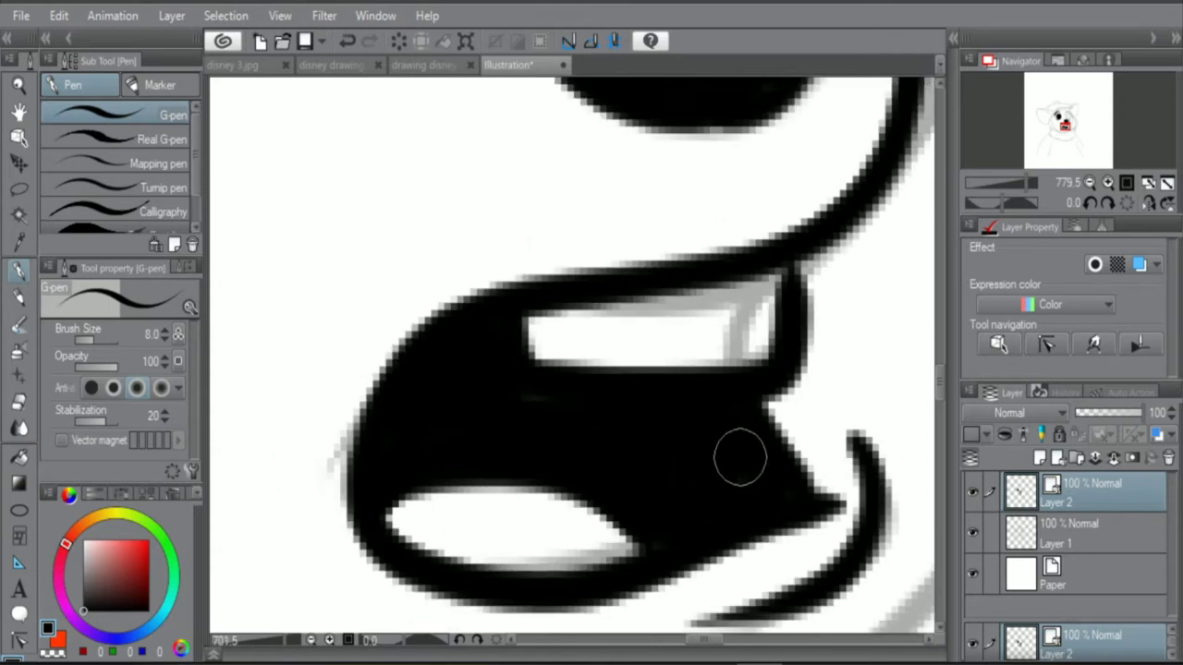
Step: Ink the curve above the nose and the right eye's thick upper lid and pupil, filling the pupil solid black
scroll(739, 457, down, 10)
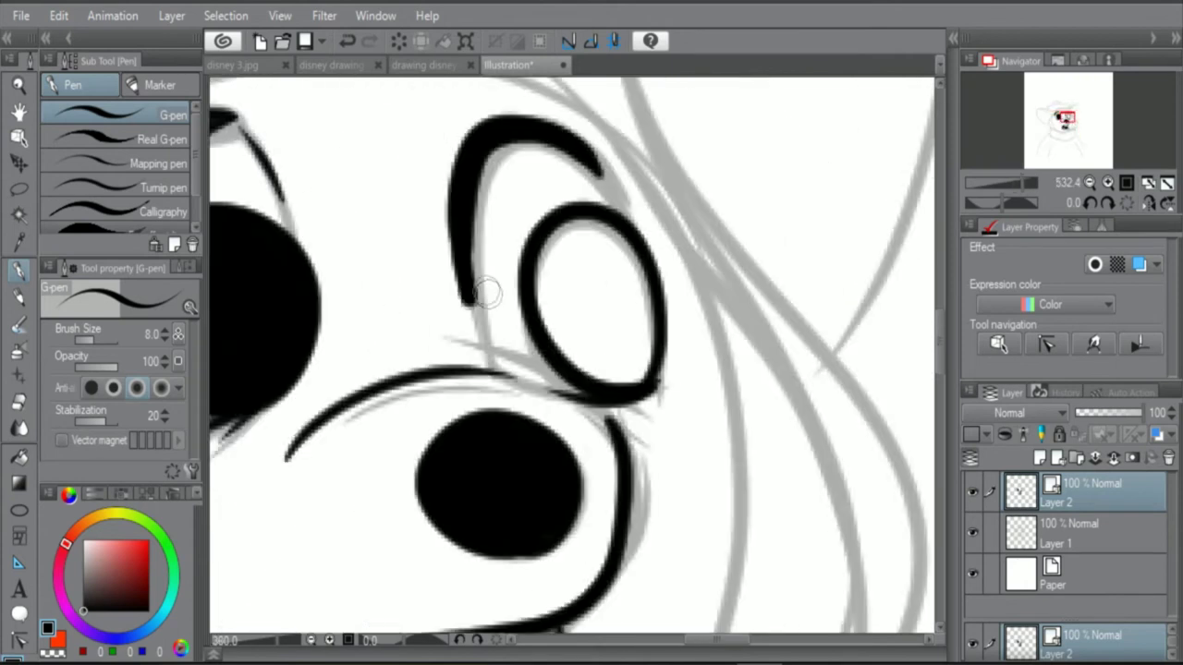
scroll(493, 301, down, 4)
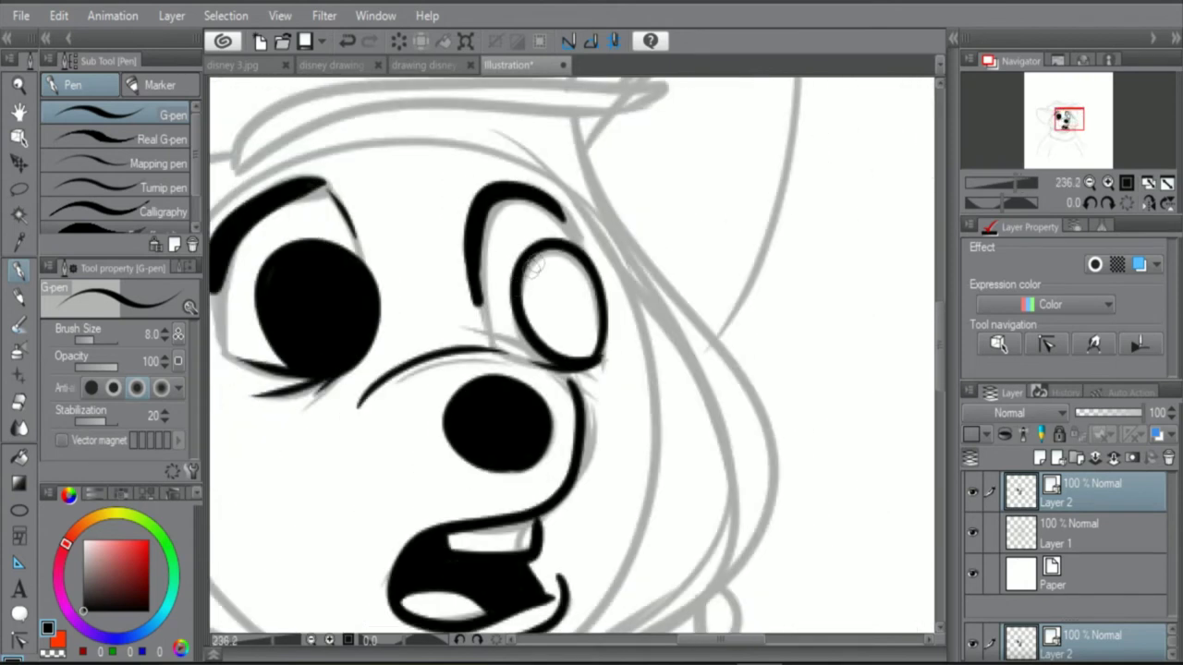
scroll(540, 255, up, 5)
mouse_move(538, 266)
mouse_down()
mouse_move(515, 364)
mouse_move(618, 417)
mouse_move(571, 258)
mouse_move(541, 401)
mouse_move(602, 292)
mouse_move(562, 409)
mouse_move(566, 293)
mouse_move(626, 362)
mouse_move(560, 378)
mouse_move(558, 314)
mouse_up()
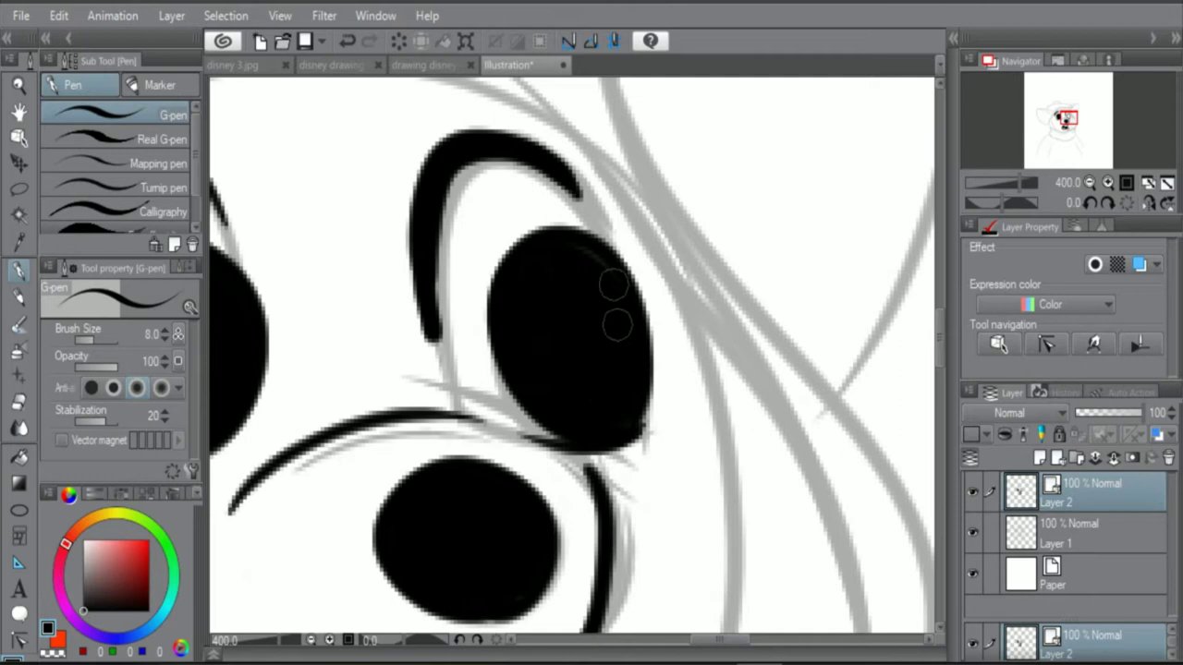
scroll(584, 337, down, 4)
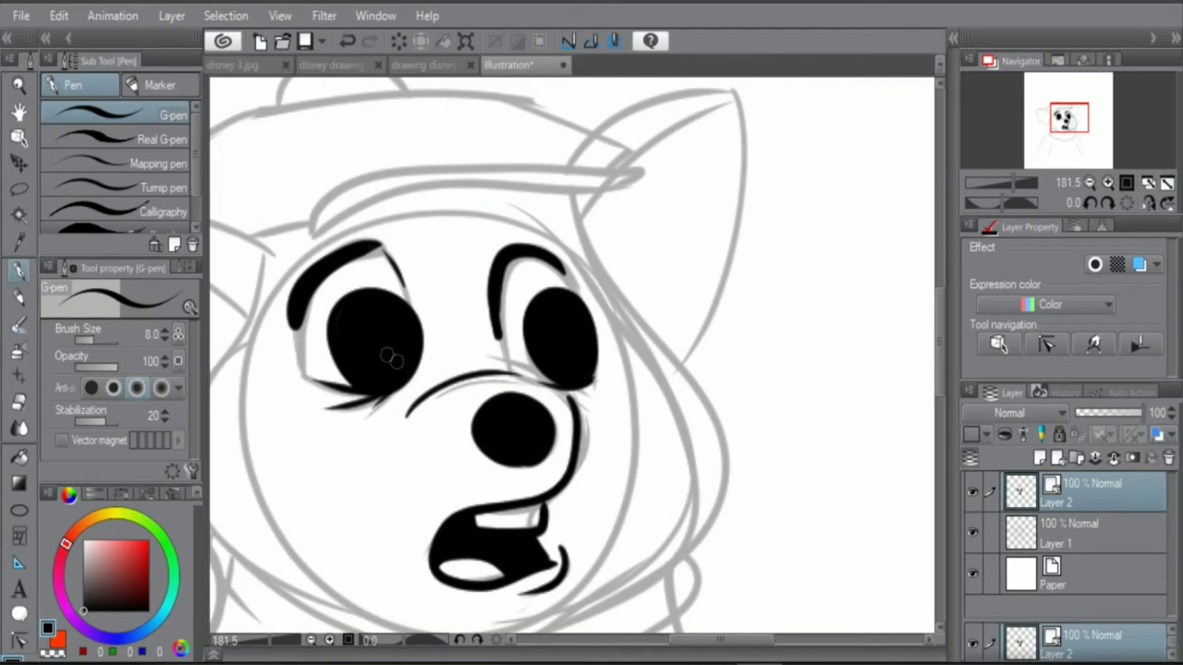
Step: Ink the right side of the face from the cap's brim down around the cheek, including its pointed fur tuft
scroll(462, 315, down, 1)
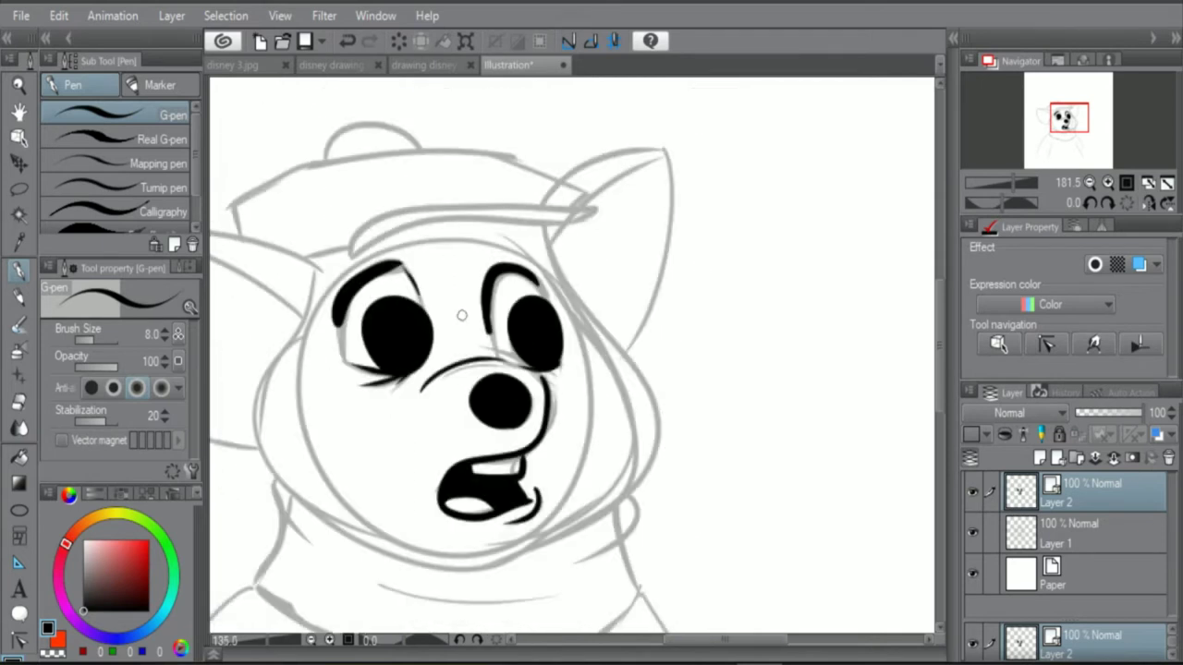
scroll(367, 296, up, 4)
drag(630, 197, 752, 397)
scroll(827, 588, up, 5)
drag(704, 272, 751, 470)
scroll(742, 473, down, 9)
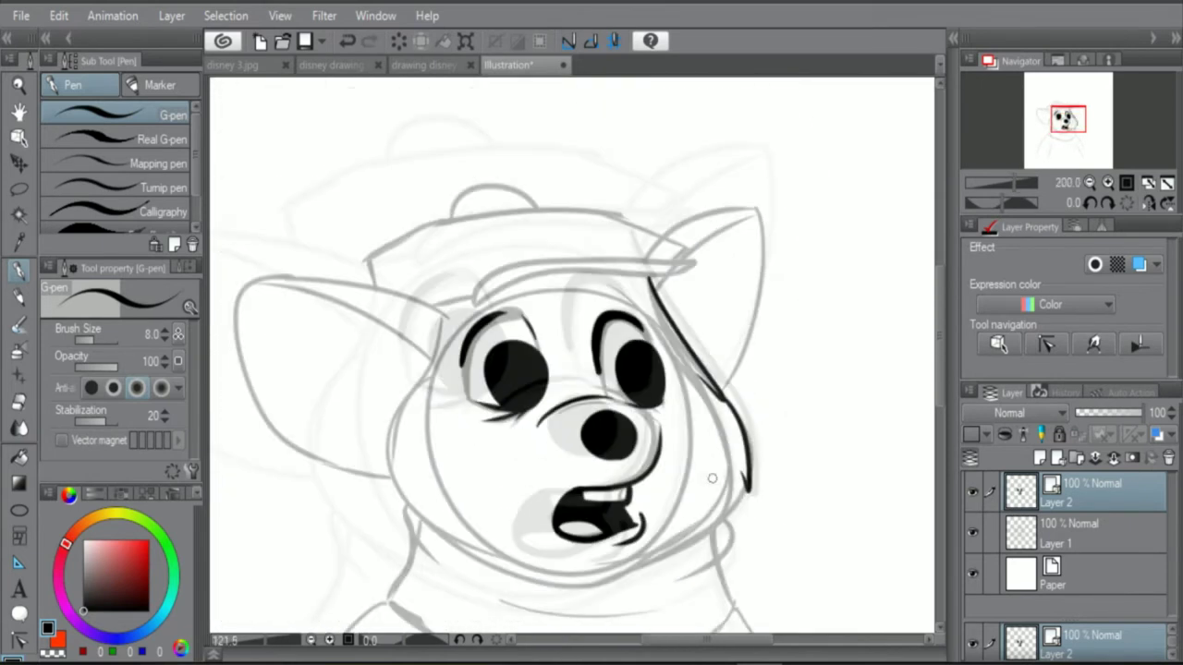
scroll(675, 522, up, 5)
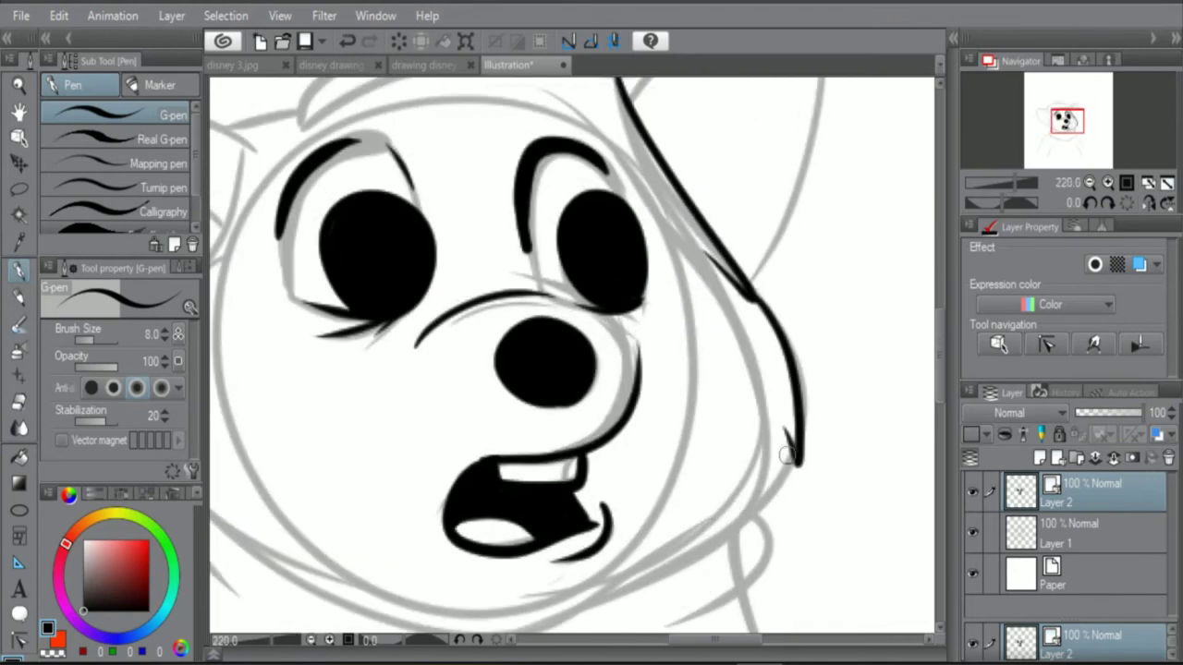
drag(720, 540, 714, 545)
scroll(742, 506, down, 5)
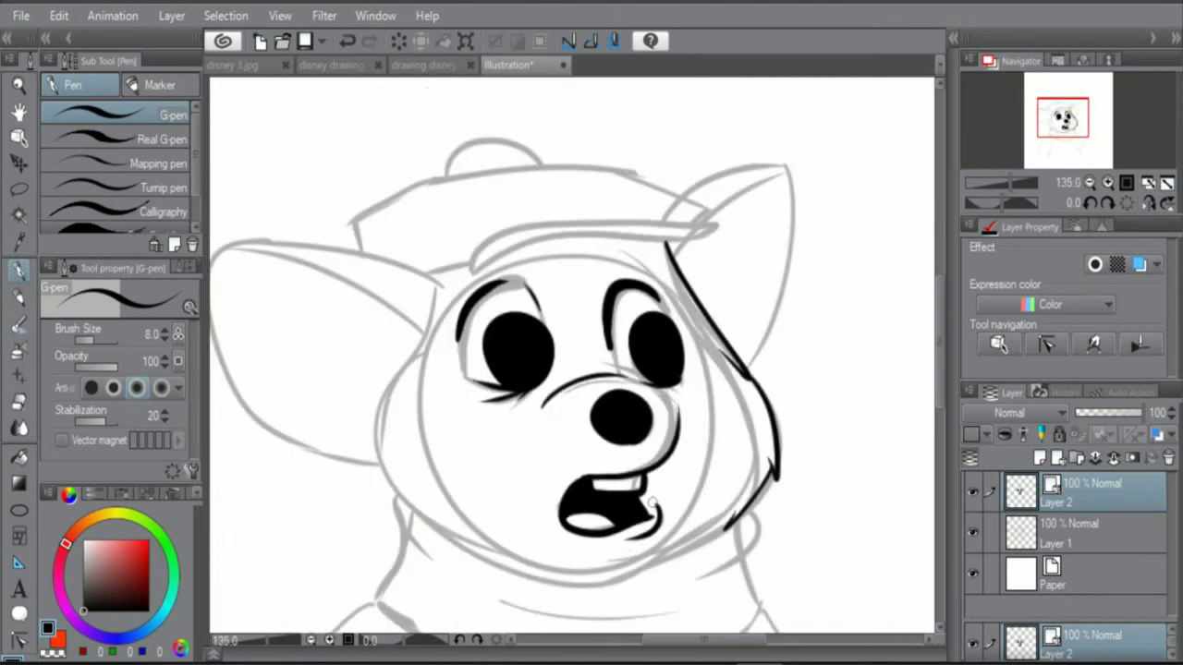
Step: Draw thin tapered whisker strokes in black on both cheeks
scroll(715, 436, up, 3)
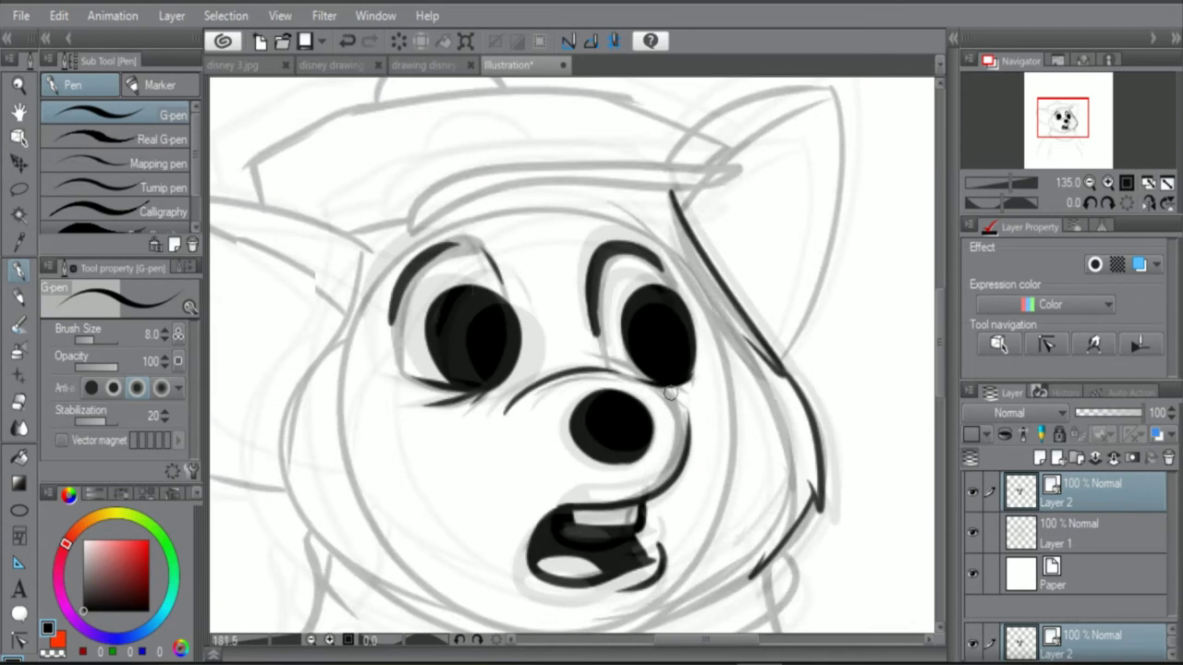
drag(707, 499, 836, 475)
scroll(591, 442, down, 2)
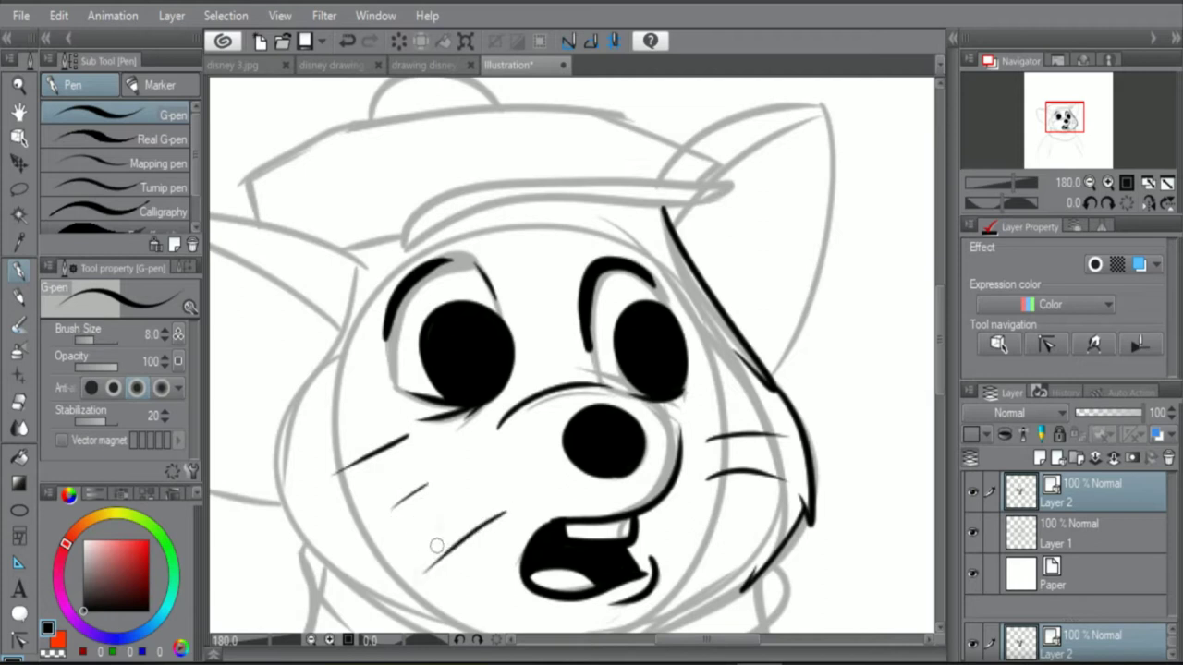
Step: Ink the left side of the face in black, from the ear's base down to a pointed fur tuft
scroll(436, 545, down, 3)
scroll(375, 452, up, 4)
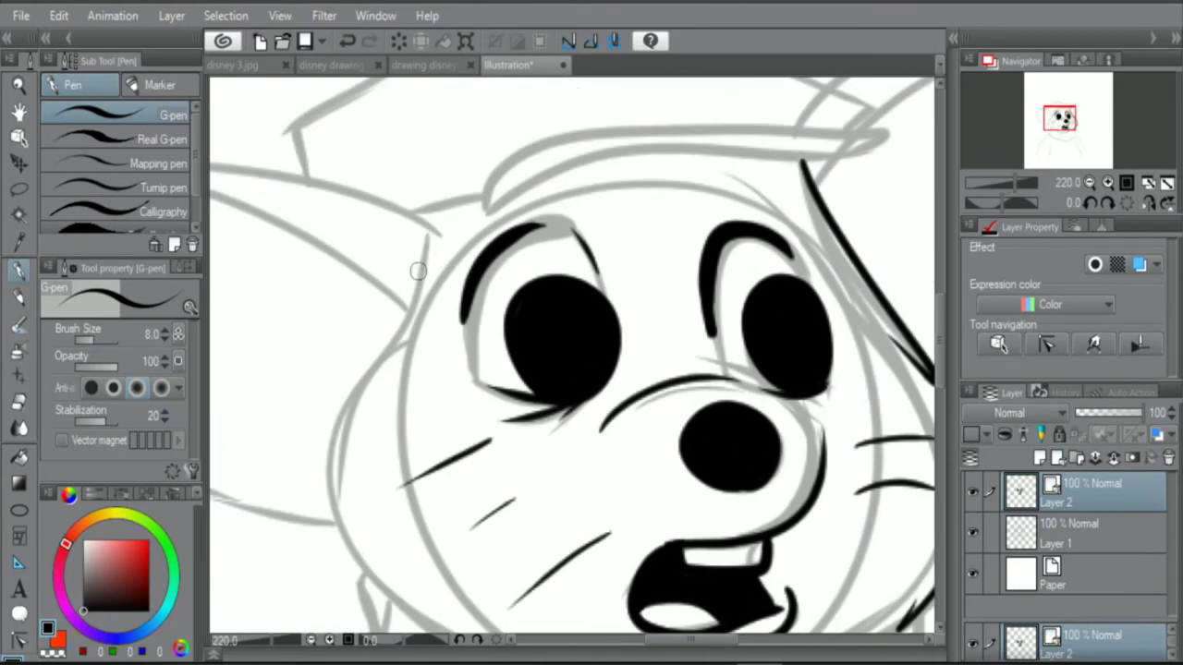
drag(394, 323, 367, 406)
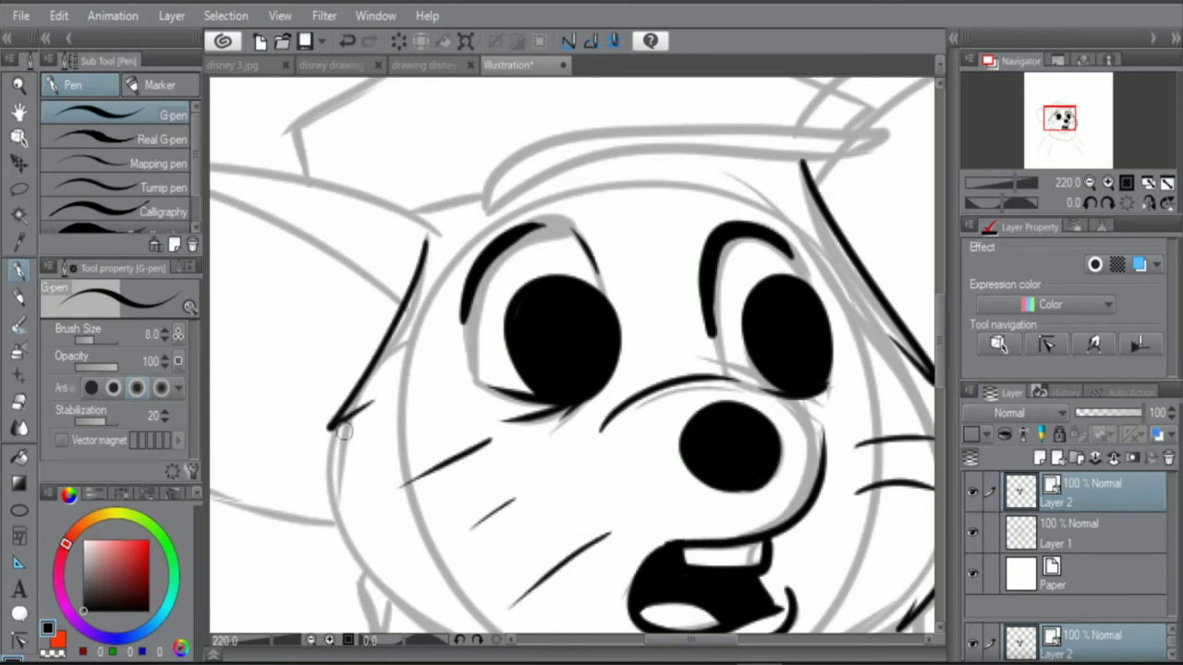
scroll(341, 431, down, 4)
Step: Ink the left cheek and thick chin line, then both sides of the collar's upper part, including the rounded fold
scroll(397, 407, up, 5)
mouse_move(385, 294)
mouse_down()
mouse_move(400, 406)
mouse_move(357, 495)
mouse_up()
scroll(360, 487, down, 5)
scroll(622, 404, up, 3)
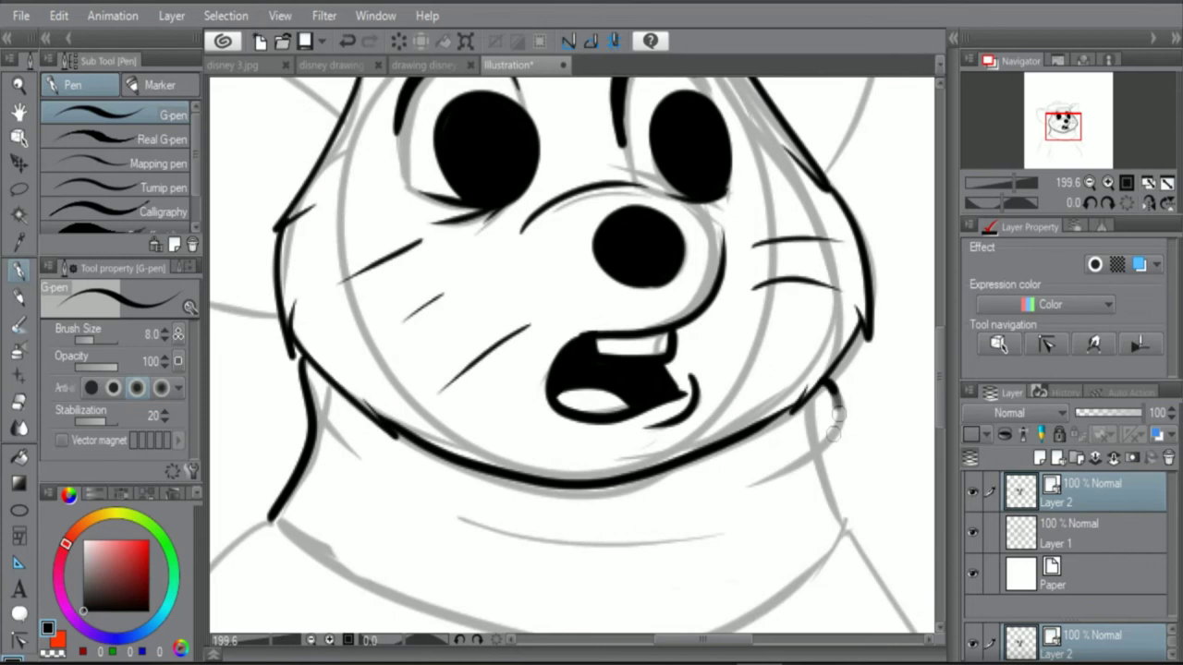
drag(825, 388, 744, 476)
scroll(615, 389, down, 1)
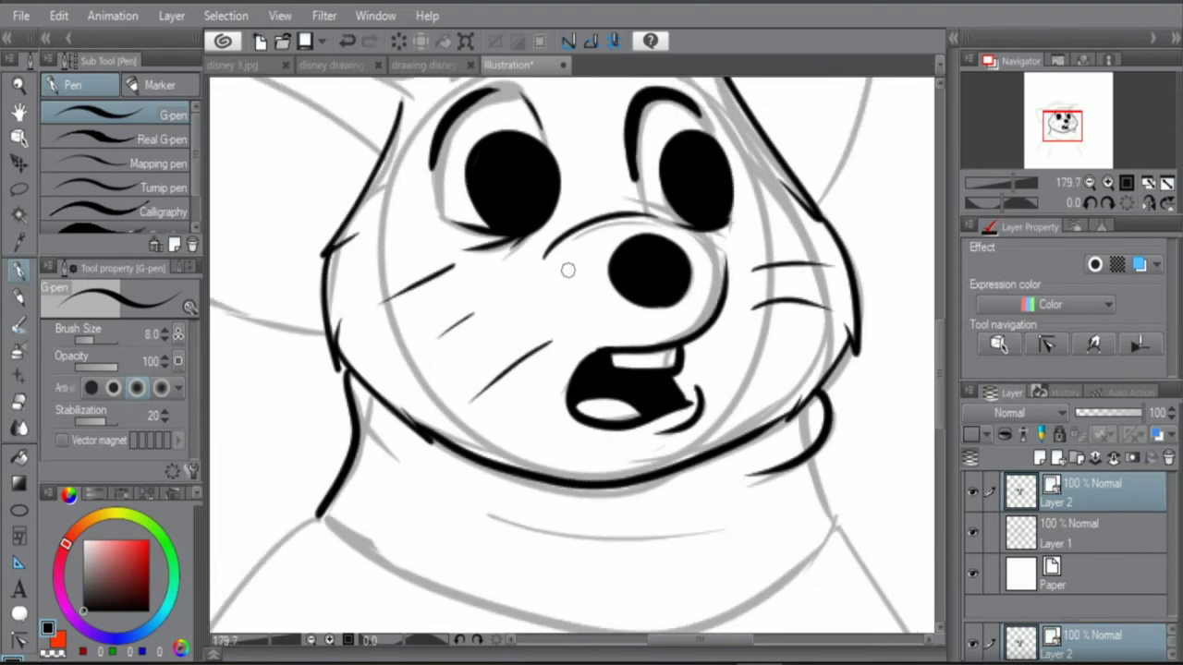
scroll(567, 270, down, 3)
scroll(321, 376, up, 3)
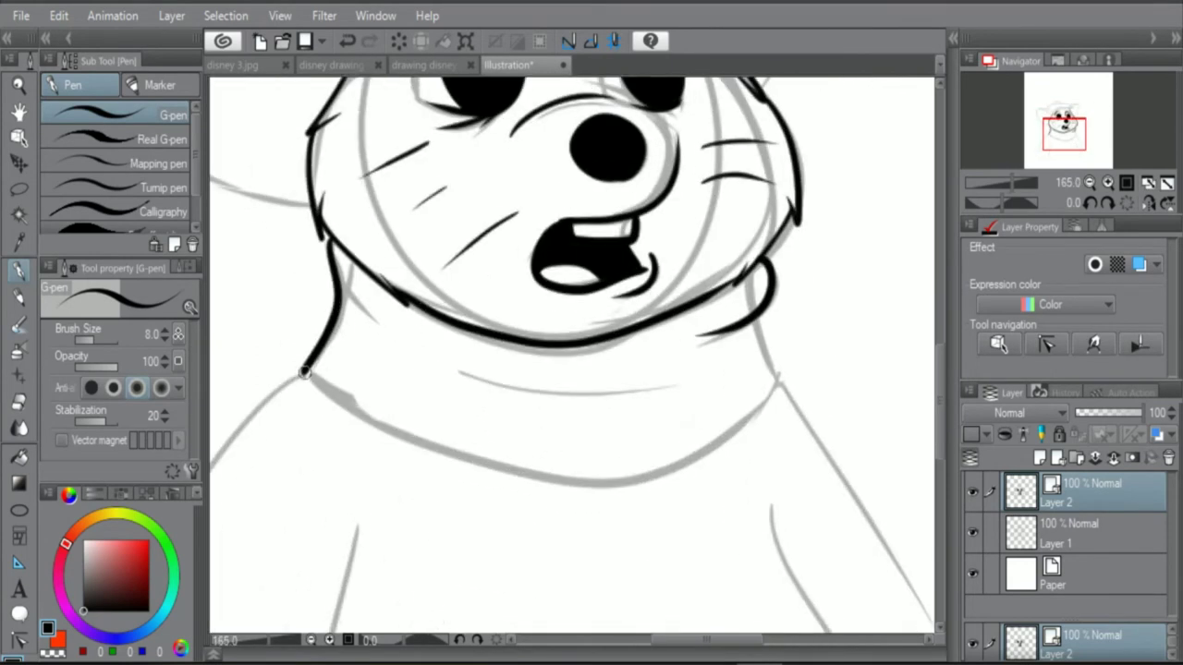
mouse_move(365, 416)
mouse_down()
mouse_move(562, 475)
mouse_move(724, 427)
mouse_move(760, 398)
mouse_up()
scroll(761, 399, down, 3)
key(ctrl+z)
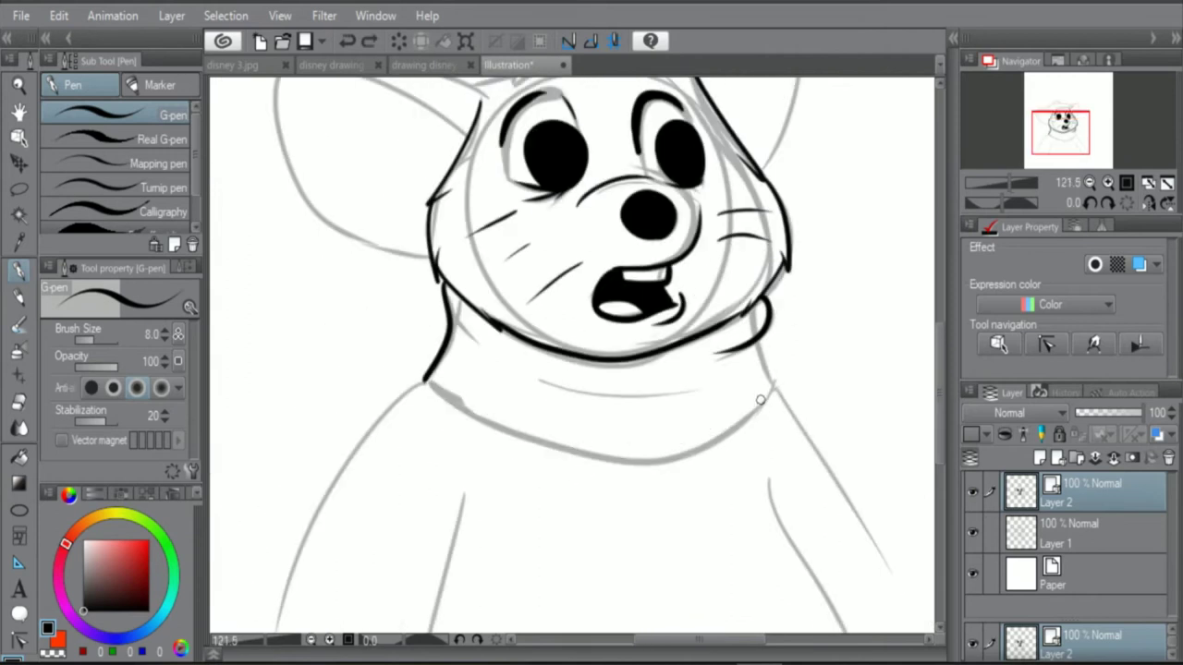
Step: Ink the collar's curved lower edge and right side, and add thin fold lines across it
scroll(360, 392, up, 2)
scroll(360, 392, up, 2)
mouse_move(342, 368)
mouse_down()
mouse_move(554, 481)
mouse_move(919, 360)
mouse_up()
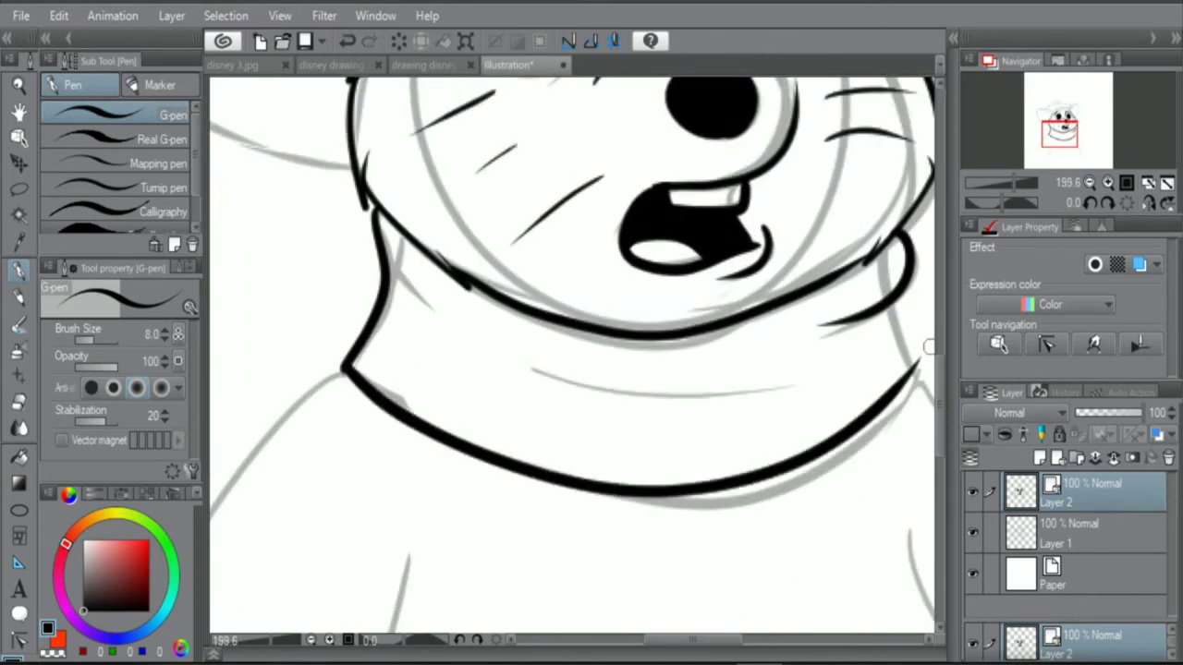
scroll(901, 334, down, 2)
scroll(910, 340, up, 4)
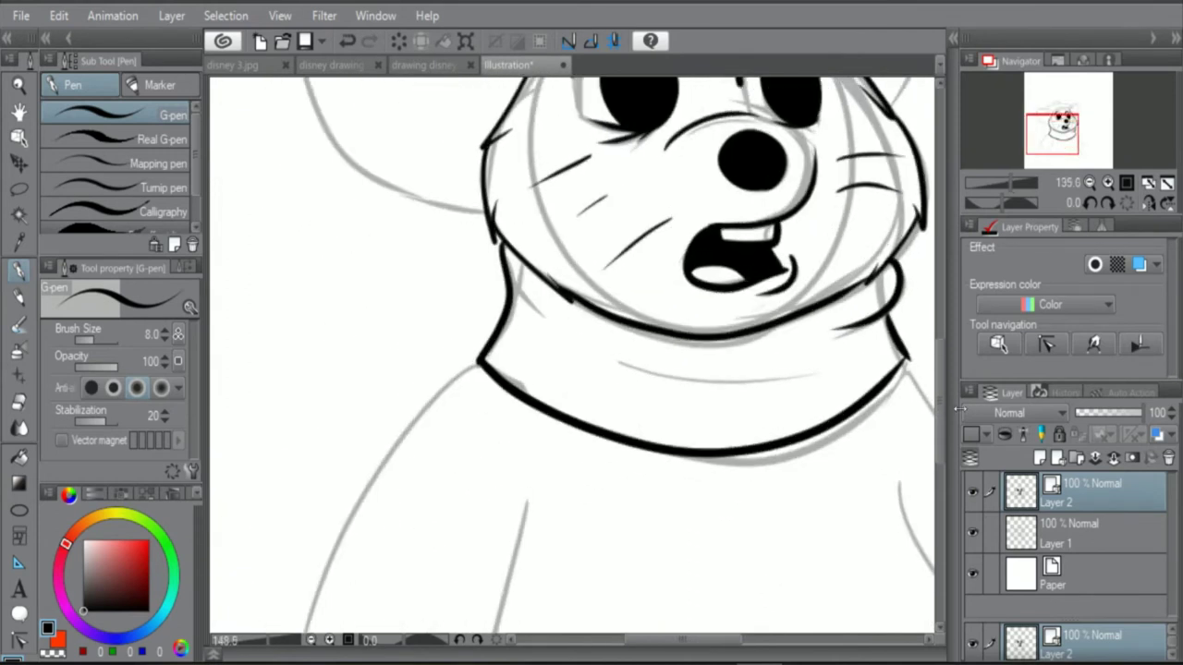
scroll(905, 342, down, 5)
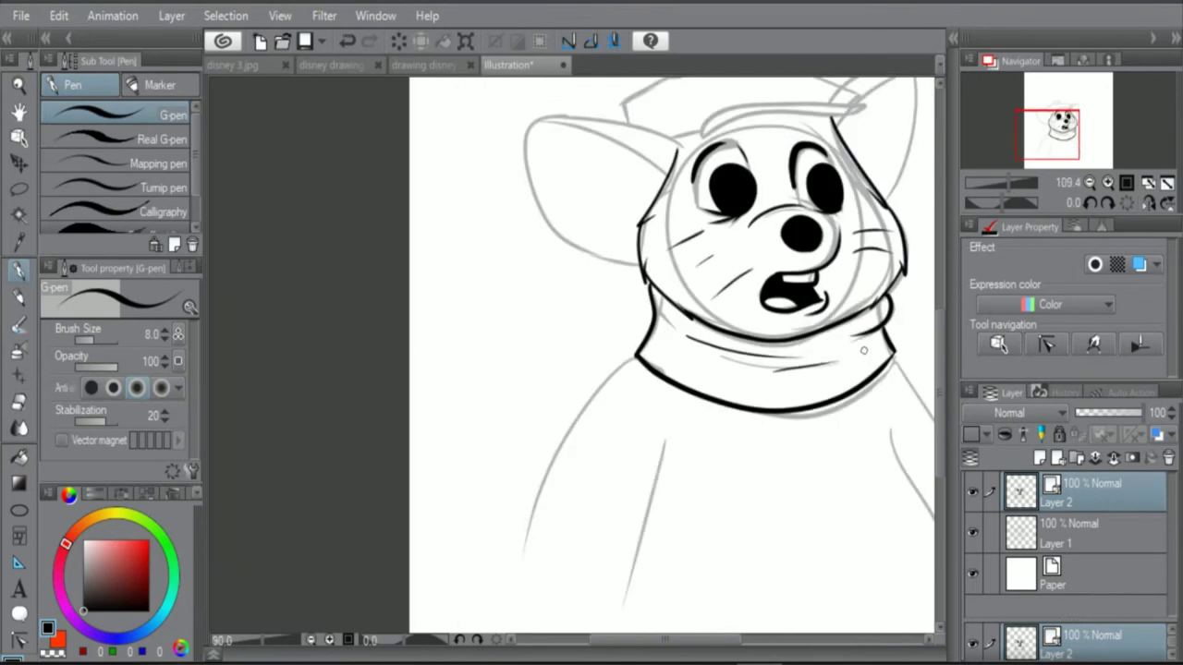
Step: Erase the extra outer cheek line from the second mouse head's grey sketch on Layer 1
scroll(758, 208, up, 5)
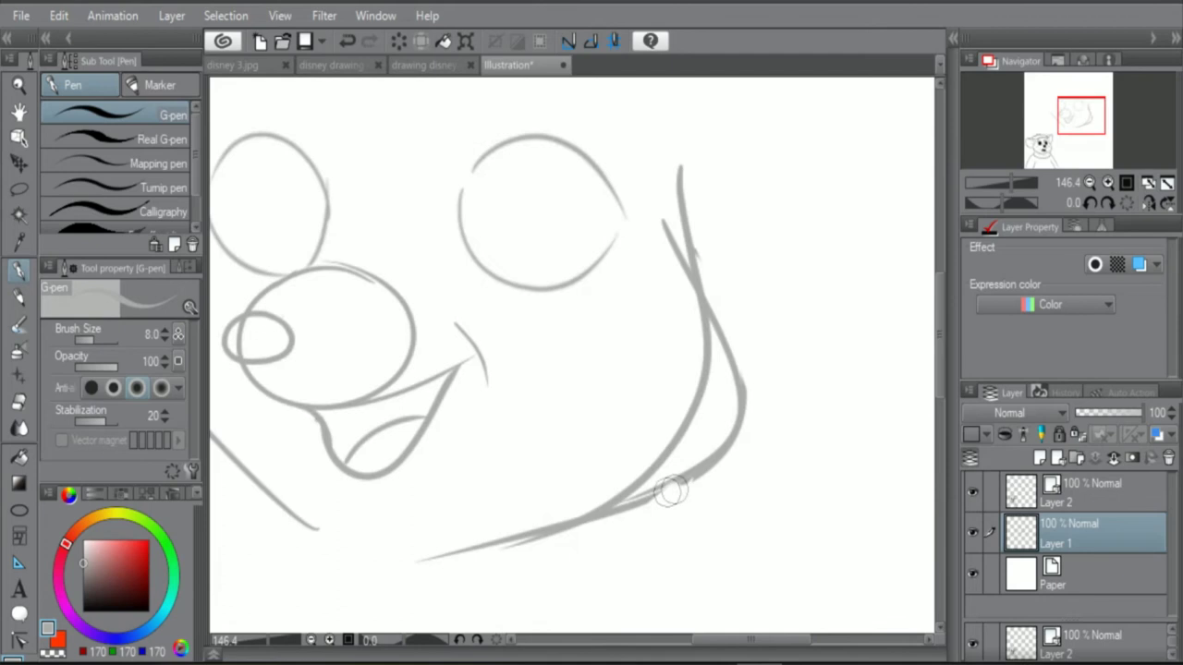
drag(679, 481, 753, 354)
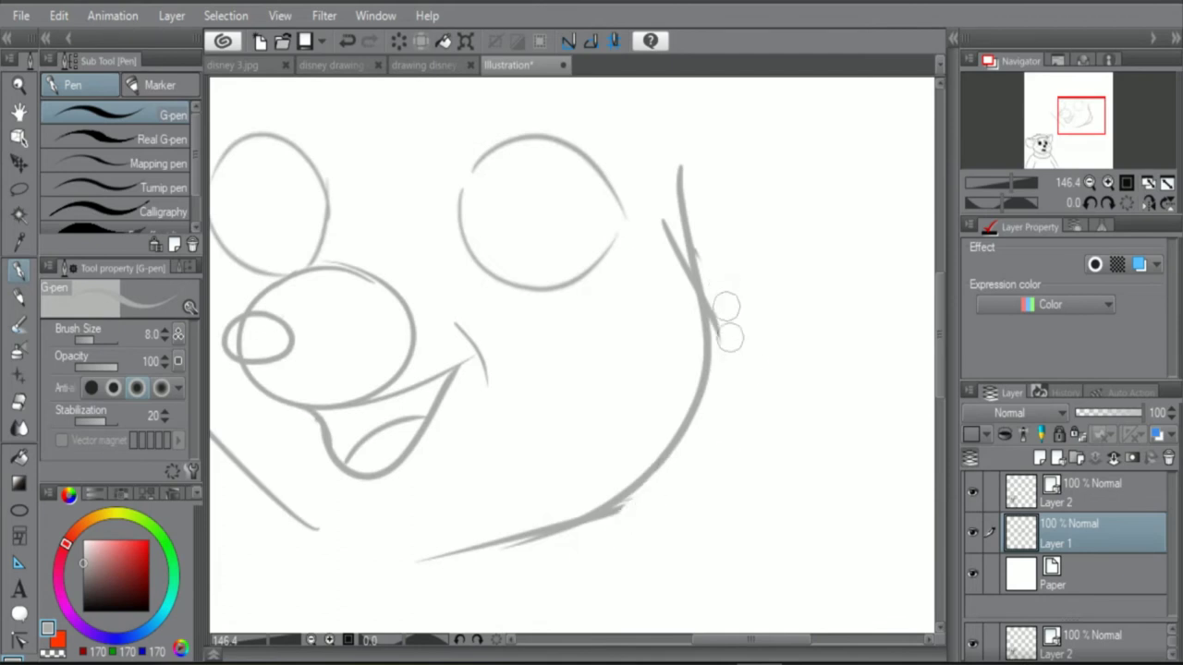
Step: Redraw the second head's eyes with larger overlapping outlines and thicken the oval of its nose tip
scroll(726, 324, down, 5)
scroll(481, 418, up, 8)
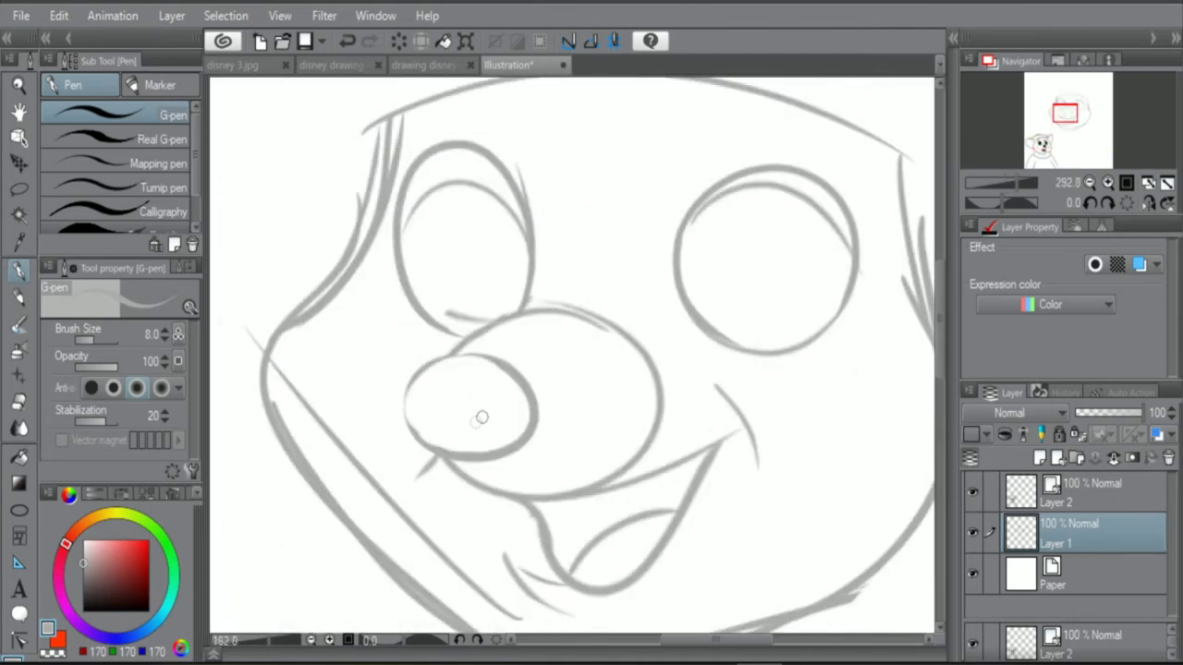
scroll(465, 428, up, 4)
mouse_move(537, 299)
mouse_down()
mouse_move(323, 404)
mouse_move(571, 467)
mouse_up()
scroll(606, 440, down, 3)
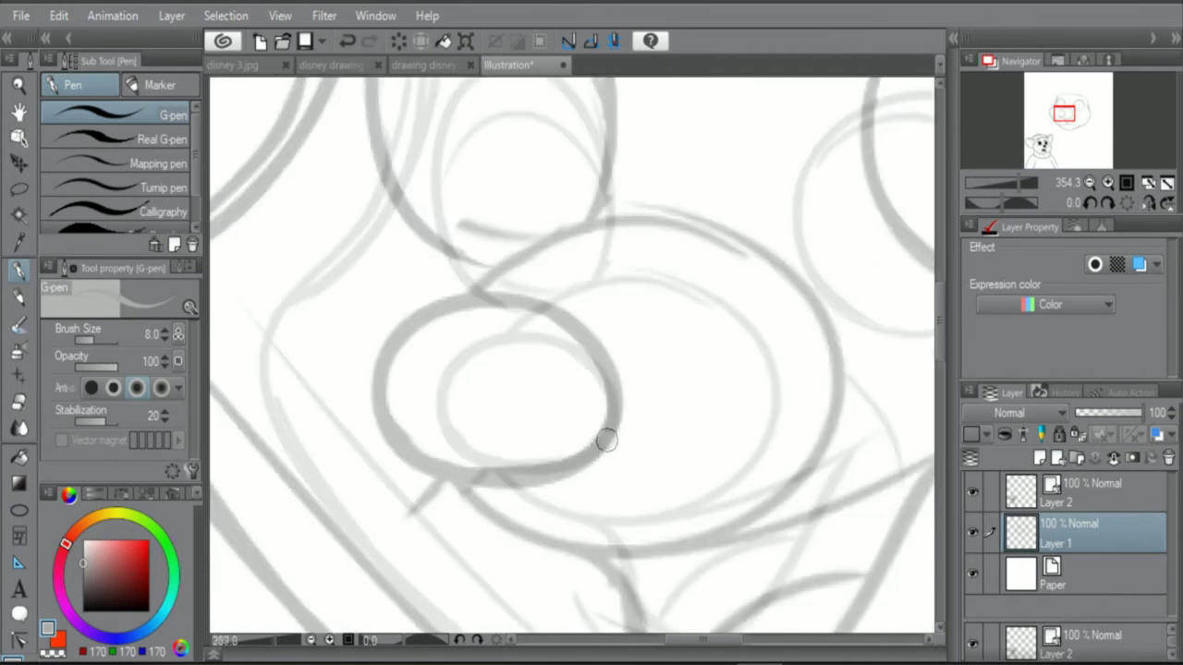
scroll(606, 441, down, 8)
Step: Sketch a large pointed right ear with an inner contour on the second mouse head in grey
scroll(647, 369, up, 2)
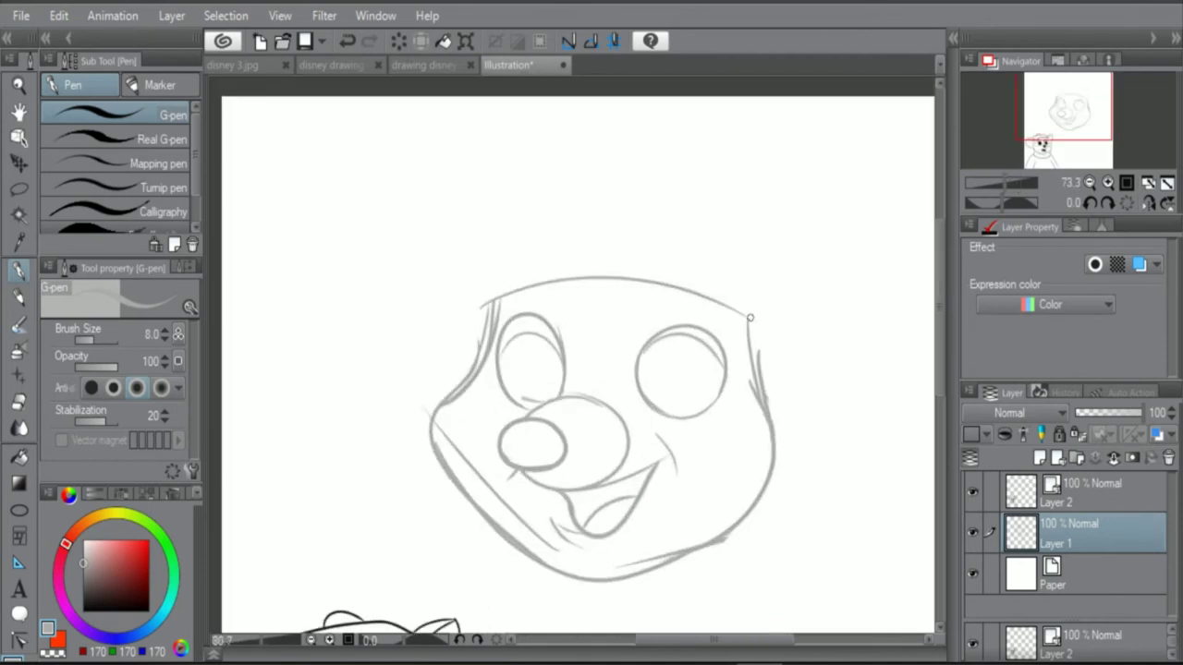
scroll(774, 317, up, 3)
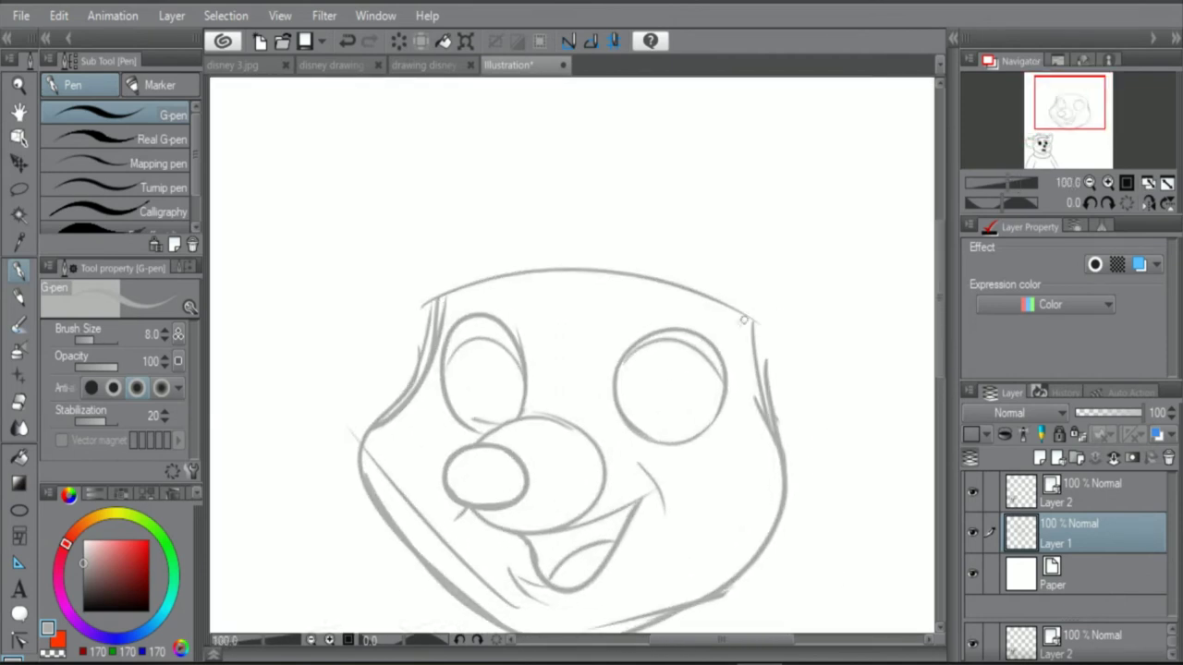
drag(681, 637, 703, 636)
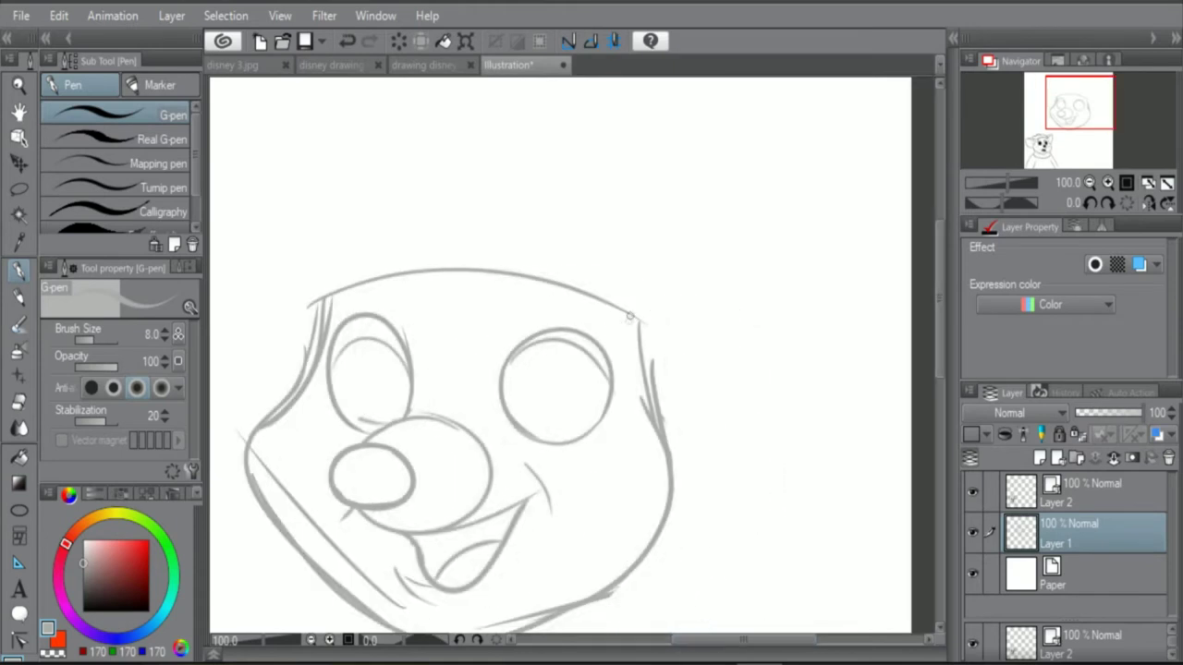
scroll(630, 317, up, 2)
mouse_move(621, 319)
mouse_down()
mouse_move(867, 203)
mouse_move(783, 422)
mouse_move(634, 493)
mouse_move(682, 484)
mouse_up()
scroll(792, 528, up, 2)
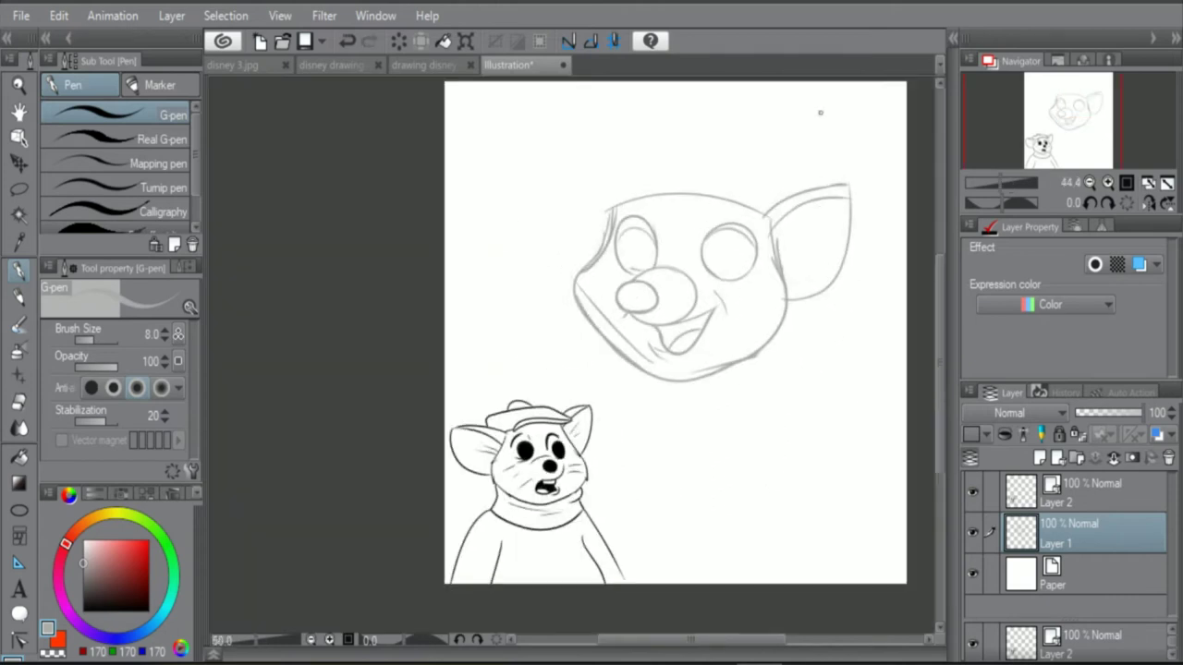
scroll(819, 113, up, 3)
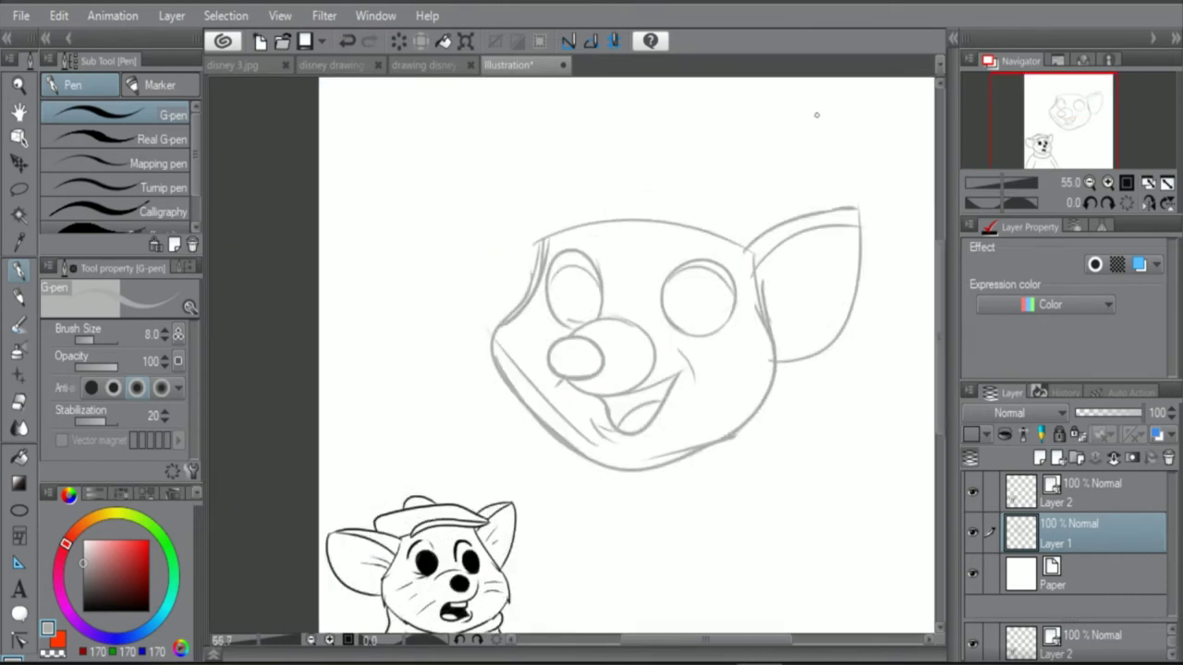
scroll(763, 157, down, 2)
scroll(756, 177, up, 3)
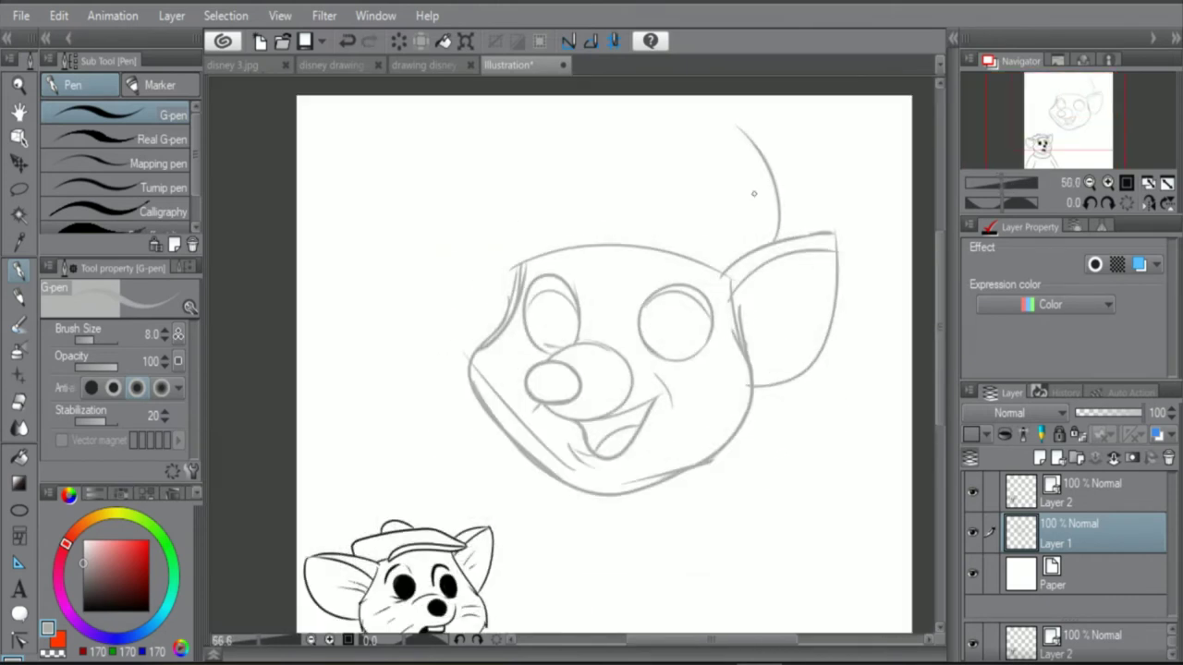
key(ctrl+z)
Step: Sketch the rounded outline of a wide cap above the second mouse's forehead, reaching the right ear
scroll(756, 178, up, 1)
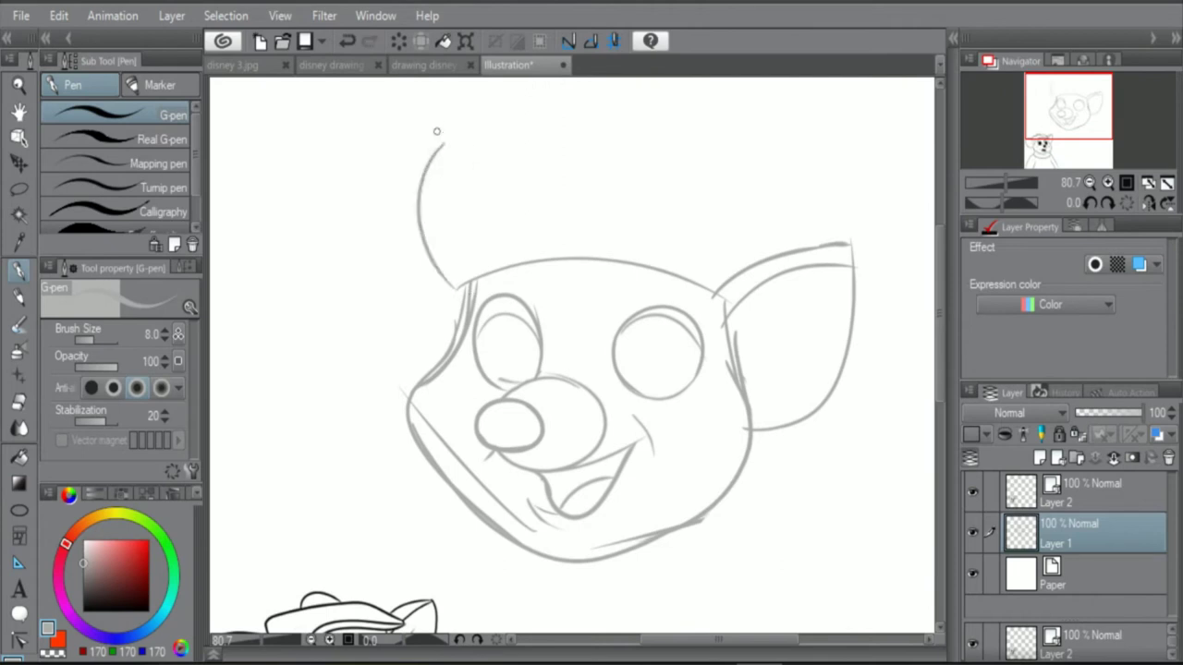
scroll(782, 261, down, 2)
scroll(788, 254, up, 5)
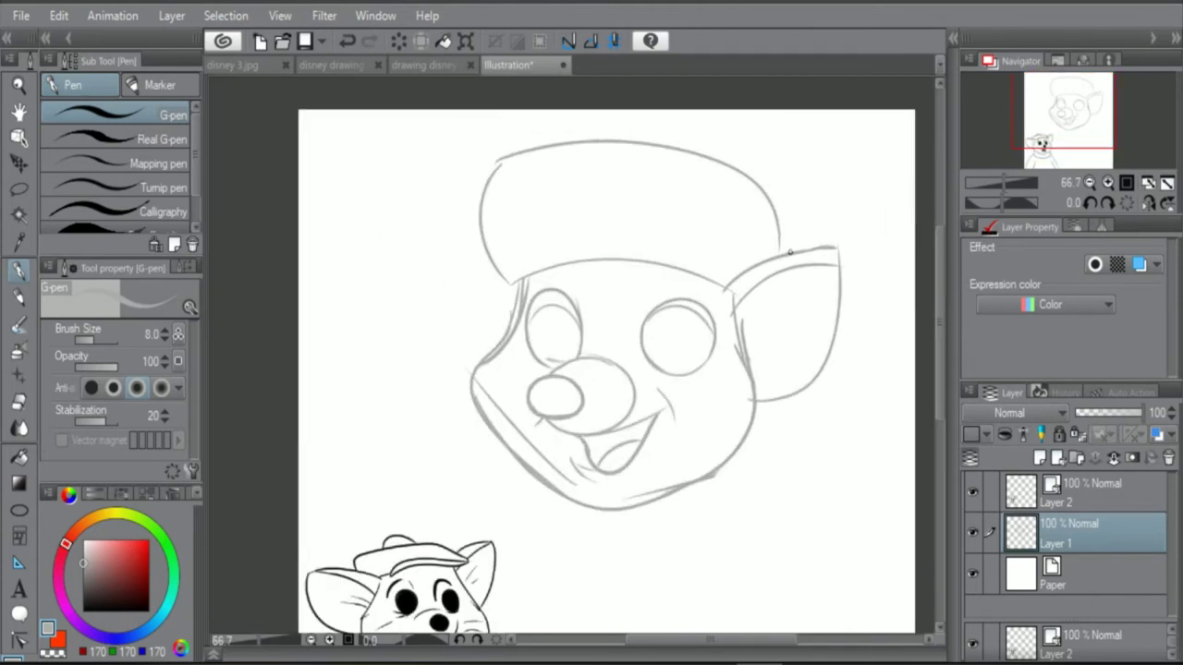
scroll(762, 193, down, 3)
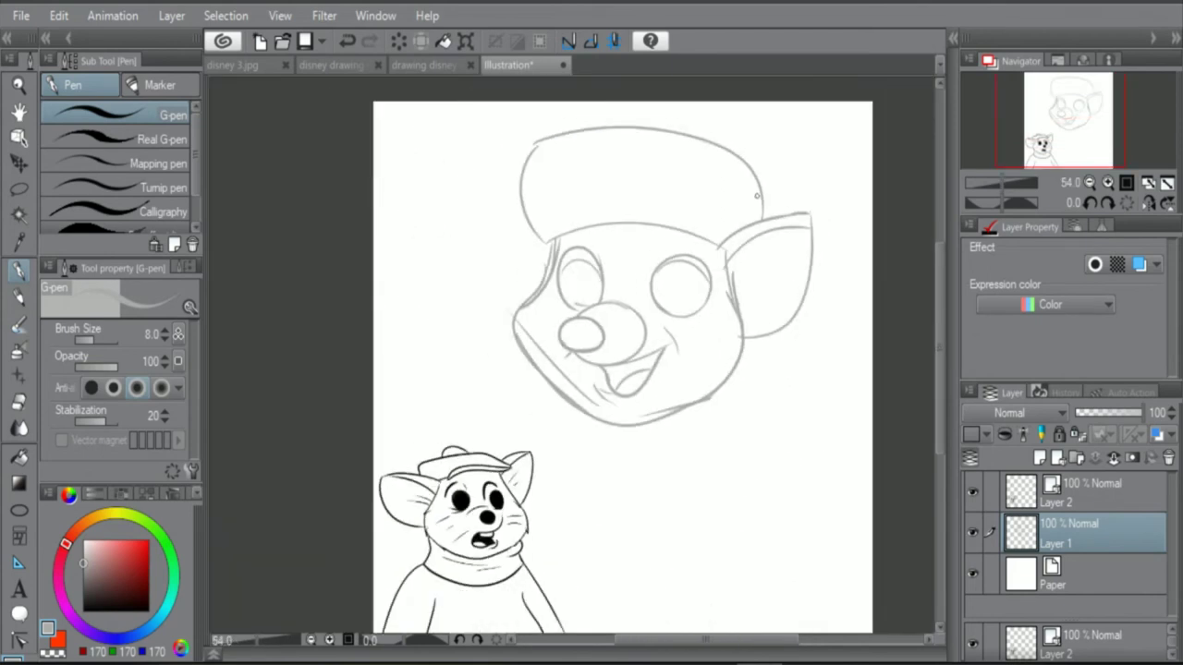
scroll(545, 232, up, 5)
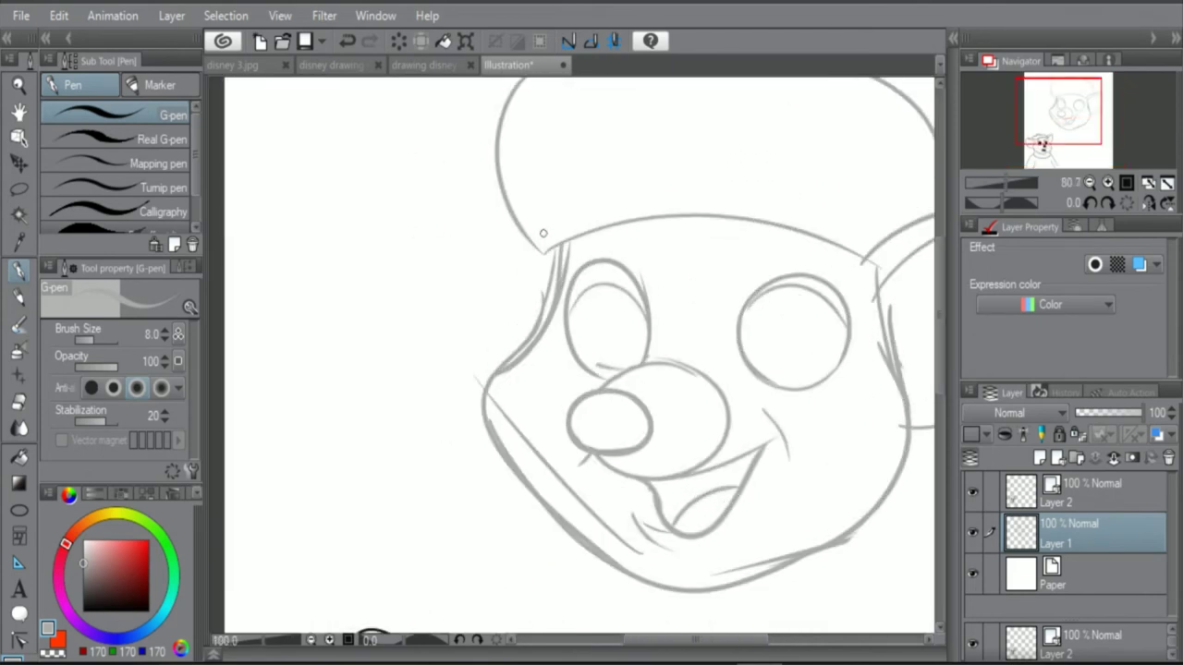
scroll(475, 121, down, 3)
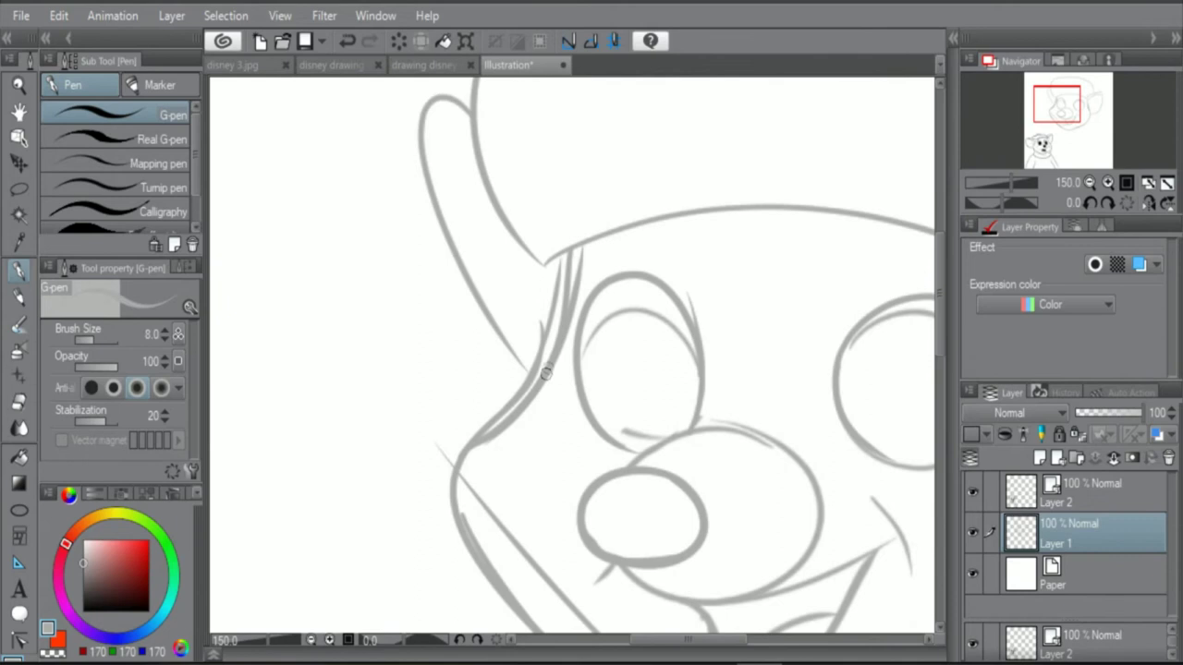
scroll(573, 341, up, 2)
scroll(573, 341, up, 2)
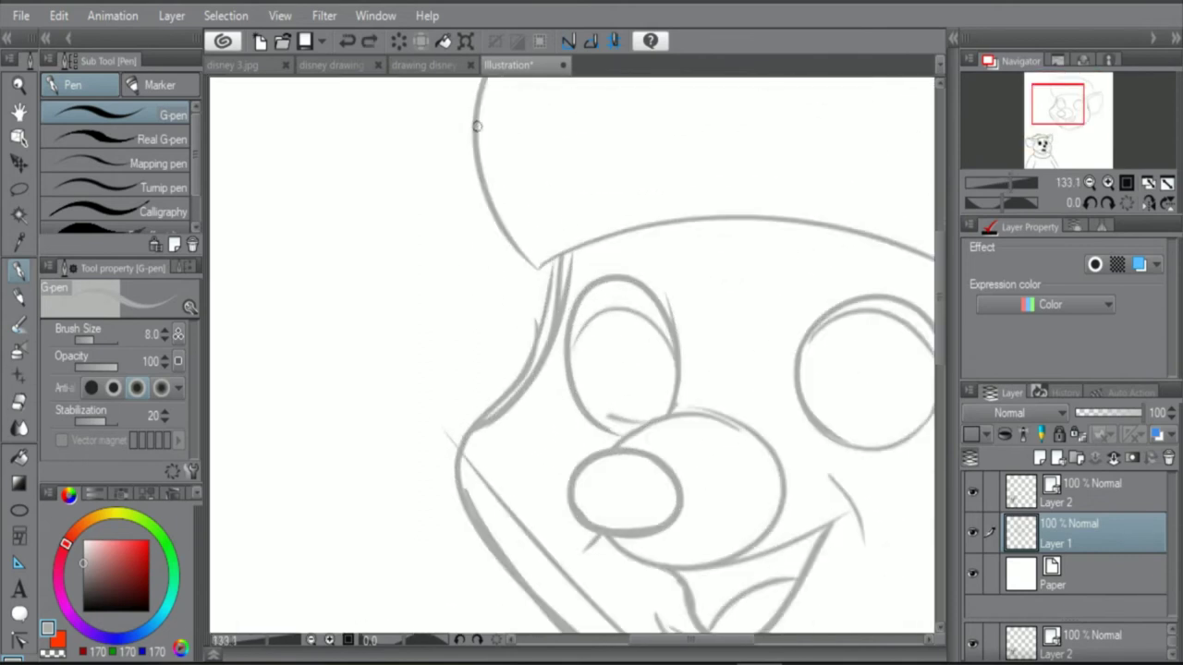
scroll(436, 239, down, 3)
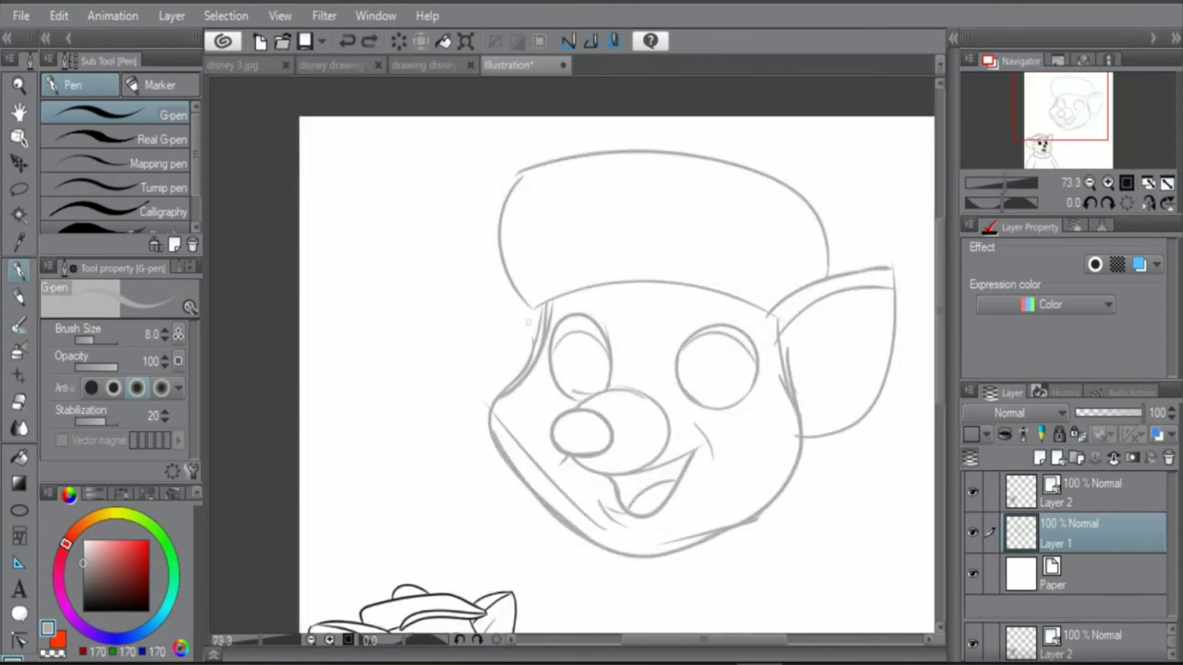
Step: Sketch the narrow left ear emerging from behind the second mouse's cap and joining the side of the face
scroll(527, 322, up, 2)
scroll(504, 203, up, 1)
scroll(461, 206, down, 3)
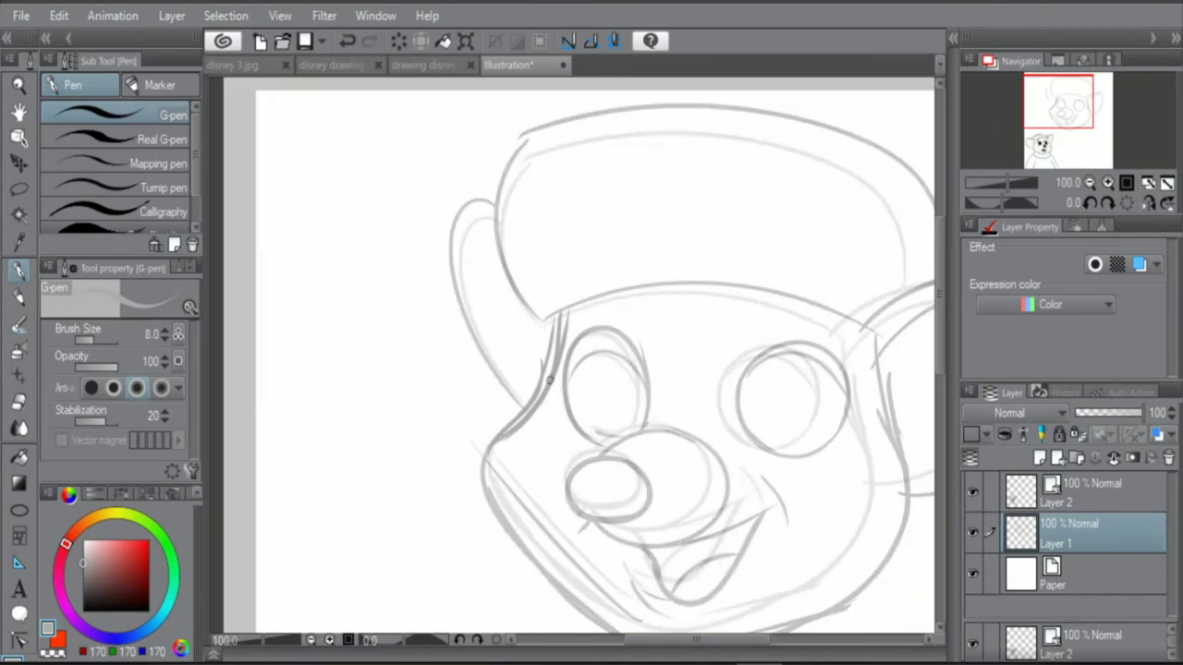
scroll(554, 389, up, 2)
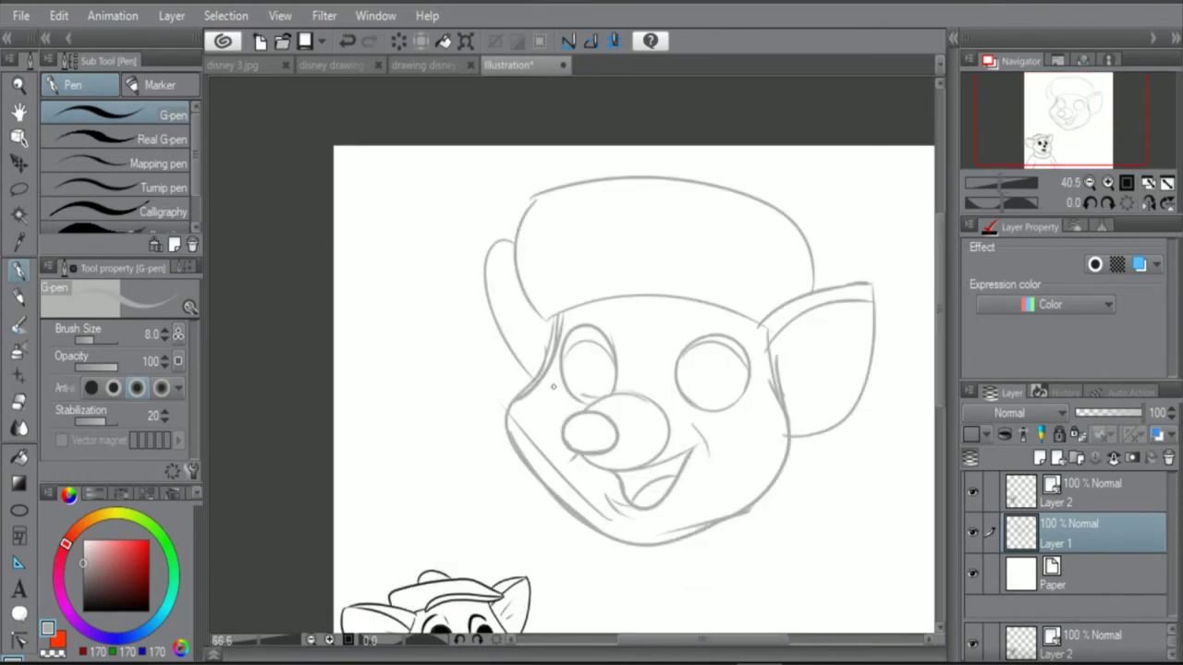
Step: Sketch pupil ovals inside both eyes, and a round clasp beneath the chin with narrow collar bands beside it
scroll(618, 405, up, 5)
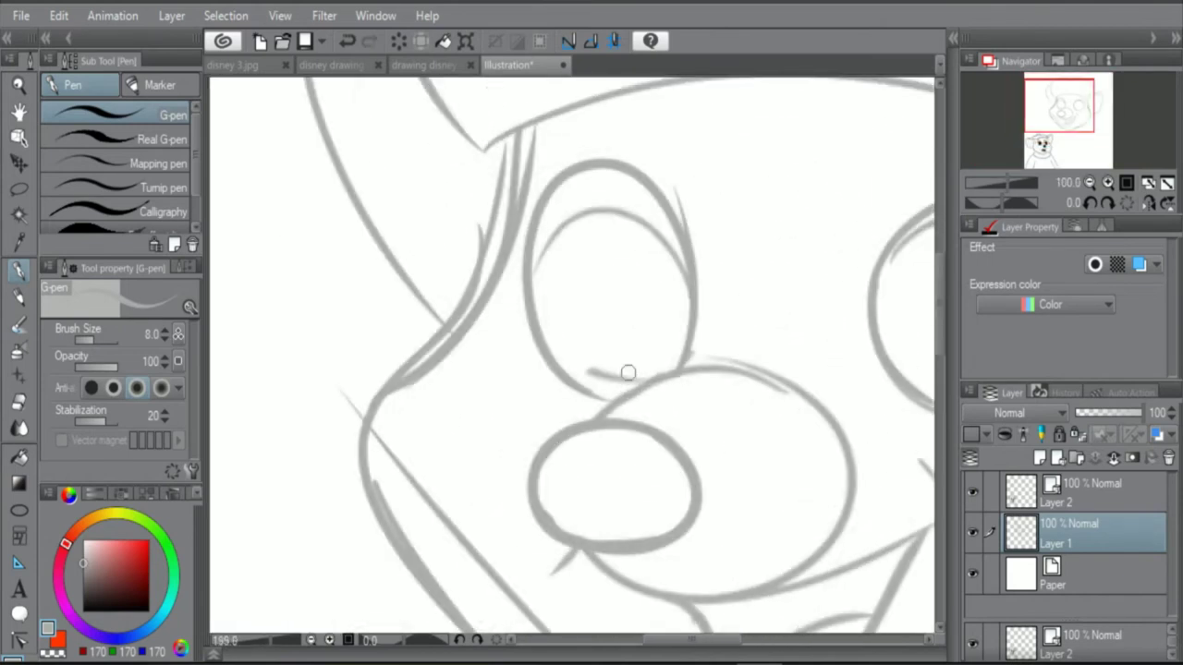
scroll(750, 533, down, 2)
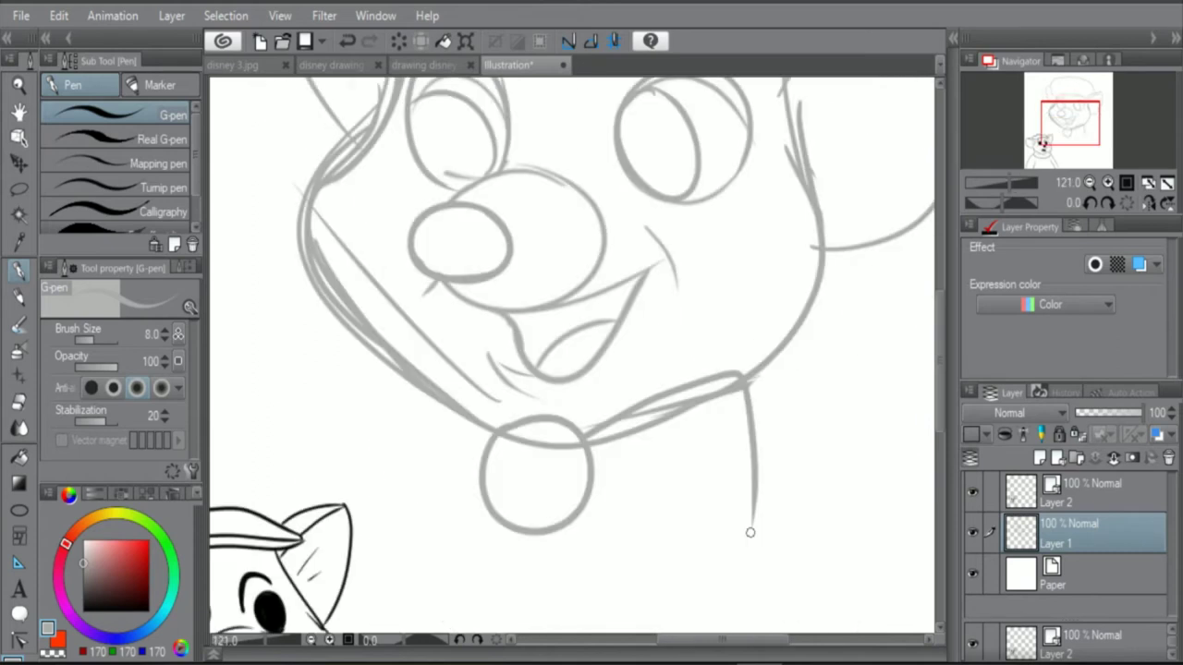
scroll(503, 427, up, 1)
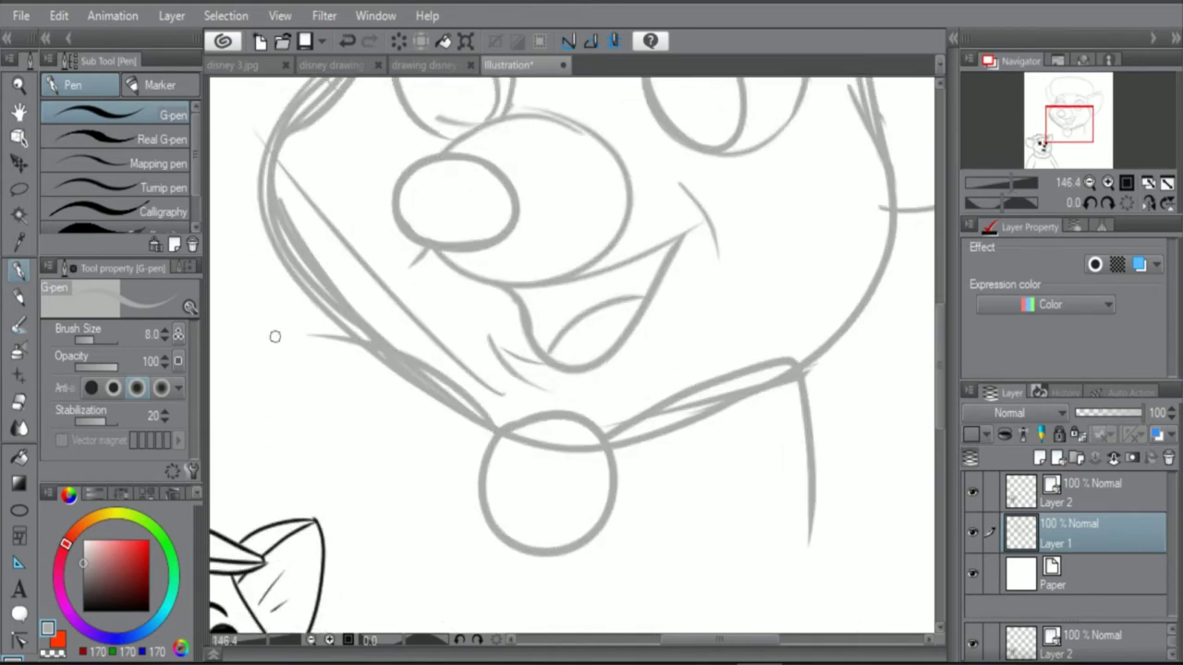
Step: Sketch the body's left side line and a narrow strip hanging from the round clasp, with a short fold beside it
mouse_move(318, 337)
mouse_down()
mouse_move(299, 445)
mouse_move(348, 564)
mouse_up()
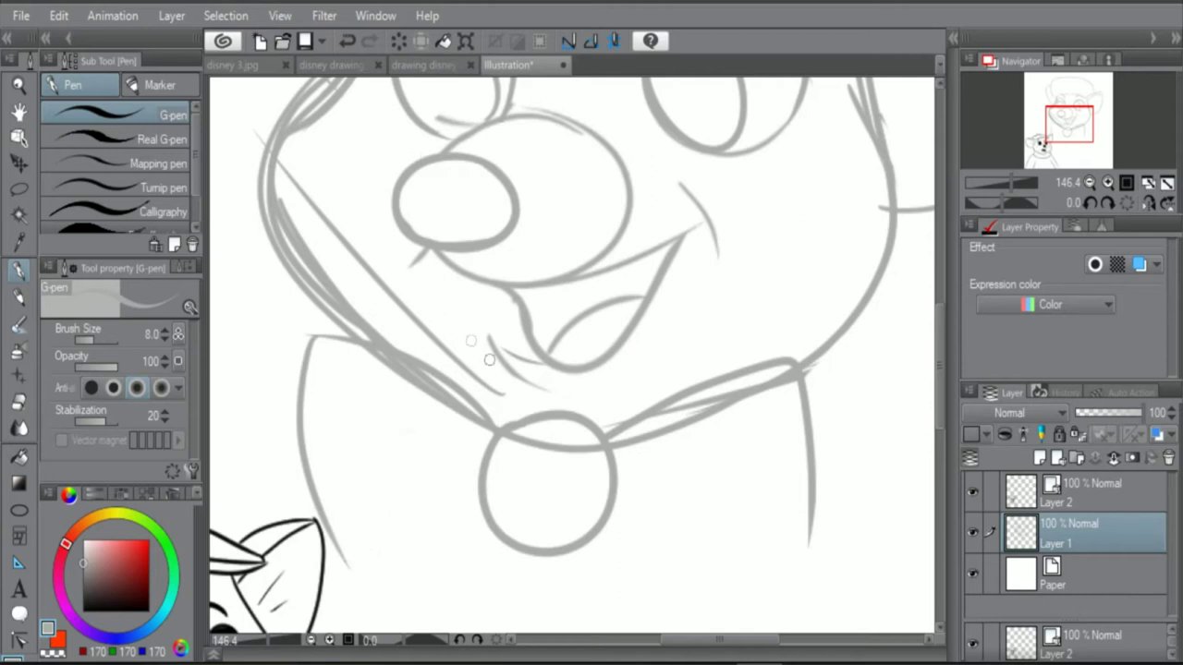
scroll(450, 435, up, 3)
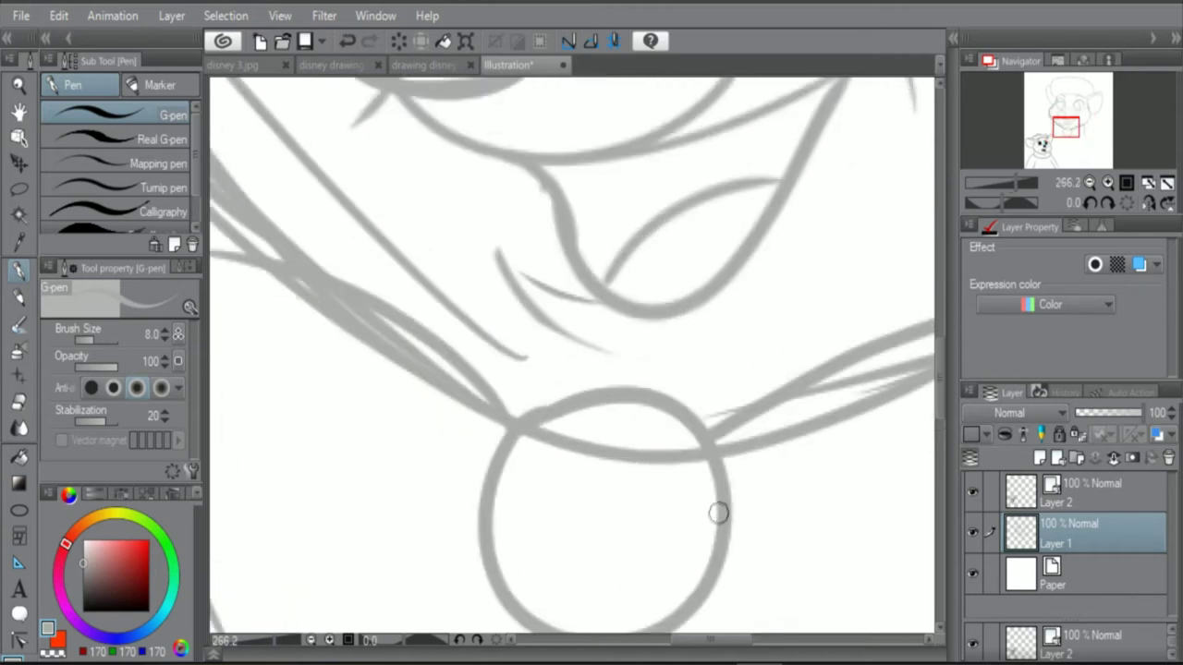
scroll(668, 415, down, 5)
scroll(621, 418, up, 4)
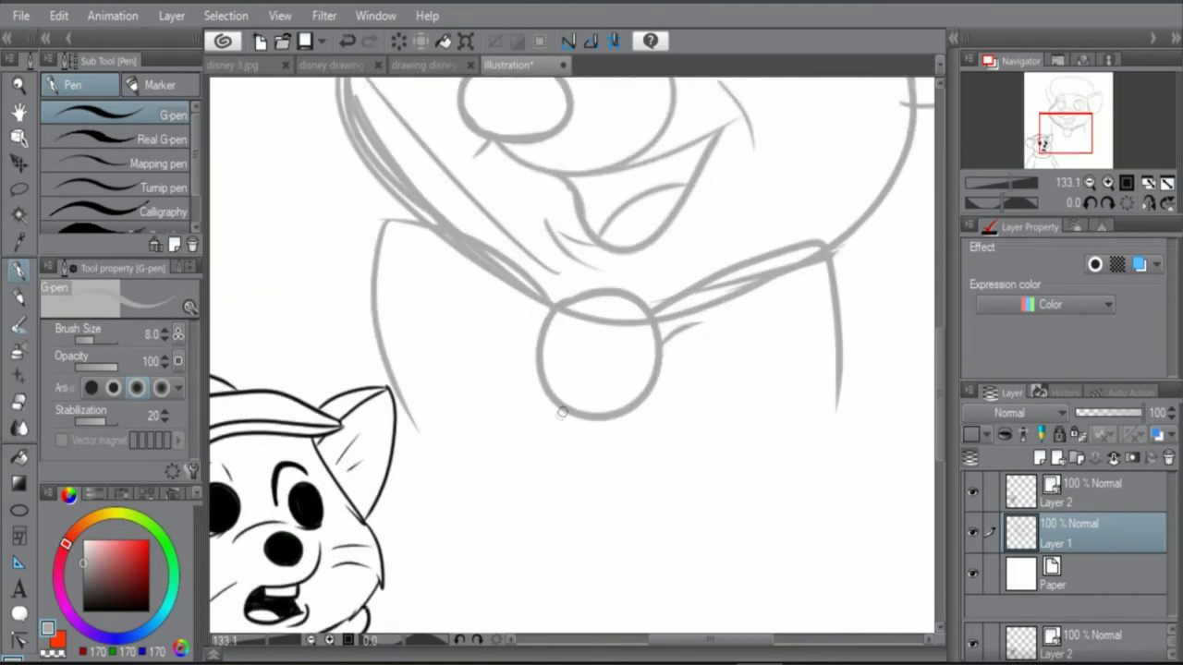
drag(561, 412, 539, 634)
scroll(610, 546, down, 3)
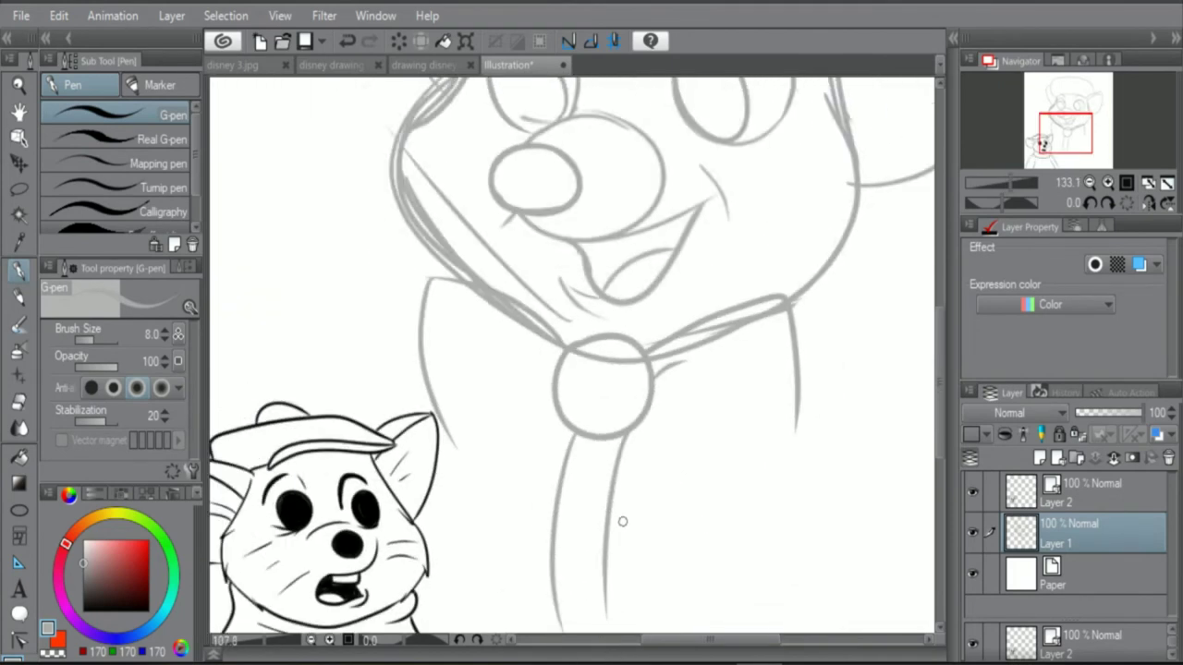
Step: Sketch two rounded bow loops on either side of the clasp beneath the second mouse's chin
scroll(493, 352, up, 2)
scroll(554, 315, down, 5)
scroll(603, 292, up, 2)
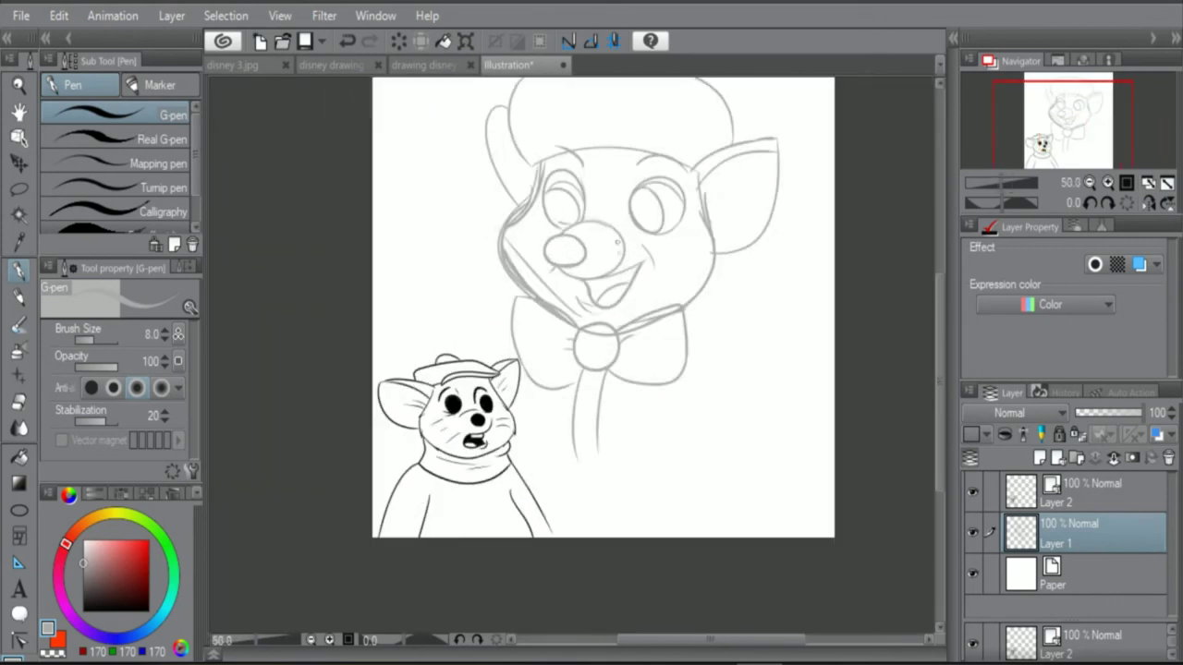
Step: Ink the second mouse's narrow left ear in black on Layer 2, from the cap's edge to the face, with a fold line inside
scroll(610, 301, down, 4)
scroll(638, 314, up, 4)
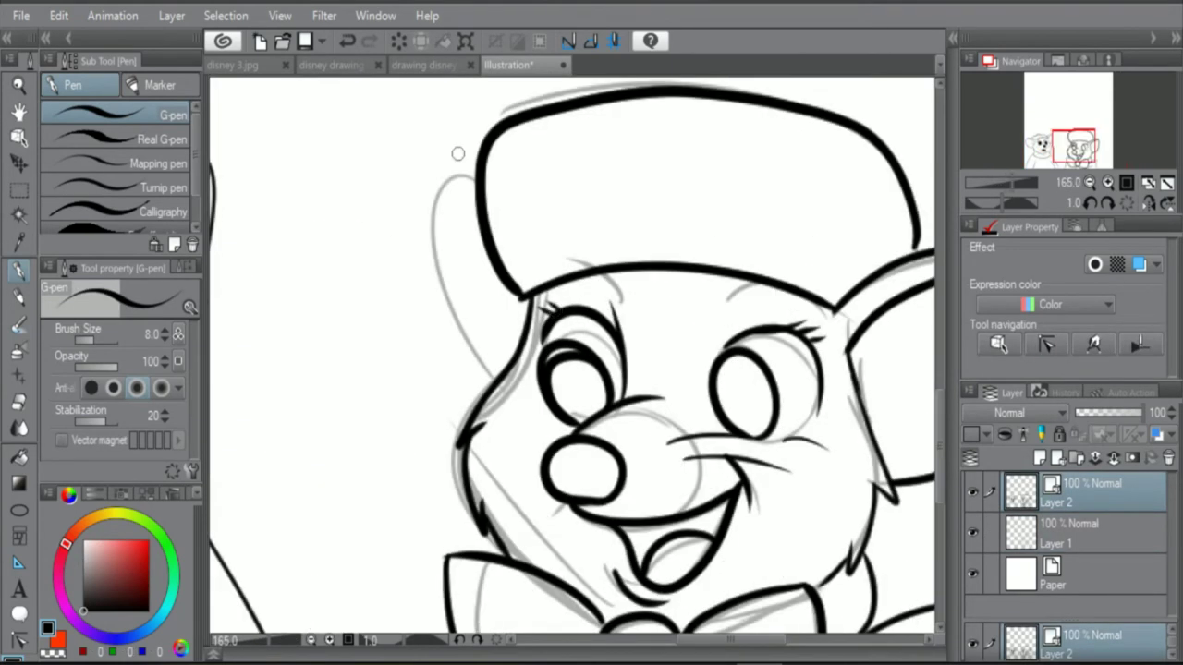
scroll(457, 153, up, 2)
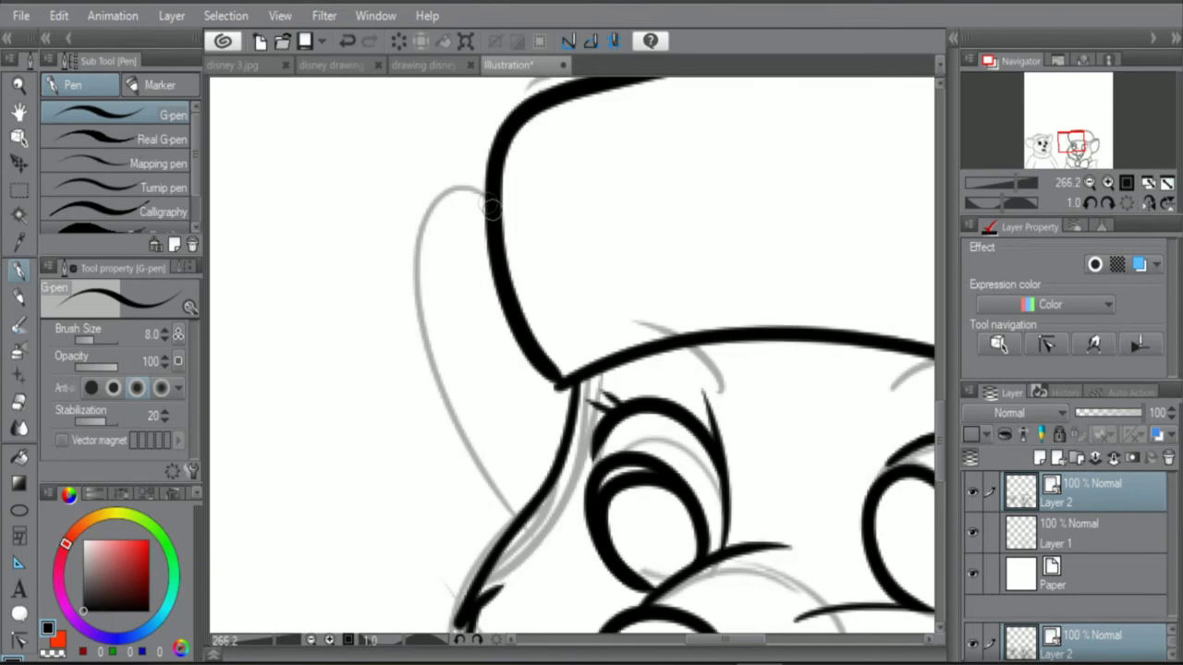
mouse_move(491, 207)
mouse_down()
mouse_move(436, 183)
mouse_move(490, 488)
mouse_move(514, 523)
mouse_up()
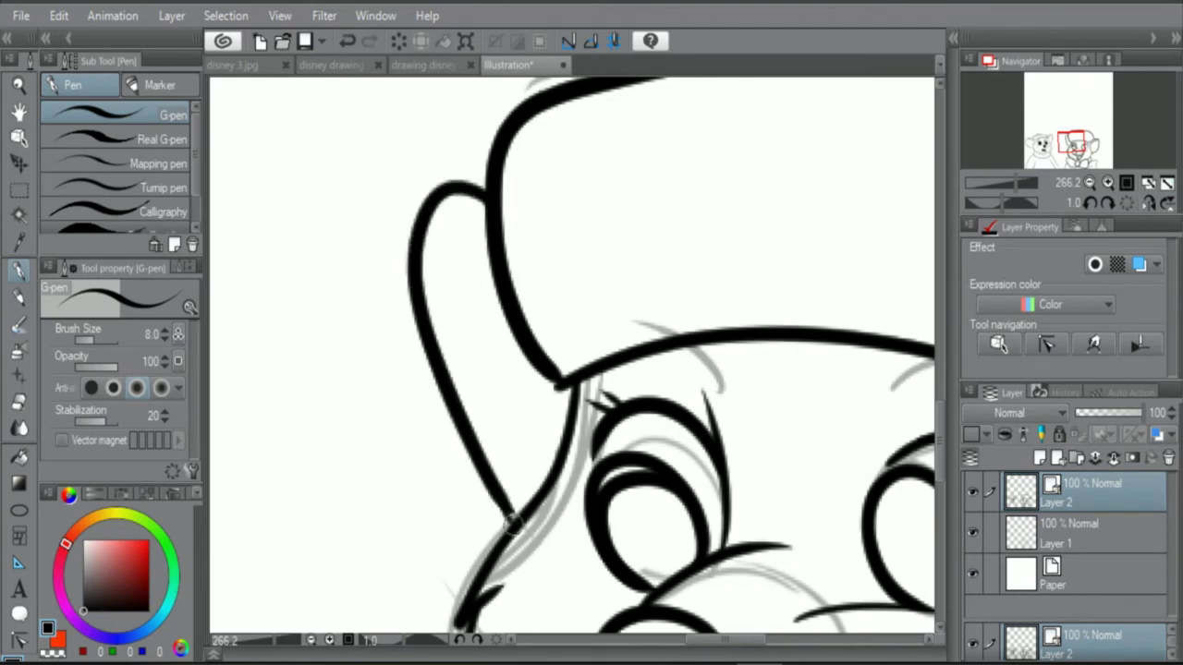
scroll(511, 520, down, 4)
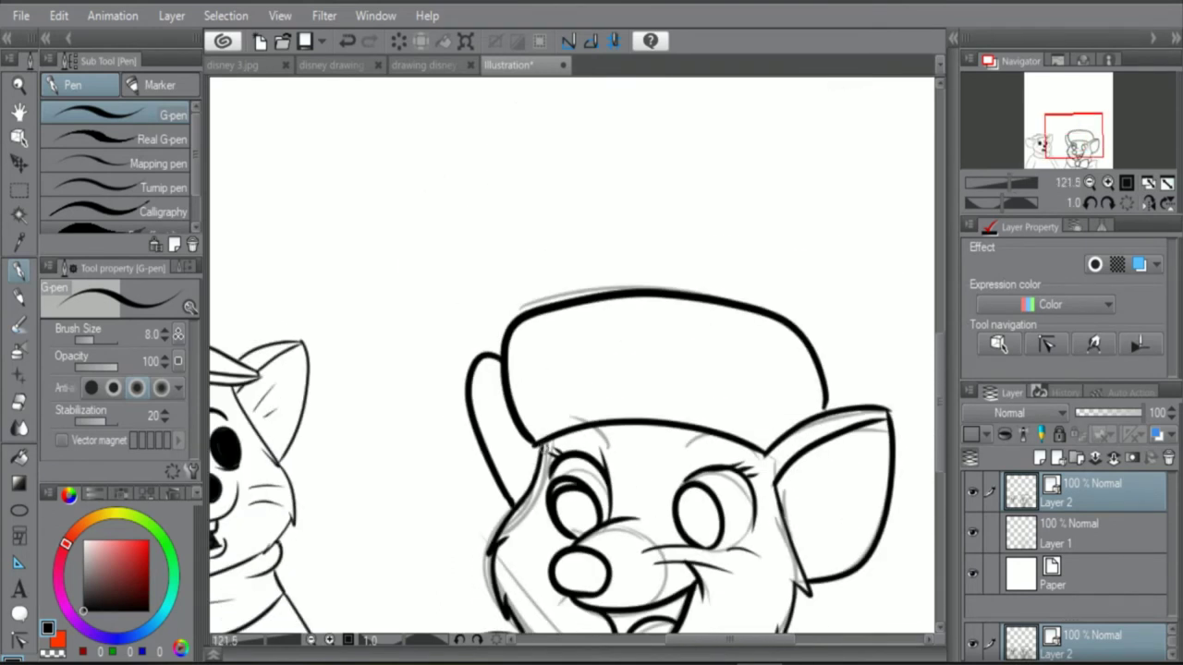
scroll(470, 438, up, 4)
scroll(546, 508, down, 5)
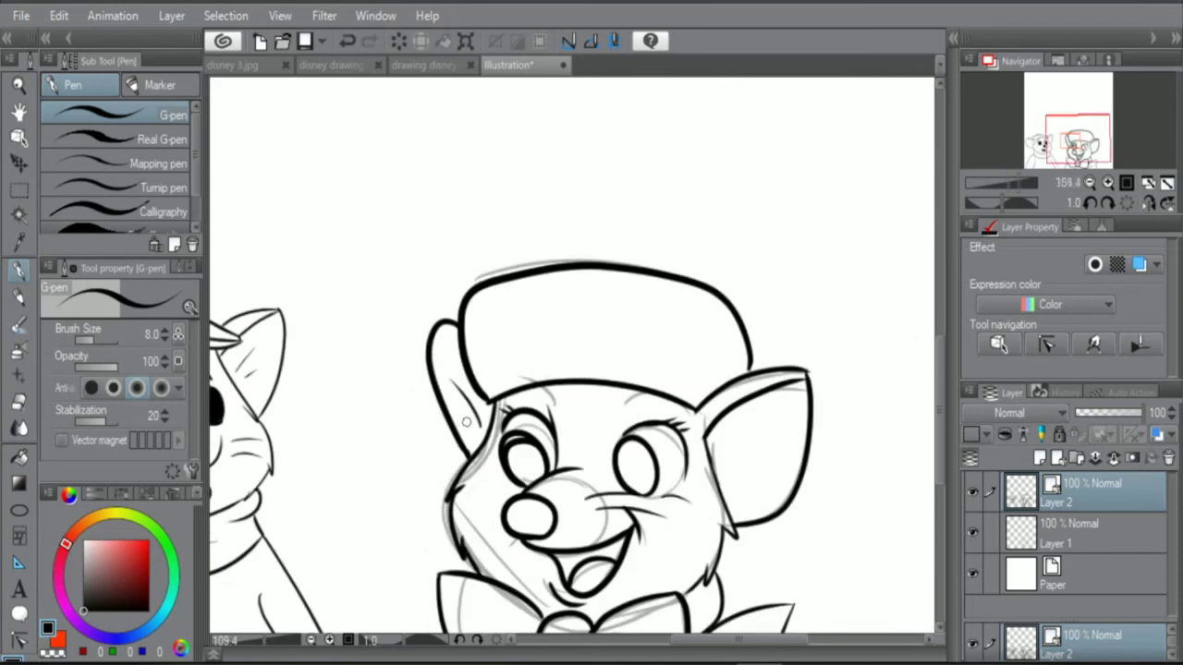
Step: Fill the pupil of the second mouse's left eye solid black
scroll(467, 421, up, 7)
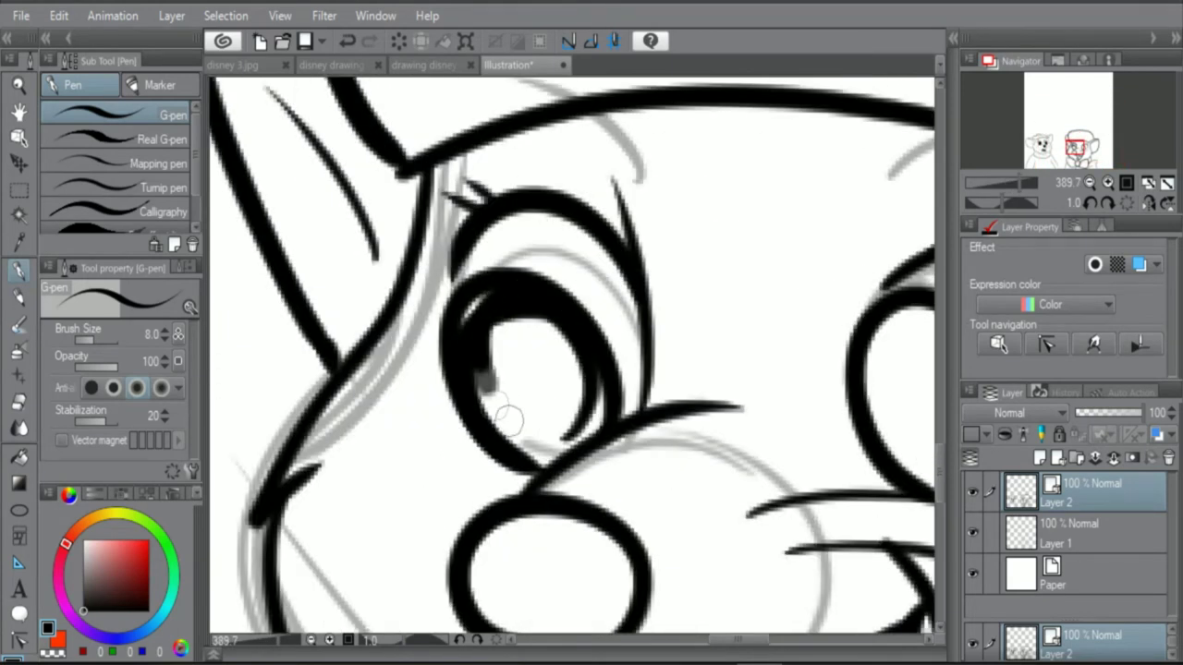
mouse_move(509, 421)
mouse_down()
mouse_move(521, 308)
mouse_move(488, 390)
mouse_move(474, 314)
mouse_move(525, 446)
mouse_move(496, 408)
mouse_move(550, 441)
mouse_move(583, 425)
mouse_move(552, 349)
mouse_move(538, 415)
mouse_move(501, 331)
mouse_move(560, 348)
mouse_move(569, 415)
mouse_move(521, 344)
mouse_move(534, 342)
mouse_move(584, 407)
mouse_up()
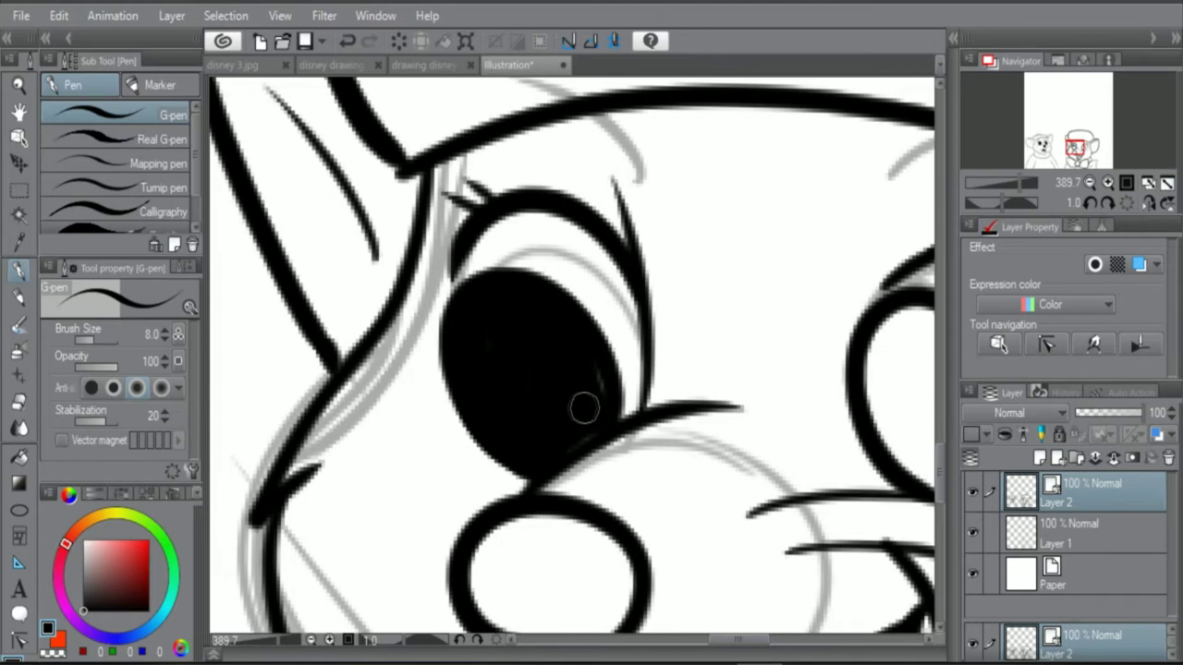
scroll(571, 347, down, 4)
scroll(563, 346, up, 3)
scroll(601, 390, down, 2)
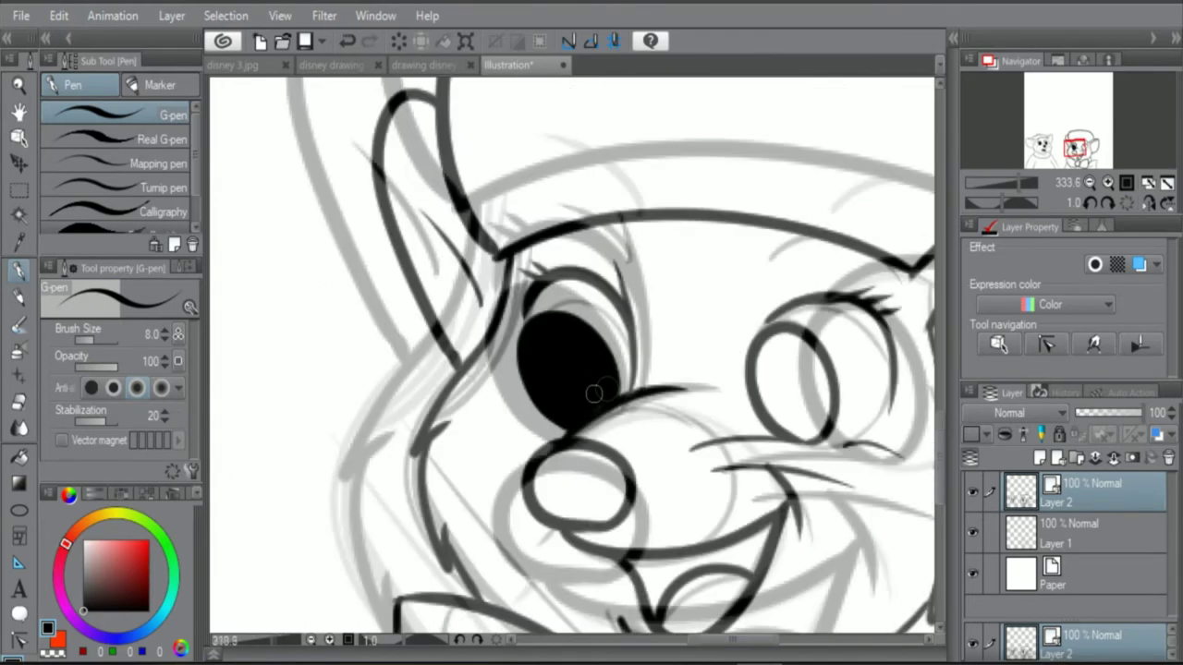
Step: Fill the pupil of the second mouse's right eye solid black
scroll(594, 394, down, 2)
scroll(674, 372, up, 4)
mouse_move(673, 429)
mouse_down()
mouse_move(699, 390)
mouse_move(612, 241)
mouse_move(614, 385)
mouse_move(685, 309)
mouse_move(584, 322)
mouse_move(688, 380)
mouse_move(594, 276)
mouse_move(669, 387)
mouse_move(640, 255)
mouse_move(649, 371)
mouse_move(610, 286)
mouse_move(627, 269)
mouse_move(601, 363)
mouse_move(619, 405)
mouse_move(647, 417)
mouse_move(687, 393)
mouse_move(666, 295)
mouse_move(658, 409)
mouse_move(699, 391)
mouse_move(660, 267)
mouse_up()
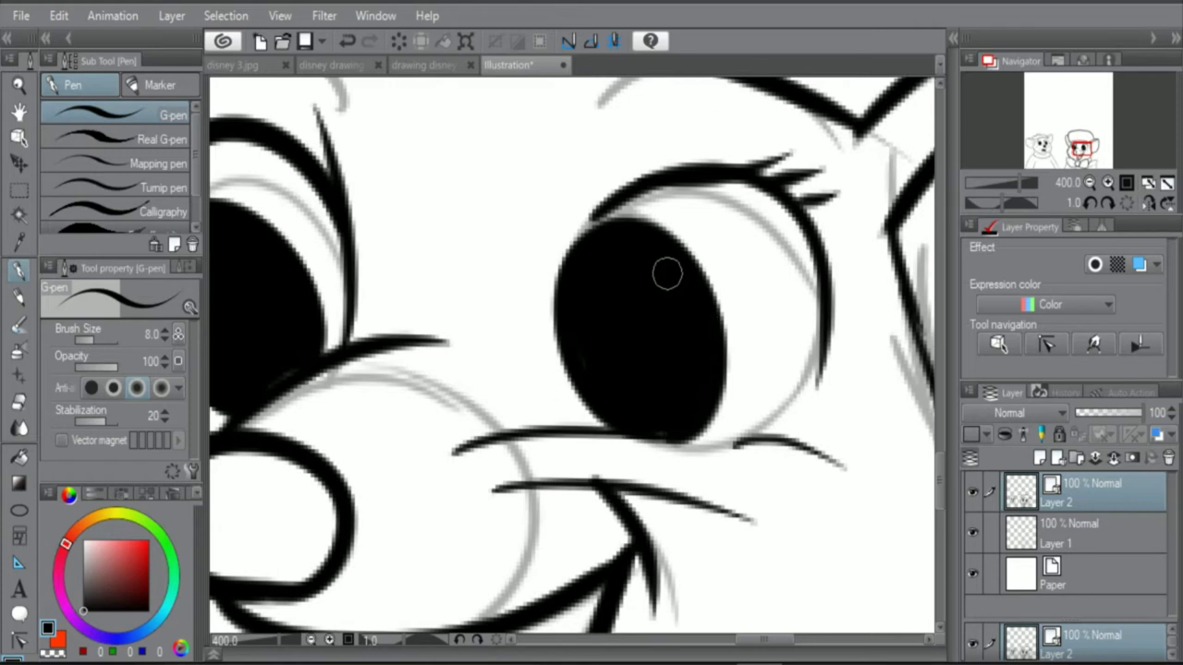
scroll(667, 274, down, 5)
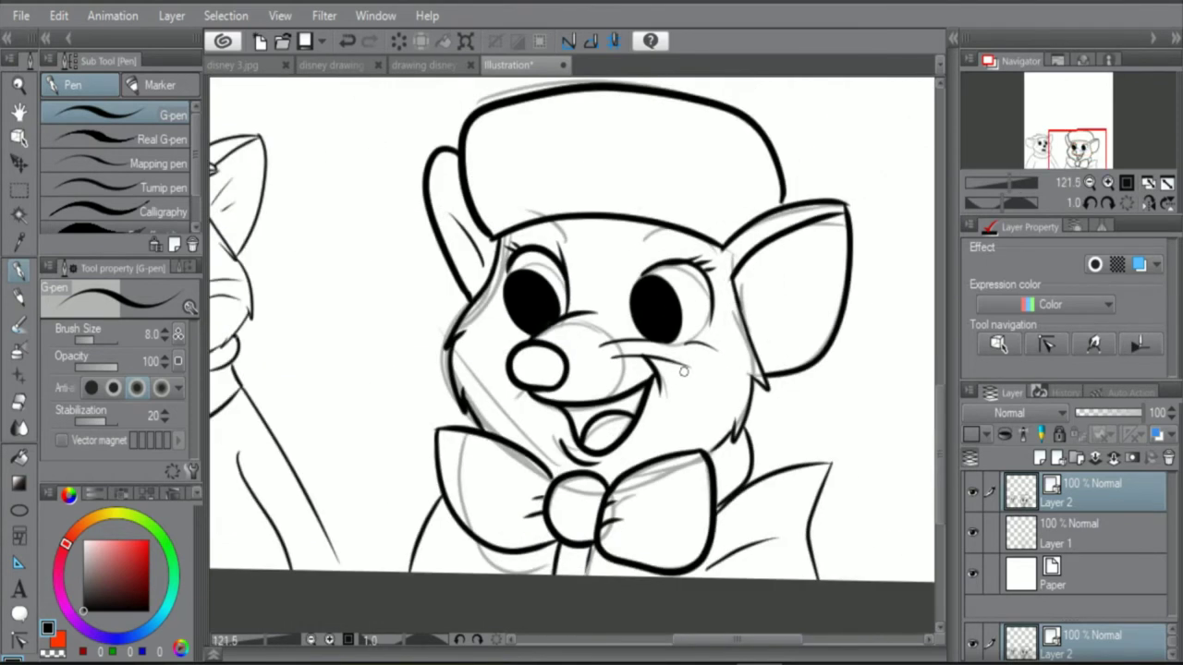
scroll(608, 376, up, 1)
scroll(552, 393, up, 1)
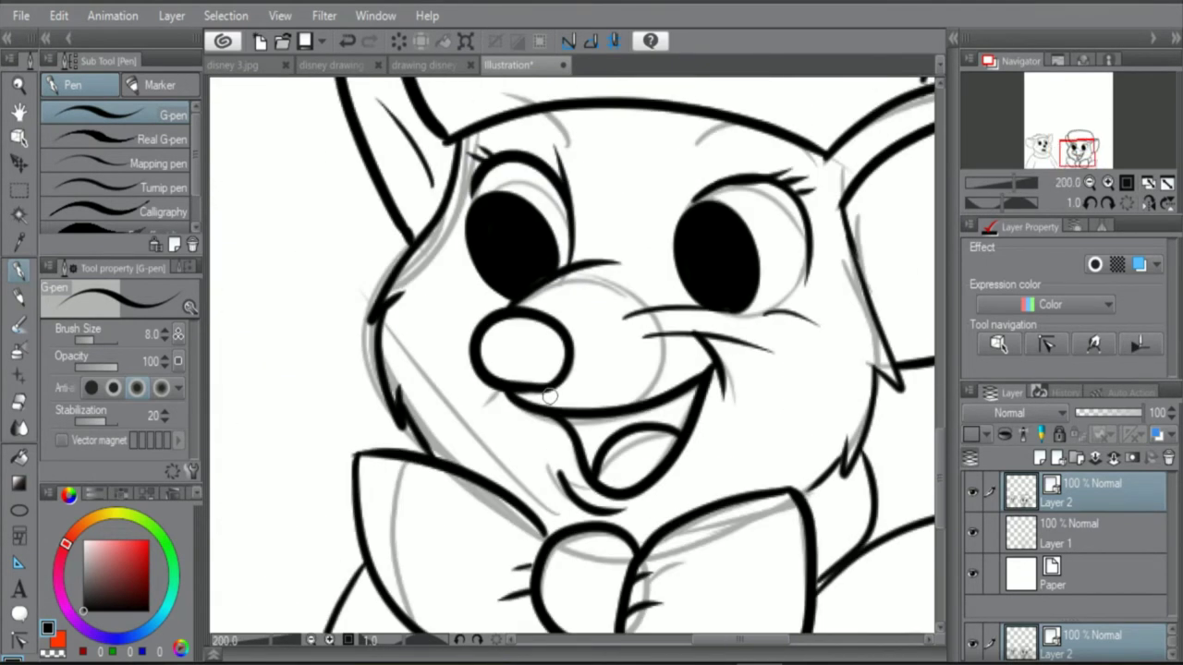
scroll(549, 395, down, 3)
scroll(549, 396, up, 3)
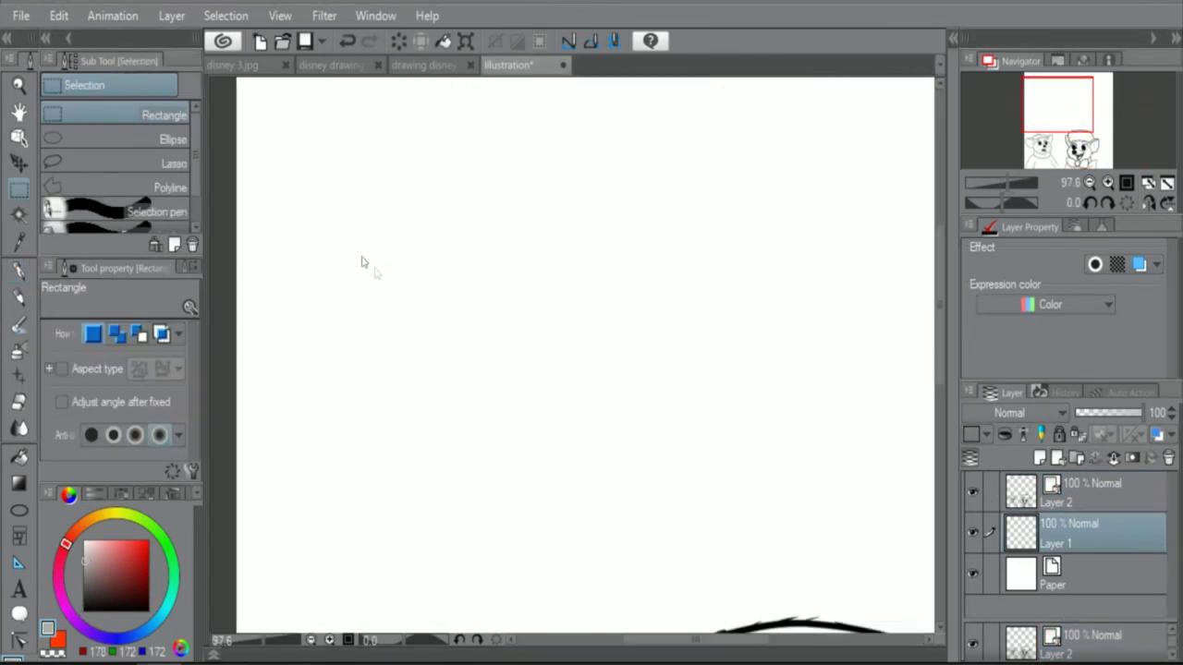
Step: Start a third character in grey G-pen on Layer 1, sketching a slanted oval left eye with an inner outline and a long nose's upper edge
drag(352, 207, 400, 251)
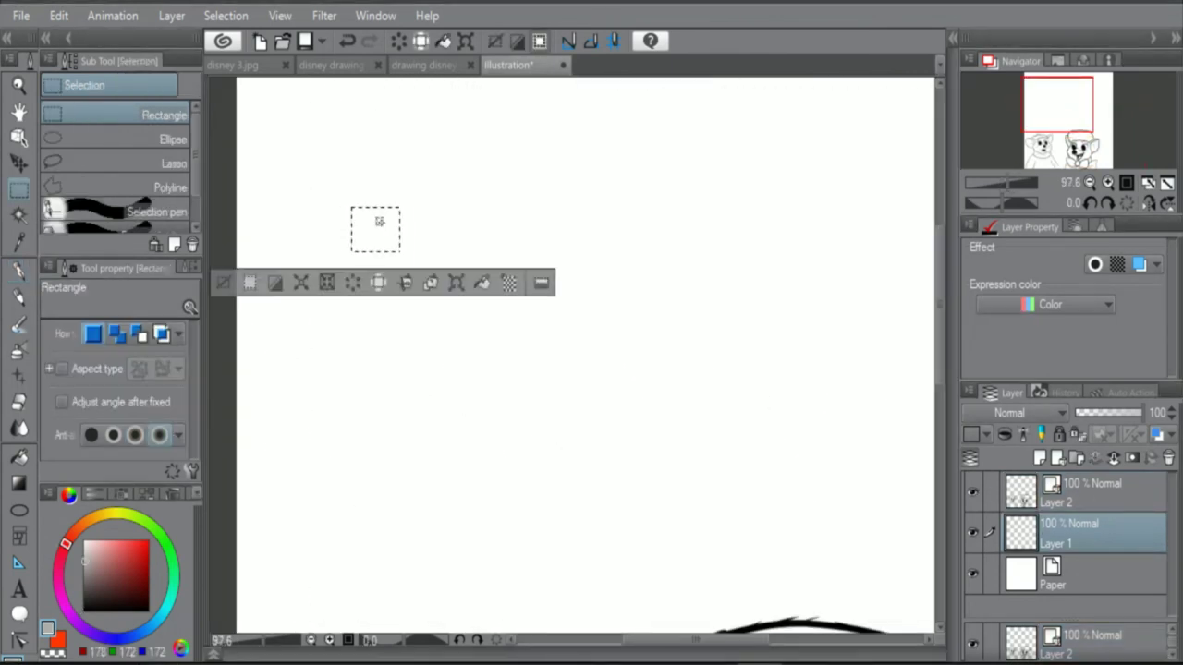
click(227, 284)
click(19, 269)
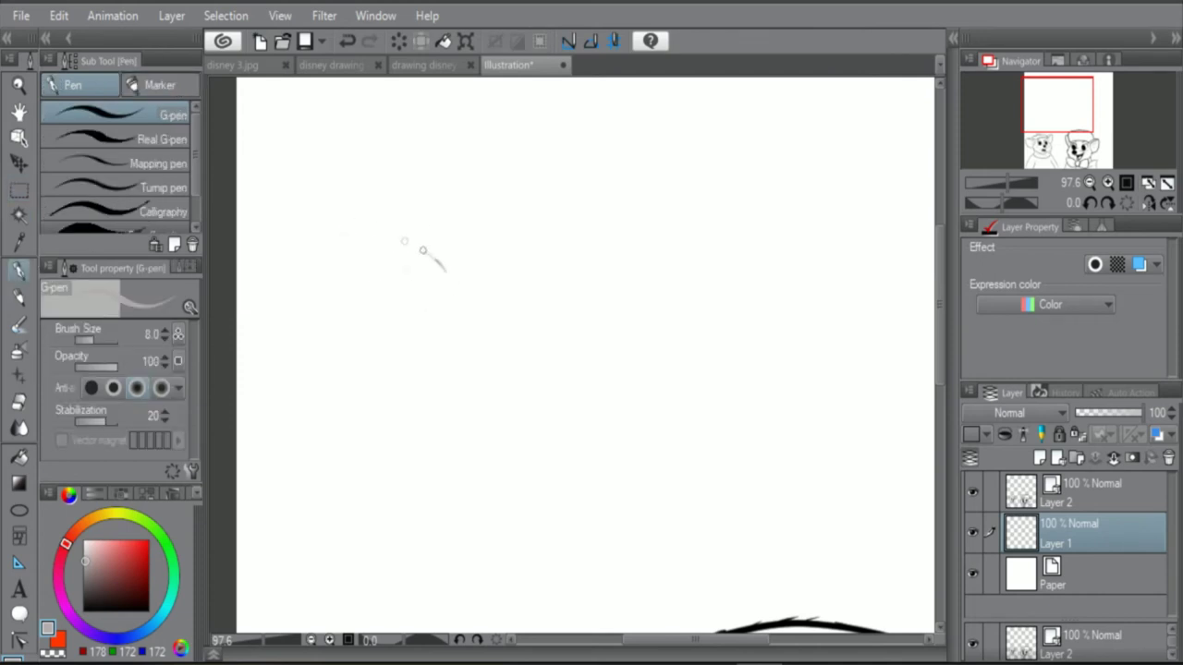
mouse_move(423, 250)
mouse_down()
mouse_move(361, 288)
mouse_move(457, 272)
mouse_move(390, 234)
mouse_up()
key(ctrl+z)
mouse_move(455, 305)
mouse_down()
mouse_move(415, 323)
mouse_move(460, 334)
mouse_move(481, 319)
mouse_move(660, 470)
mouse_move(550, 447)
mouse_up()
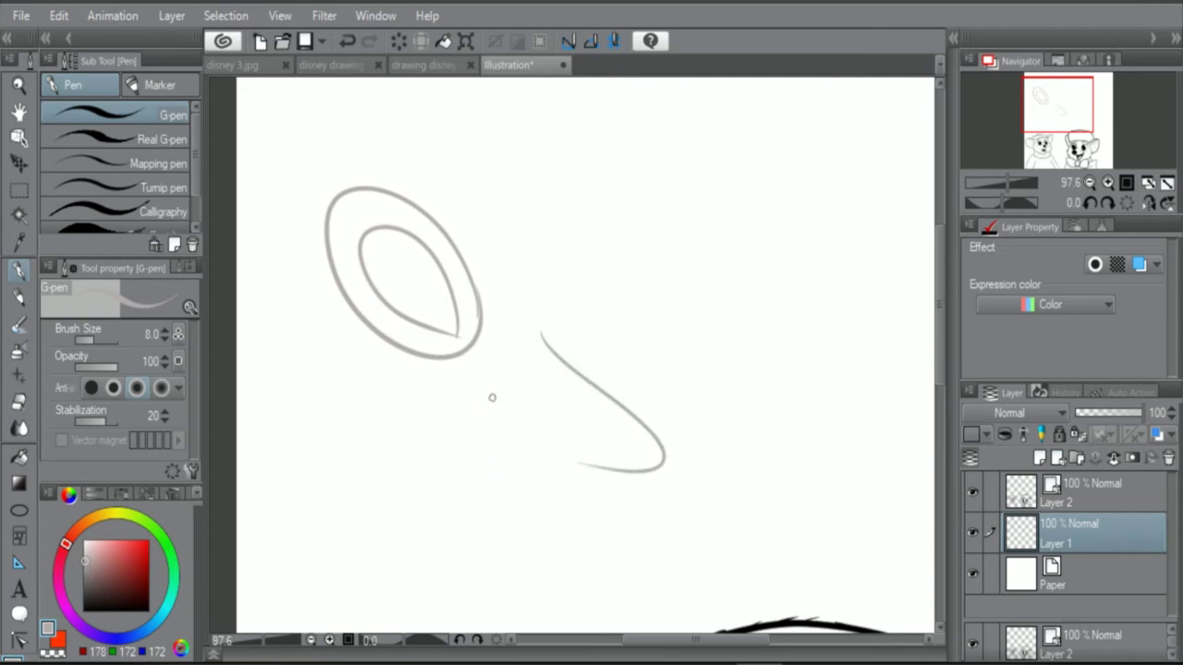
drag(489, 467, 545, 439)
key(ctrl+z)
mouse_move(495, 386)
mouse_down()
mouse_move(476, 455)
mouse_move(567, 445)
mouse_up()
mouse_move(554, 453)
mouse_down()
mouse_move(607, 471)
mouse_move(634, 412)
mouse_up()
key(ctrl+z)
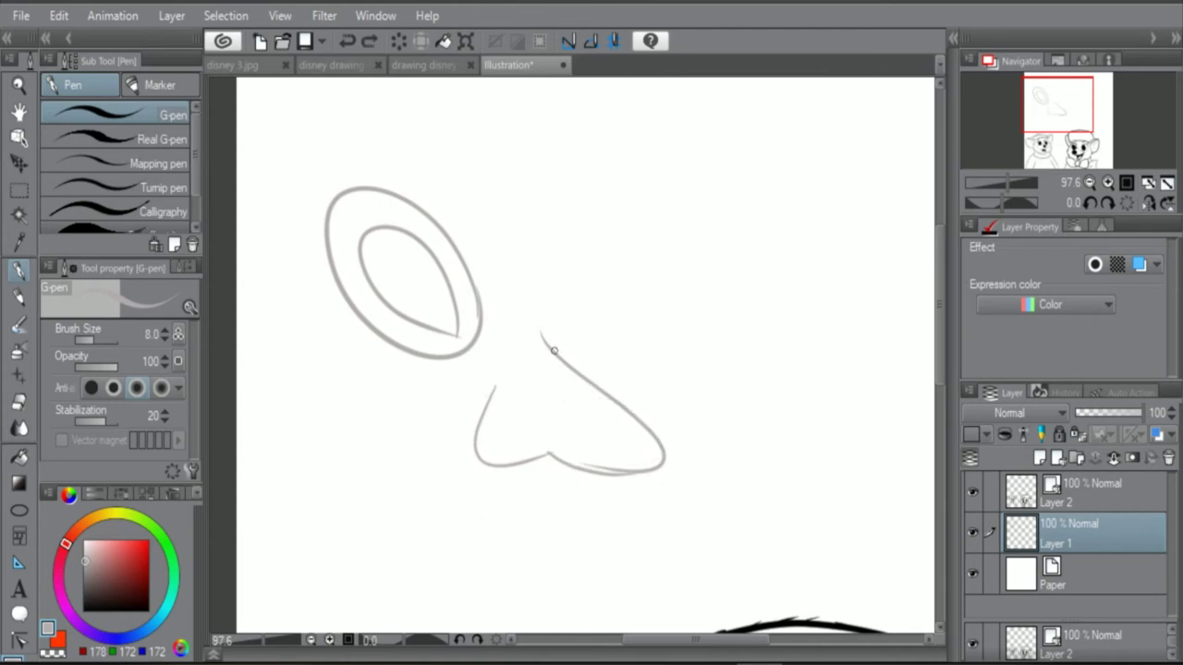
mouse_move(542, 319)
mouse_down()
mouse_move(670, 456)
mouse_move(549, 454)
mouse_move(621, 477)
mouse_move(641, 422)
mouse_move(548, 310)
mouse_up()
key(ctrl+z)
key(ctrl+z)
key(ctrl+z)
key(ctrl+z)
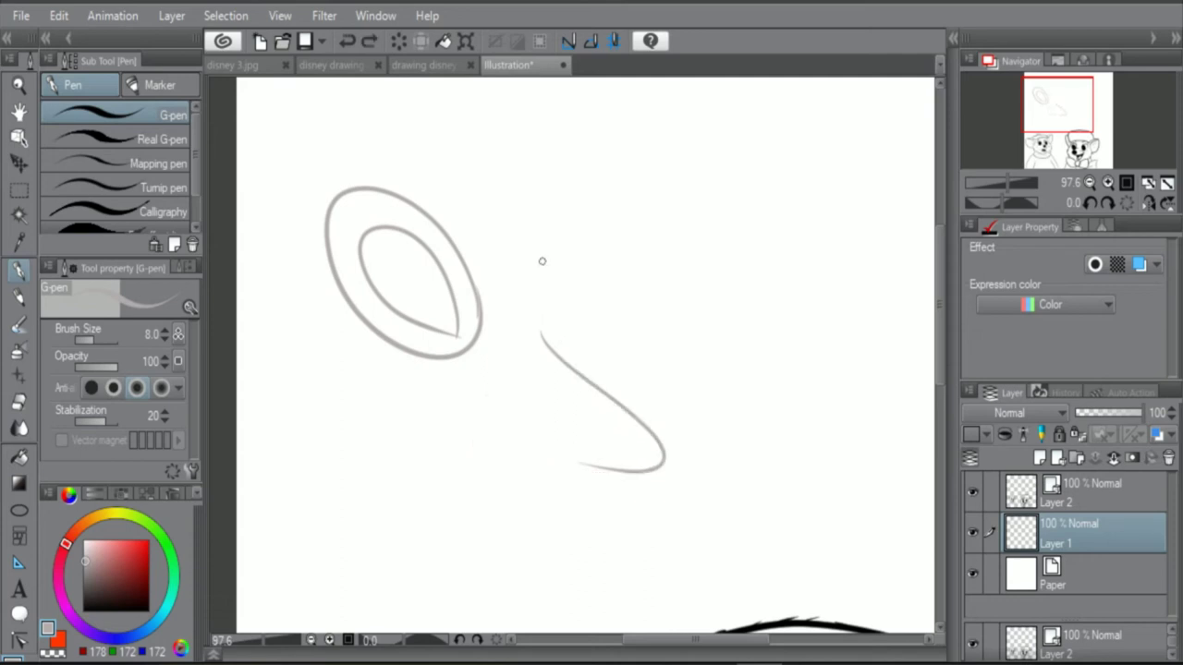
Step: Sketch the nose's rounded left side and wavy underside, and a slanted straight line rising from the top of the bridge
mouse_move(498, 392)
mouse_down()
mouse_move(542, 456)
mouse_move(593, 466)
mouse_up()
scroll(548, 261, up, 2)
drag(536, 354, 625, 165)
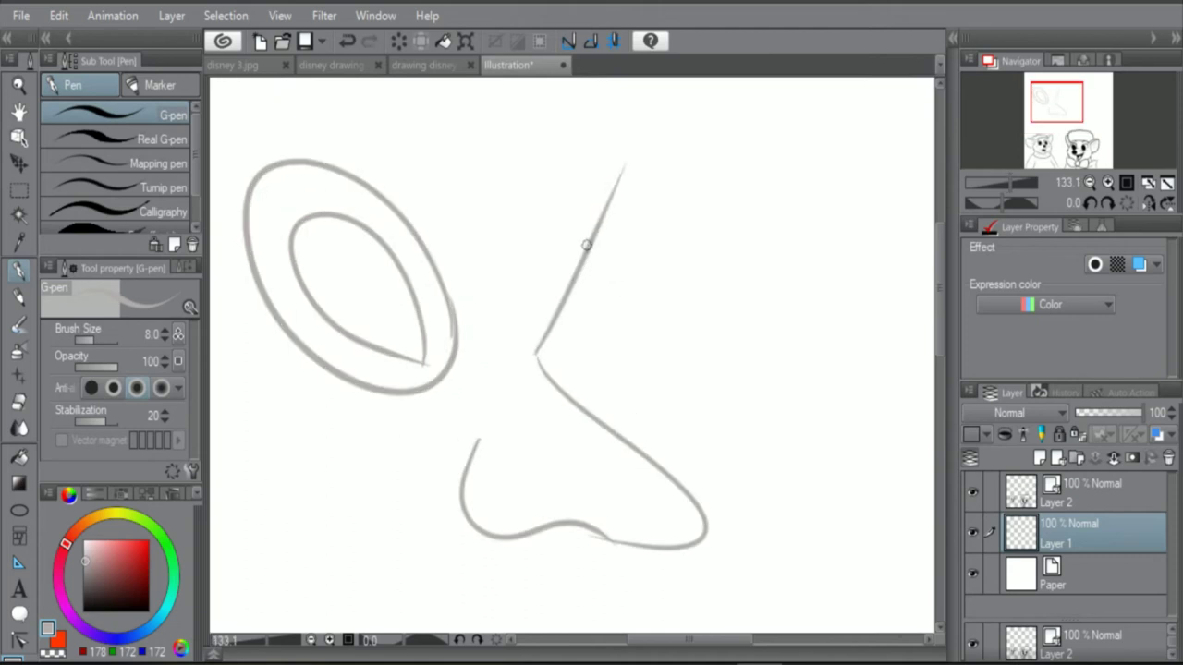
mouse_move(592, 224)
mouse_down()
mouse_move(659, 225)
mouse_move(586, 353)
mouse_move(549, 343)
mouse_up()
key(ctrl+plus)
key(ctrl+z)
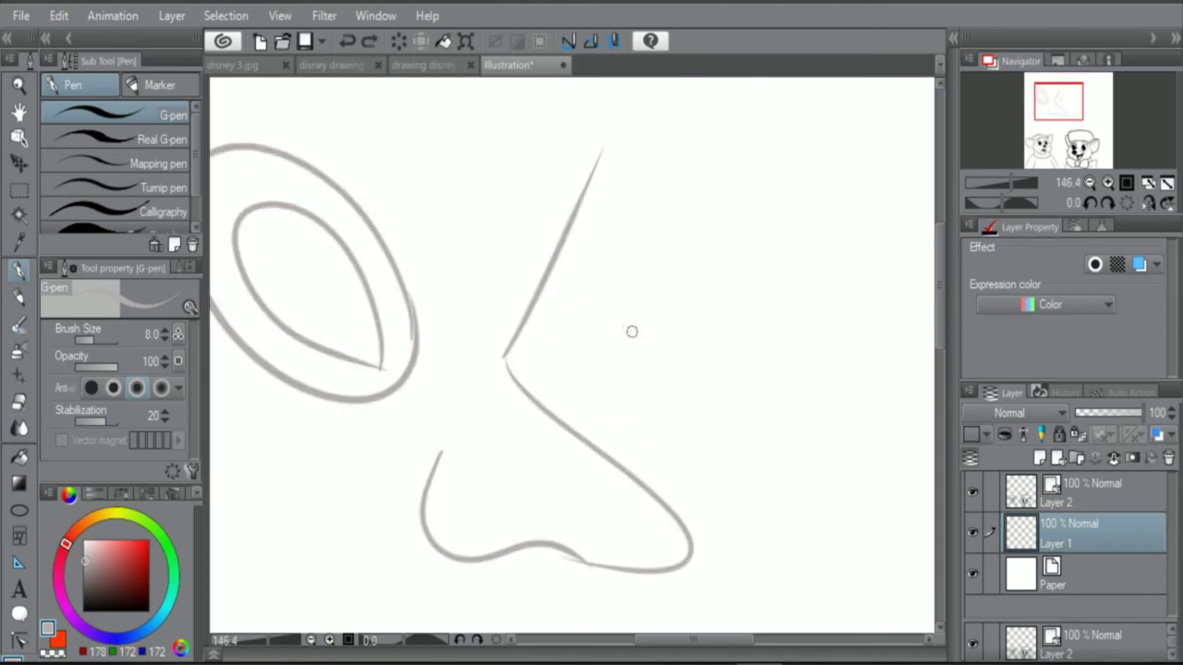
scroll(631, 331, up, 1)
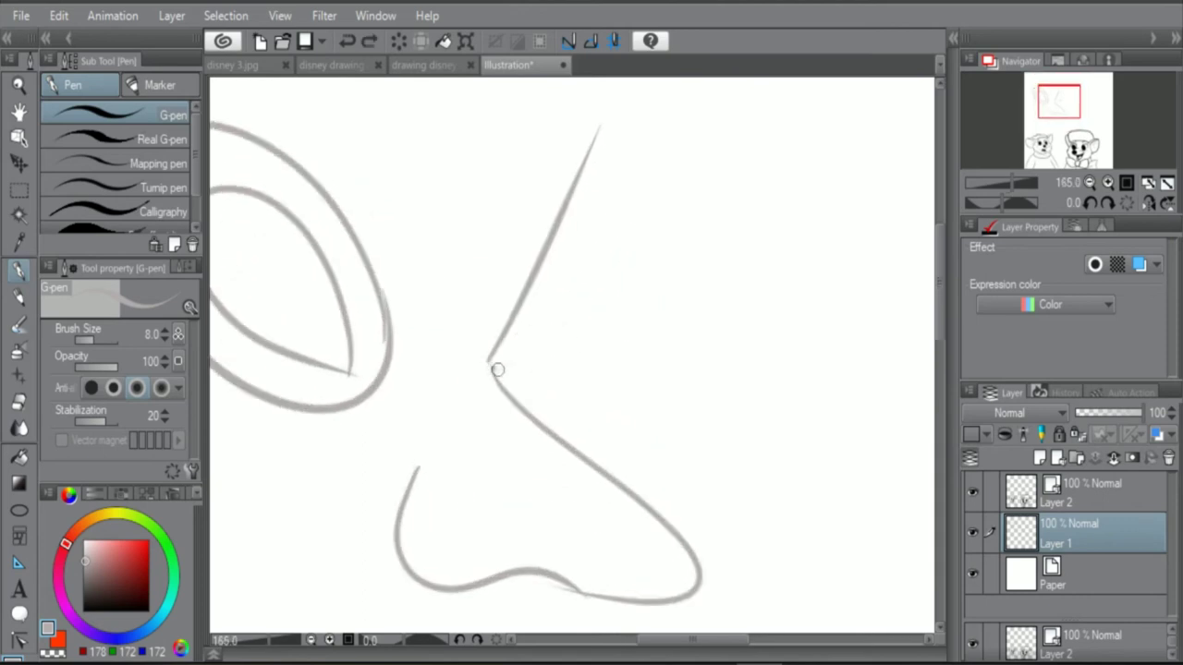
mouse_move(498, 369)
mouse_down()
mouse_move(691, 282)
mouse_move(553, 196)
mouse_up()
scroll(576, 271, down, 2)
key(ctrl+z)
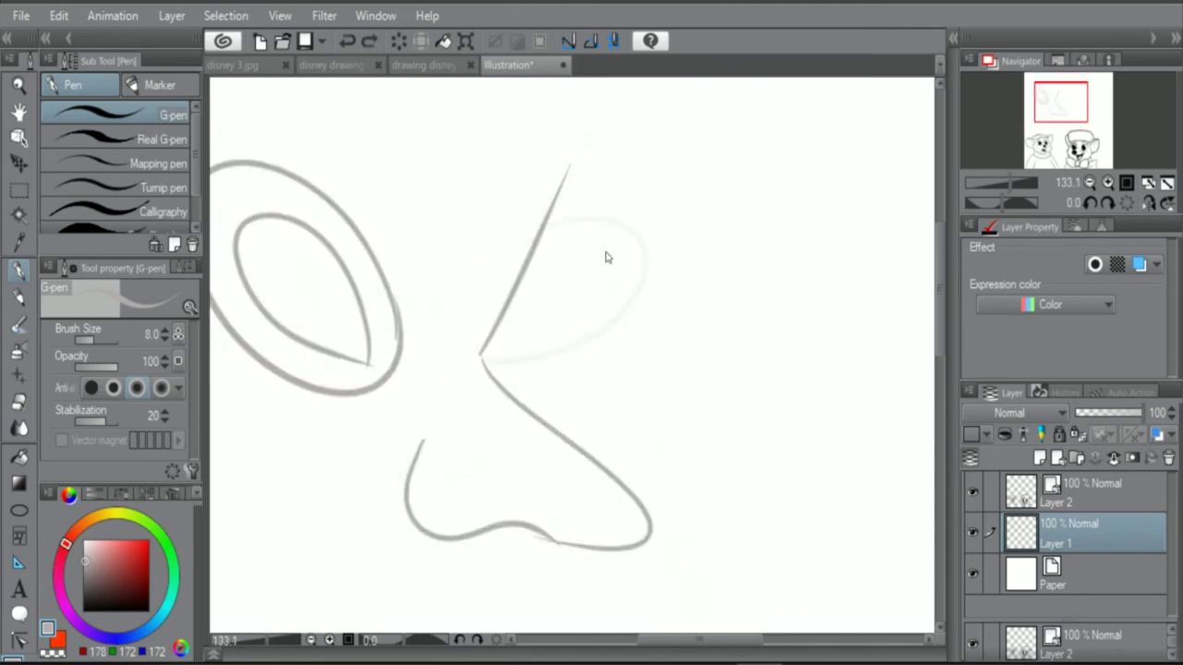
Step: Sketch the right eye as an inner arc and a larger outer arc against the slanted line above the nose
scroll(605, 258, up, 2)
mouse_move(458, 379)
mouse_down()
mouse_move(558, 354)
mouse_move(507, 232)
mouse_up()
scroll(545, 266, down, 4)
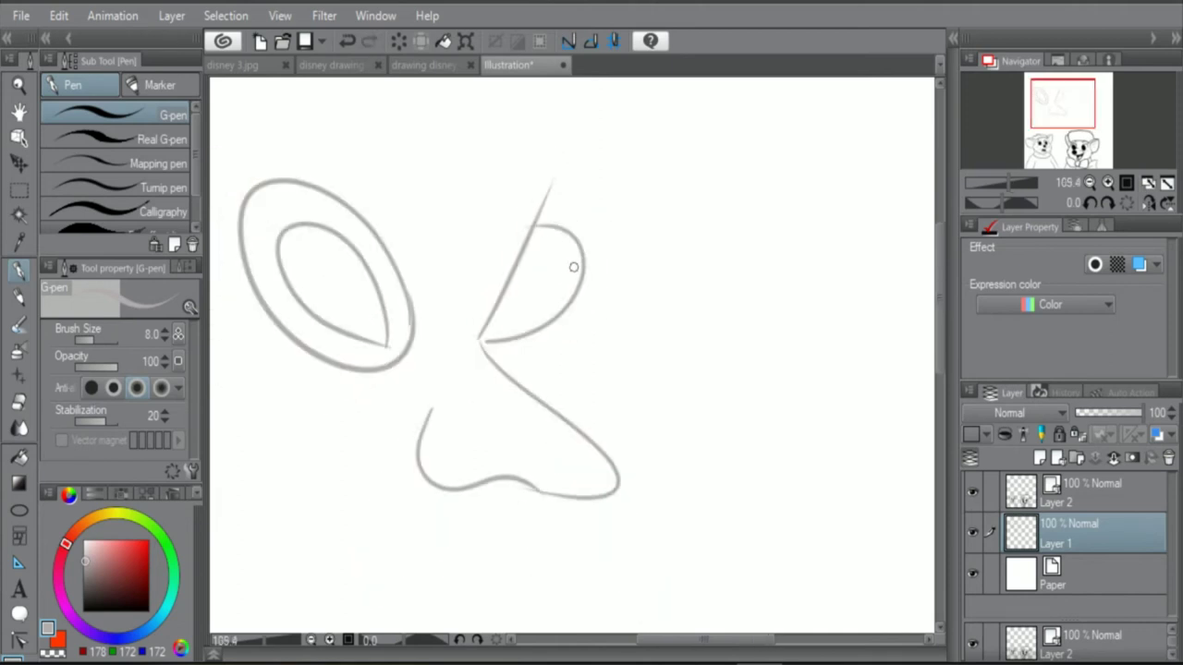
scroll(573, 267, up, 4)
mouse_move(539, 190)
mouse_down()
mouse_move(657, 276)
mouse_move(453, 441)
mouse_up()
scroll(457, 448, down, 5)
scroll(461, 460, up, 2)
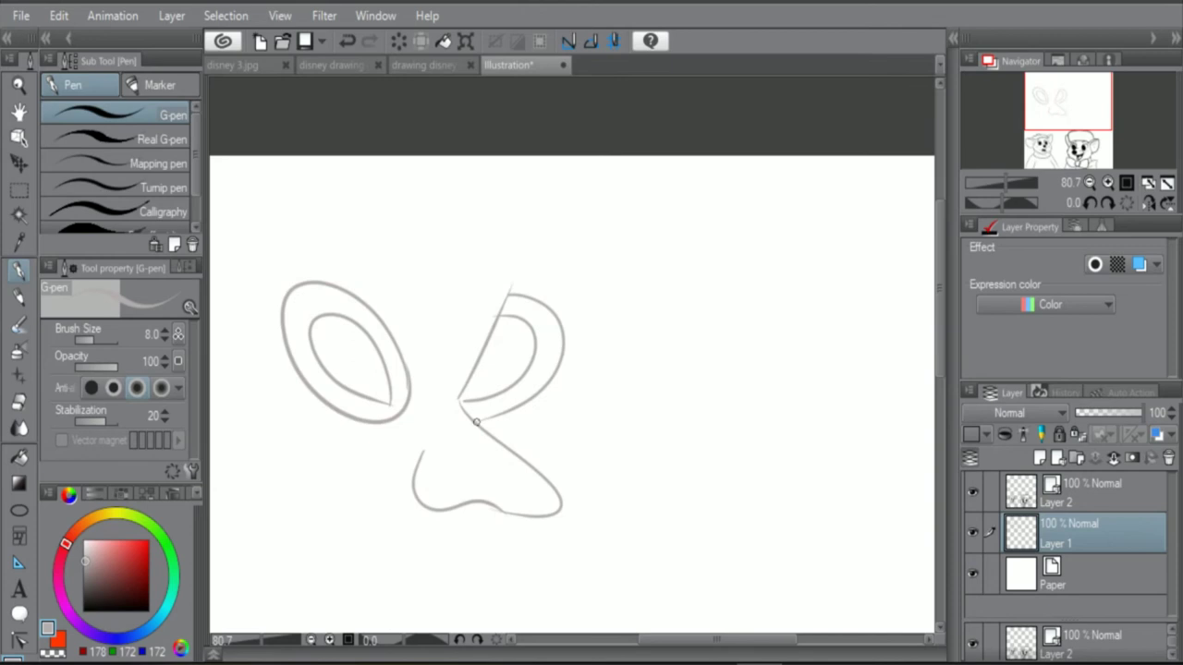
Step: Sketch a round pupil inside each eye, slanted brow lines above both eyes and short creases on the nose
scroll(417, 479, up, 3)
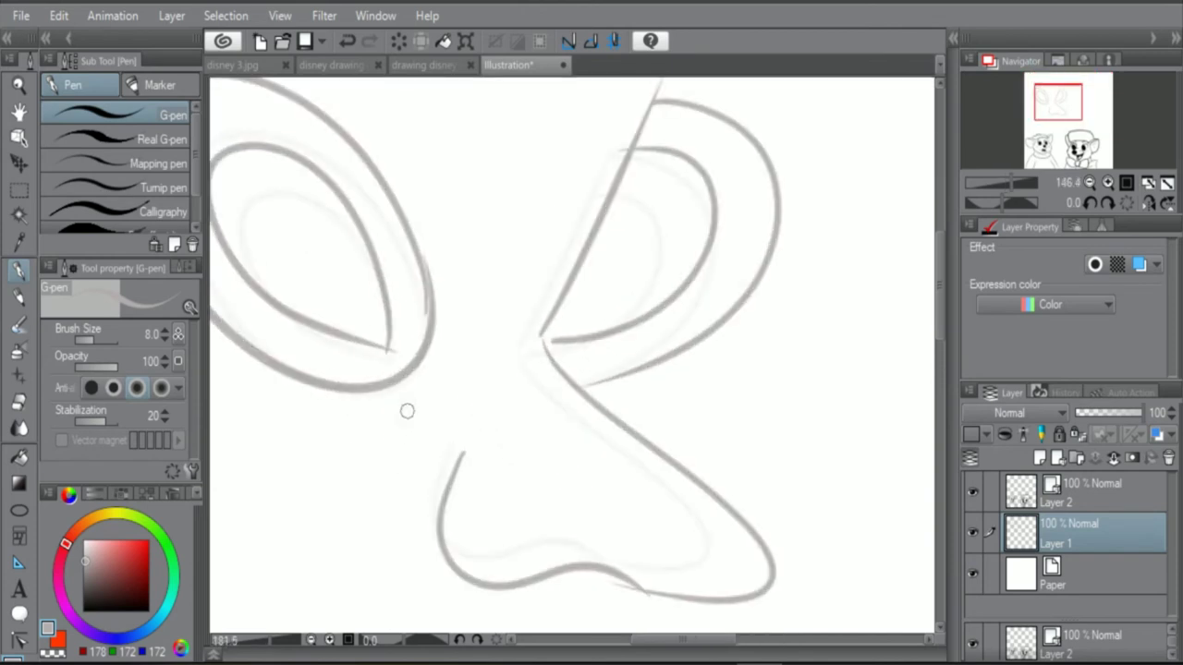
scroll(406, 410, down, 6)
scroll(434, 398, up, 4)
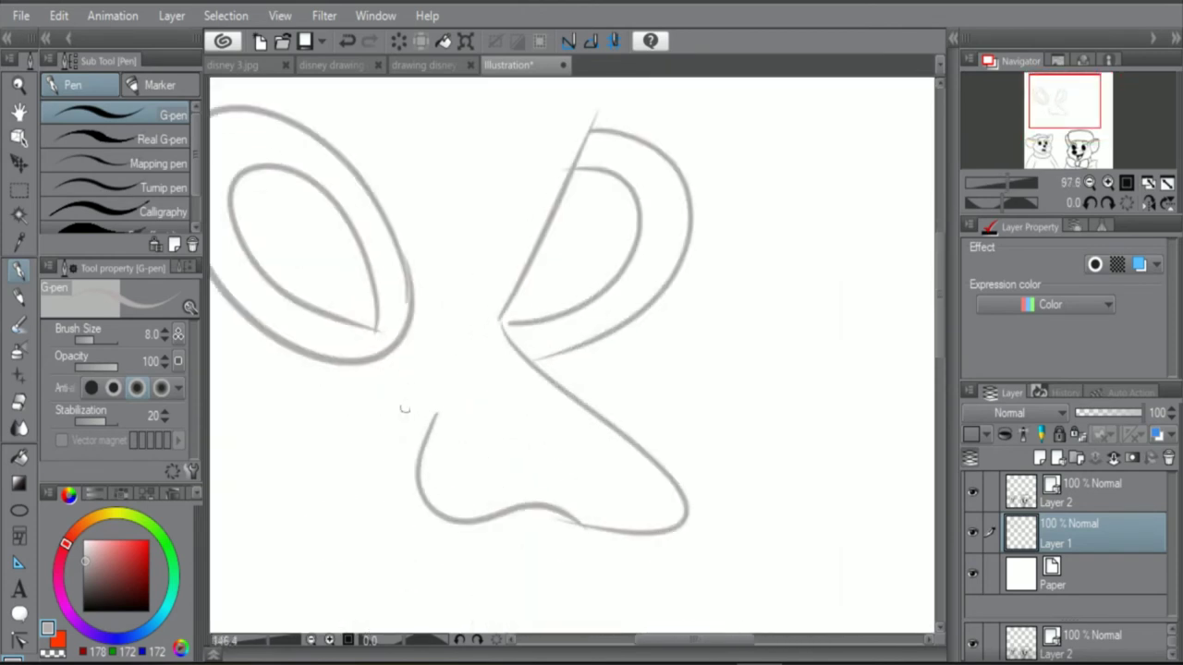
scroll(434, 398, down, 3)
Step: Select the whole eyes-and-nose sketch, scale it down to 62% and move it slightly upward, leaving nothing selected
key(m)
mouse_move(276, 88)
mouse_down()
mouse_move(623, 392)
mouse_move(646, 440)
mouse_up()
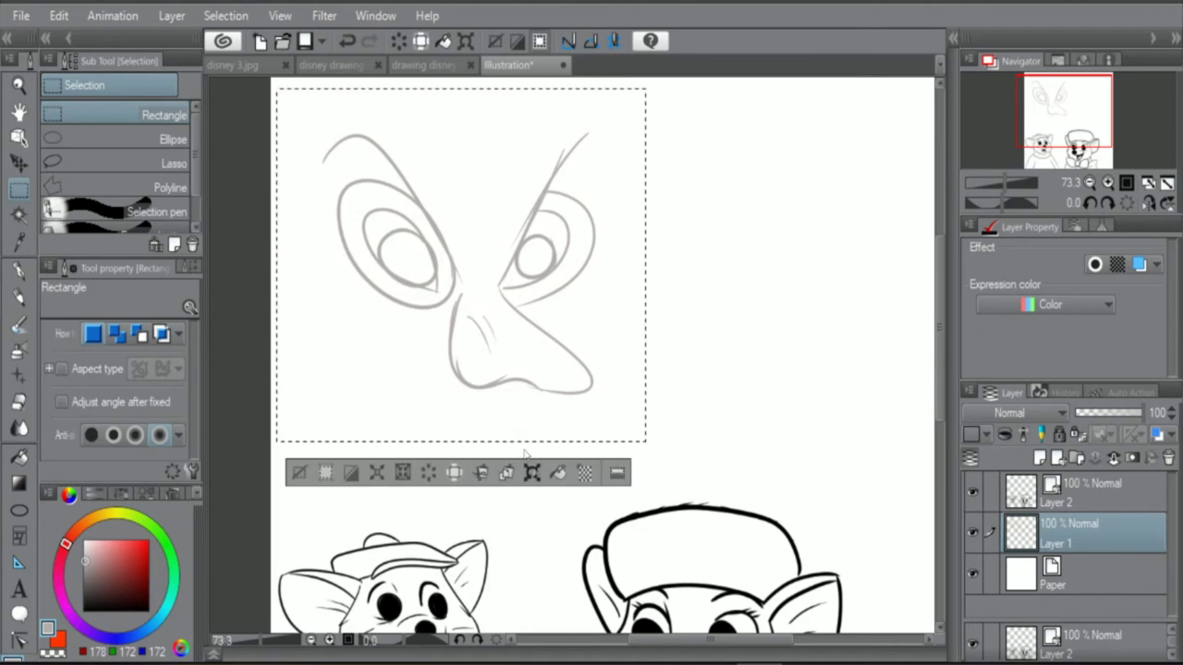
key(ctrl+t)
mouse_move(278, 90)
mouse_down()
mouse_move(406, 230)
mouse_move(422, 219)
mouse_move(427, 234)
mouse_up()
mouse_move(479, 331)
mouse_down()
mouse_move(494, 306)
mouse_move(480, 303)
mouse_up()
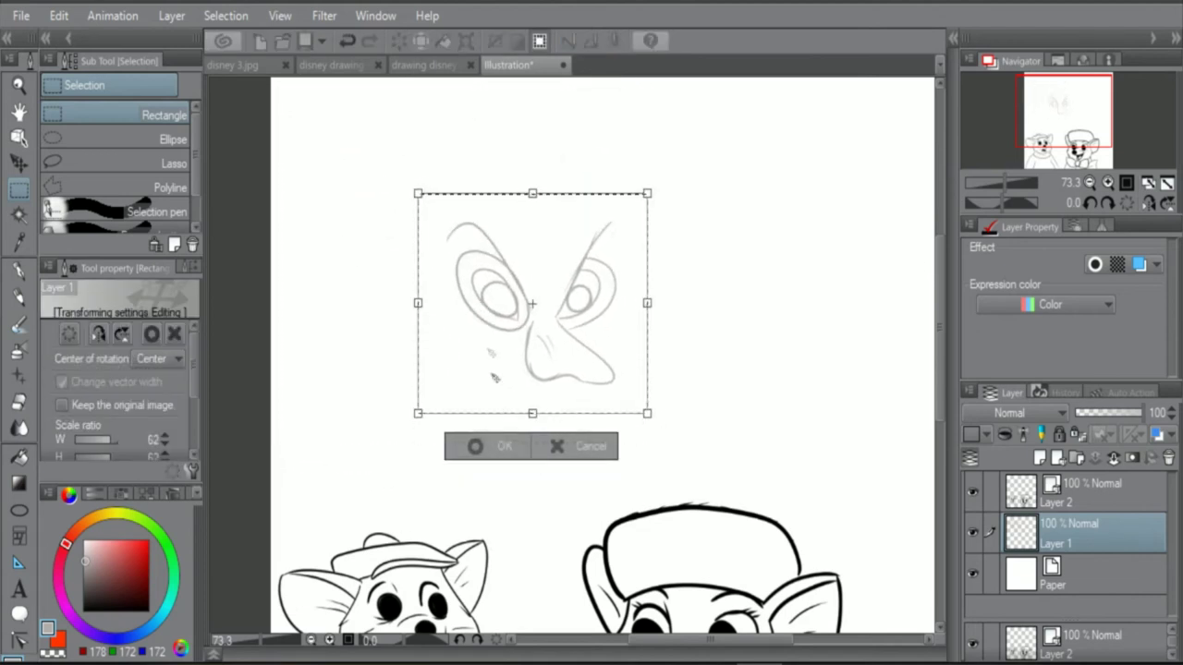
click(491, 446)
click(374, 442)
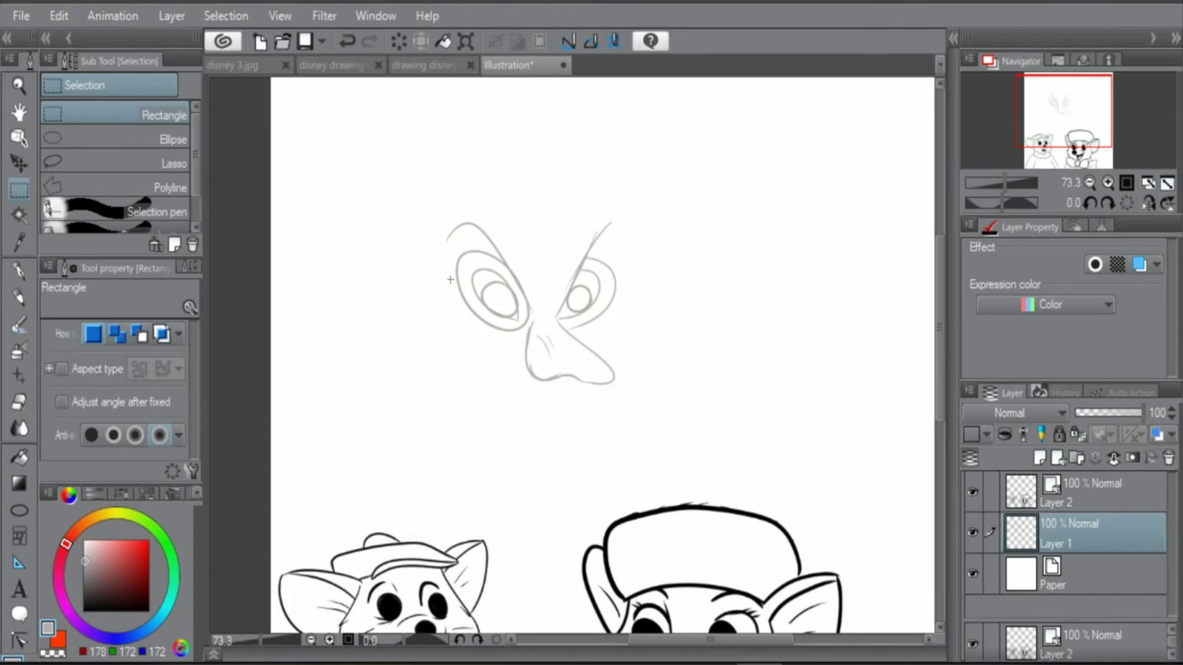
Step: Sketch the face's right contour with the G-pen, and a wide grinning mouth with a left cheek crease beneath the nose
click(20, 269)
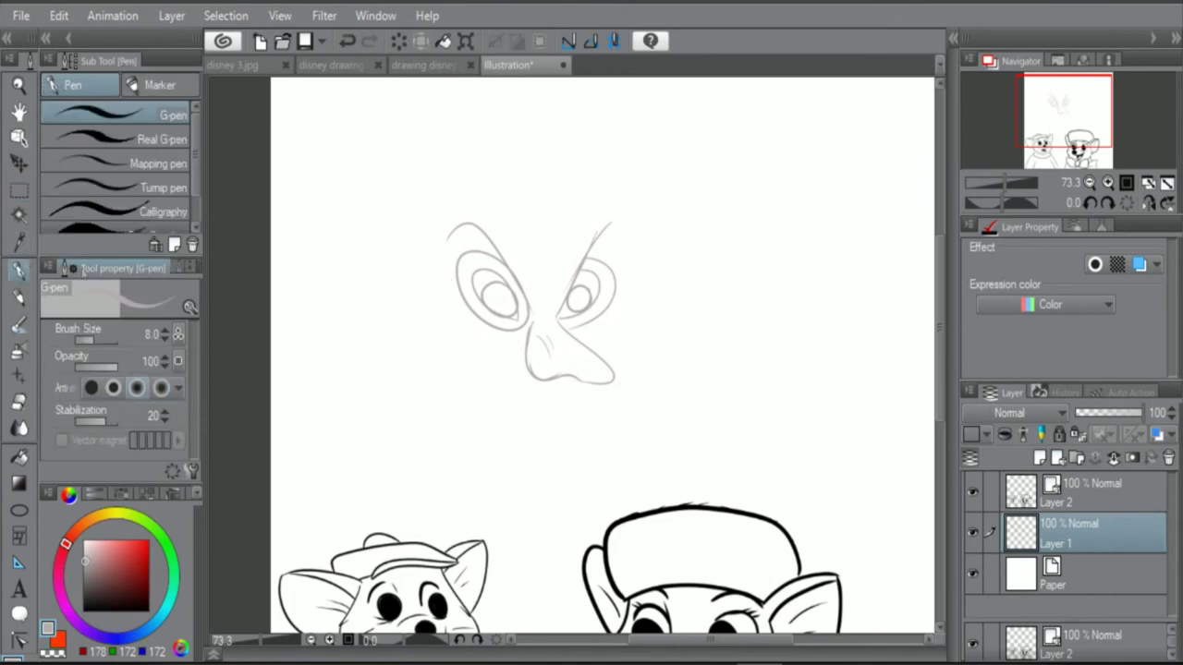
scroll(610, 338, up, 3)
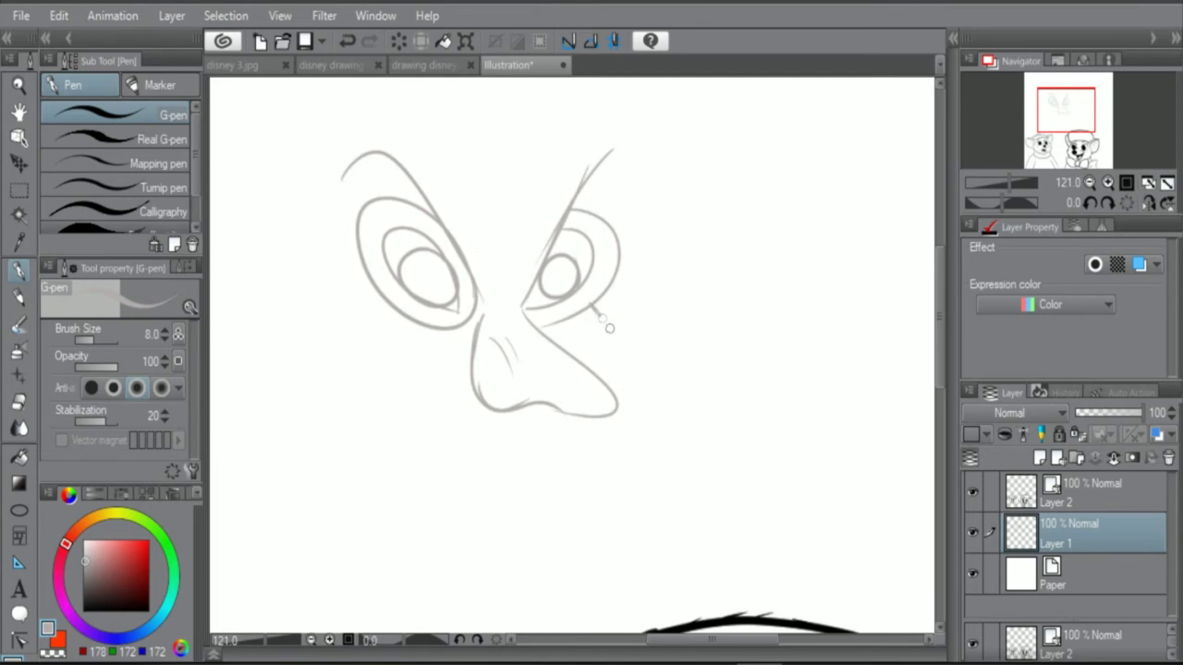
scroll(608, 486, up, 3)
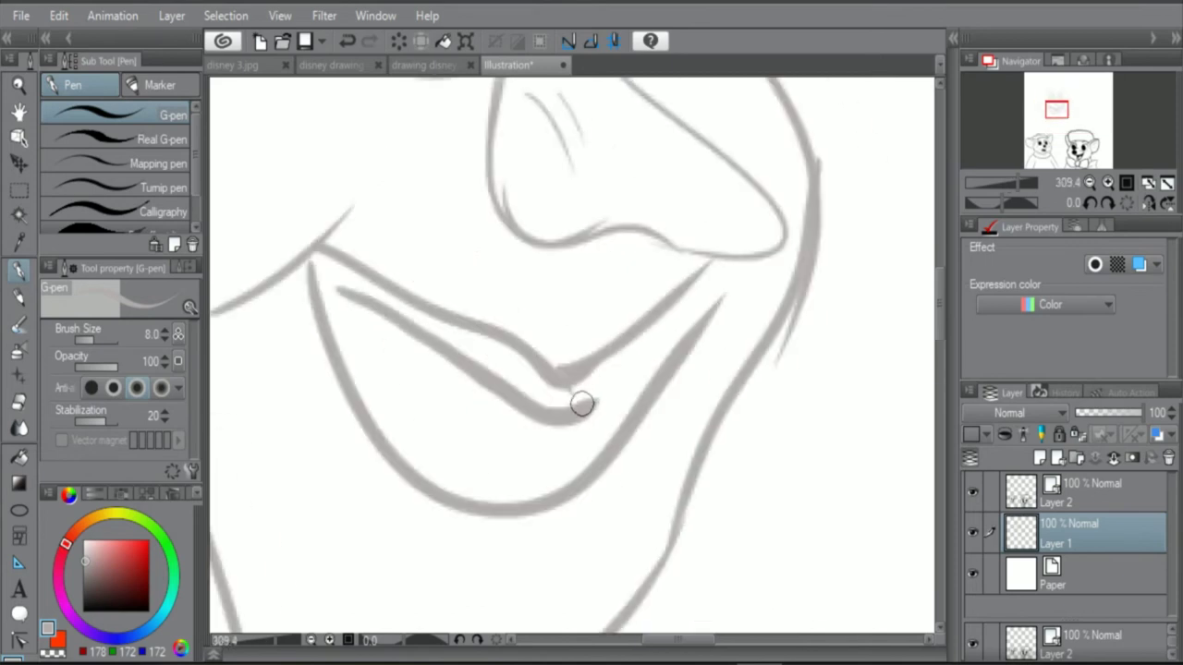
Step: Sketch the right half of the teeth line parallel to the upper lip, closing it at the mouth's right corner
mouse_move(579, 401)
mouse_down()
mouse_move(708, 277)
mouse_move(695, 309)
mouse_up()
scroll(681, 325, up, 2)
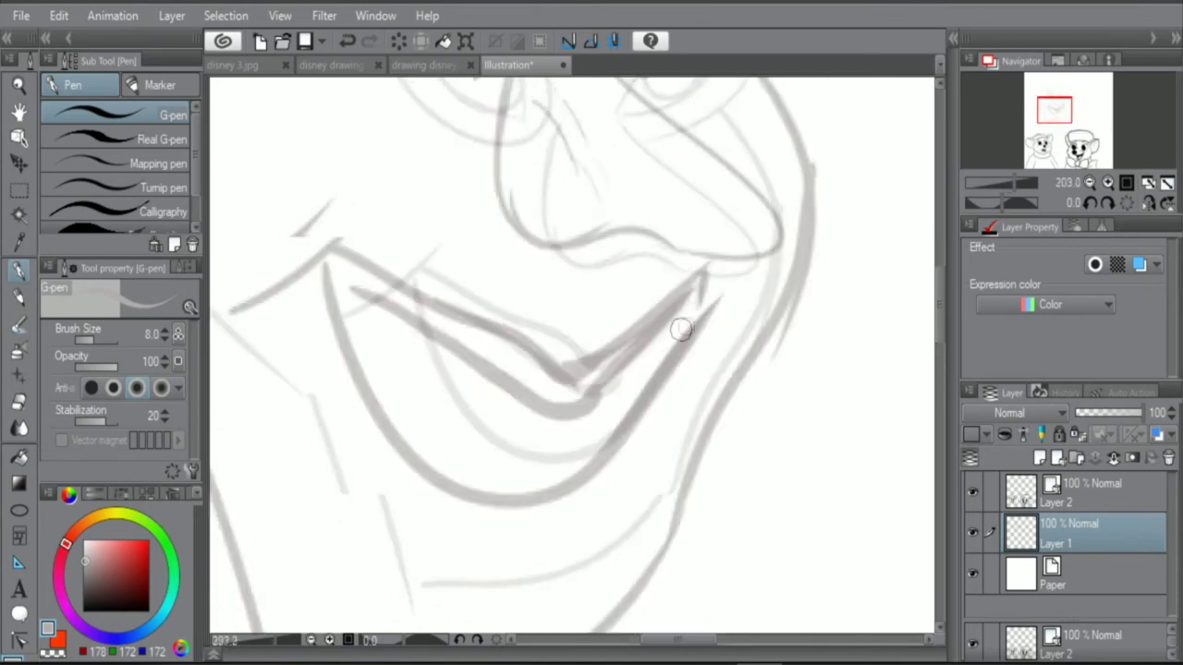
scroll(660, 342, up, 1)
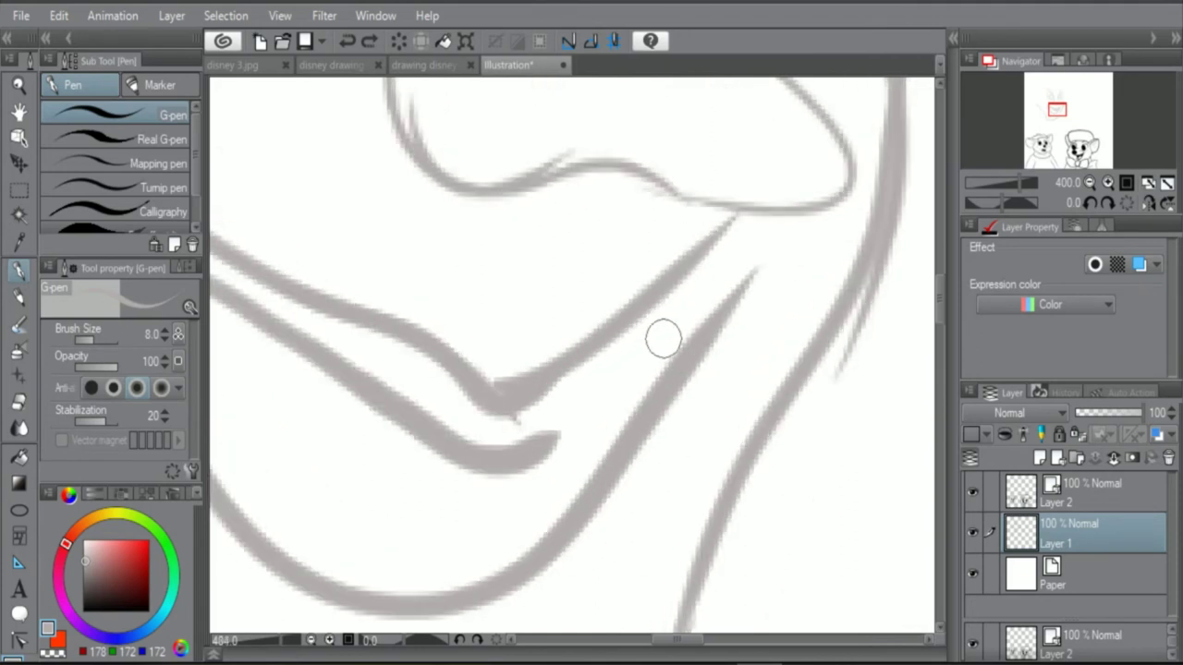
mouse_move(546, 422)
mouse_down()
mouse_move(740, 254)
mouse_move(742, 307)
mouse_up()
scroll(742, 307, down, 1)
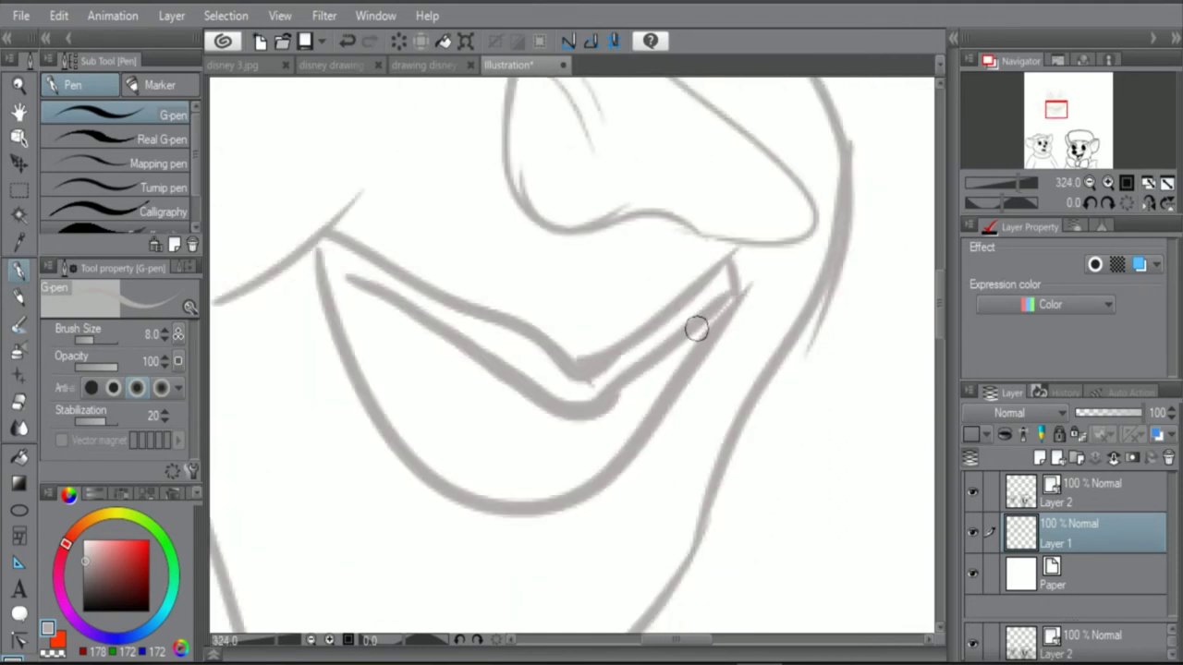
Step: Sketch a curve inside the left side of the grinning mouth, running down from its left corner alongside the lower lip
scroll(330, 243, down, 1)
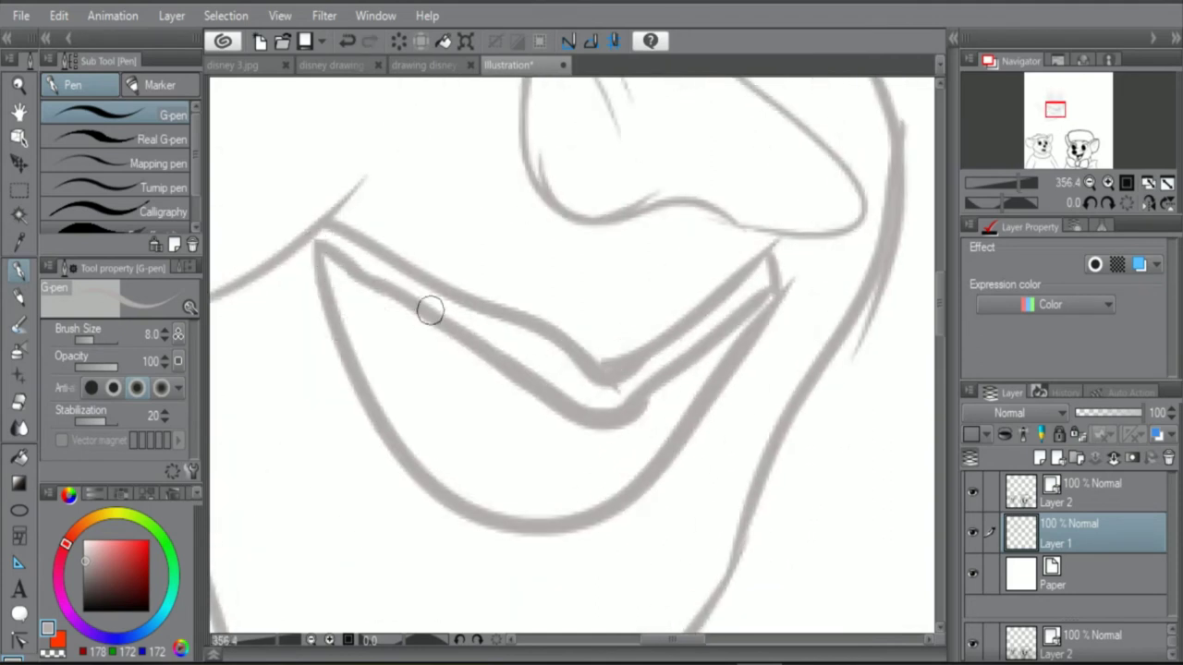
drag(336, 268, 444, 435)
scroll(733, 346, down, 2)
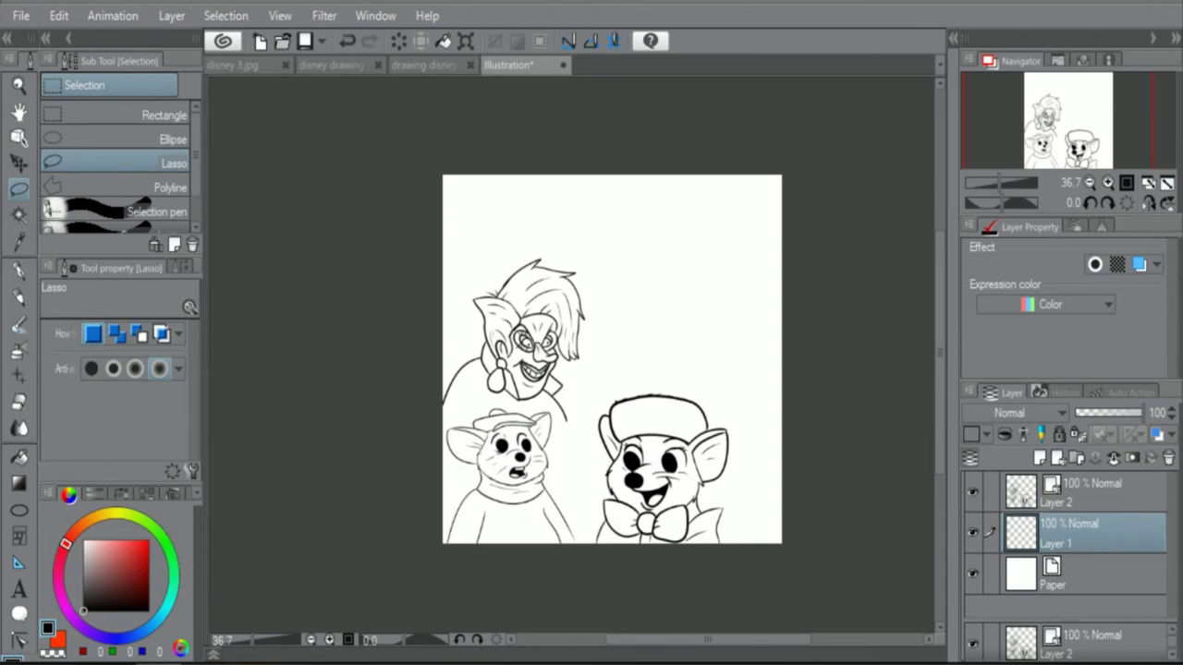
Step: Choose the G-pen with light grey (RGB 181) and sketch a pear-shaped head with a flat top in the empty area beside the inked woman
scroll(626, 282, up, 2)
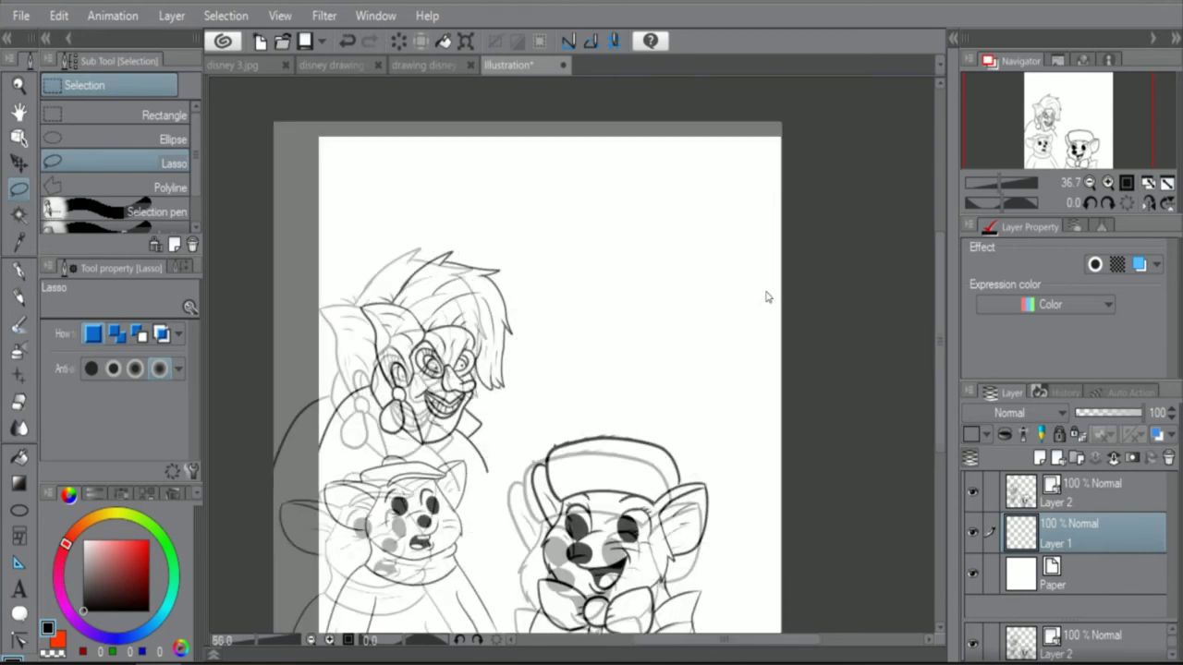
click(18, 269)
click(88, 561)
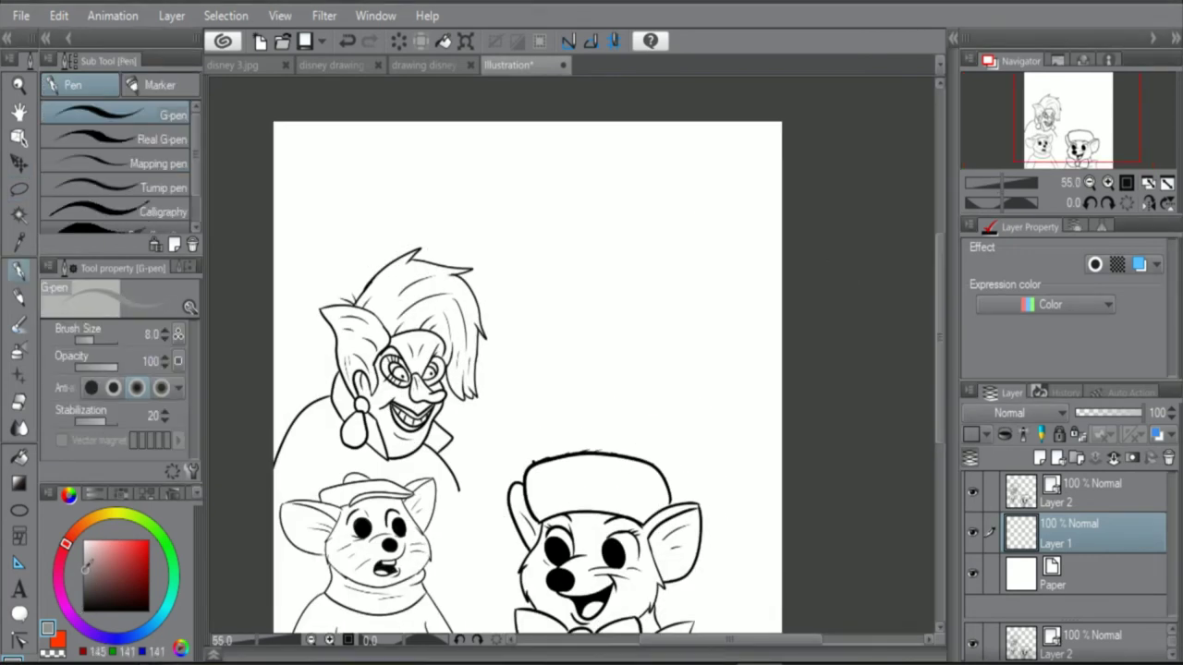
click(82, 564)
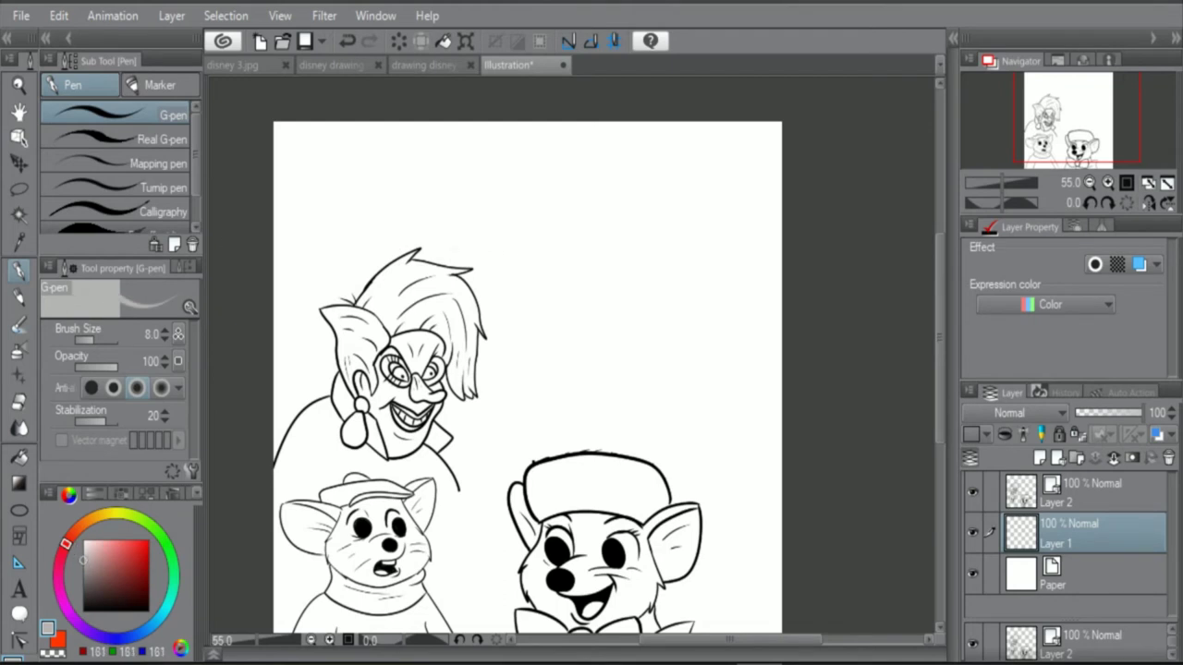
scroll(647, 222, up, 3)
mouse_move(710, 231)
mouse_down()
mouse_move(597, 207)
mouse_move(520, 215)
mouse_move(468, 457)
mouse_move(584, 575)
mouse_move(737, 487)
mouse_move(716, 221)
mouse_up()
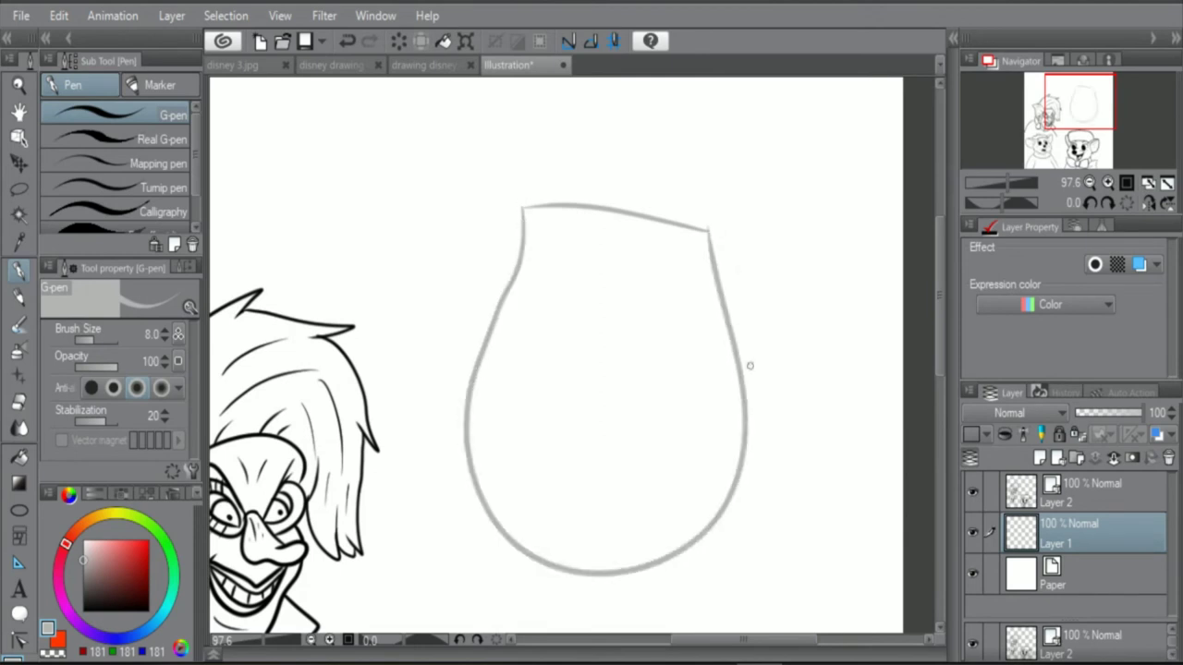
Step: Sketch two round eyes and a long beak's upper contour sweeping out past the head's left side, with a narrow bridge between the eyes
scroll(579, 289, up, 1)
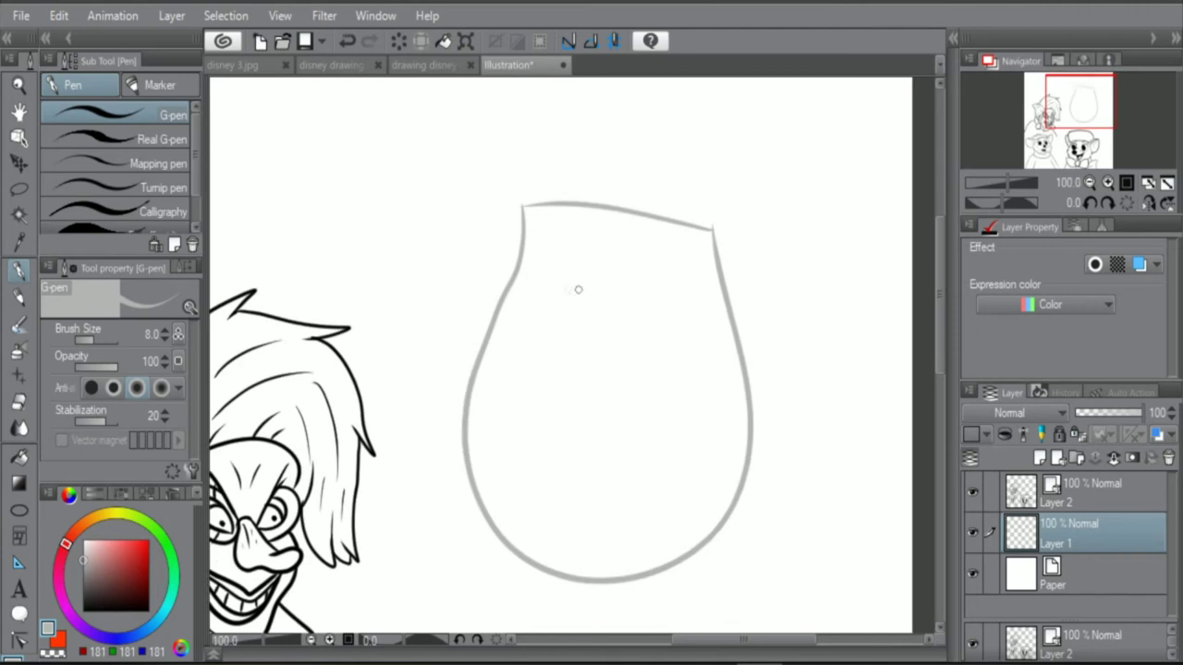
scroll(589, 302, up, 1)
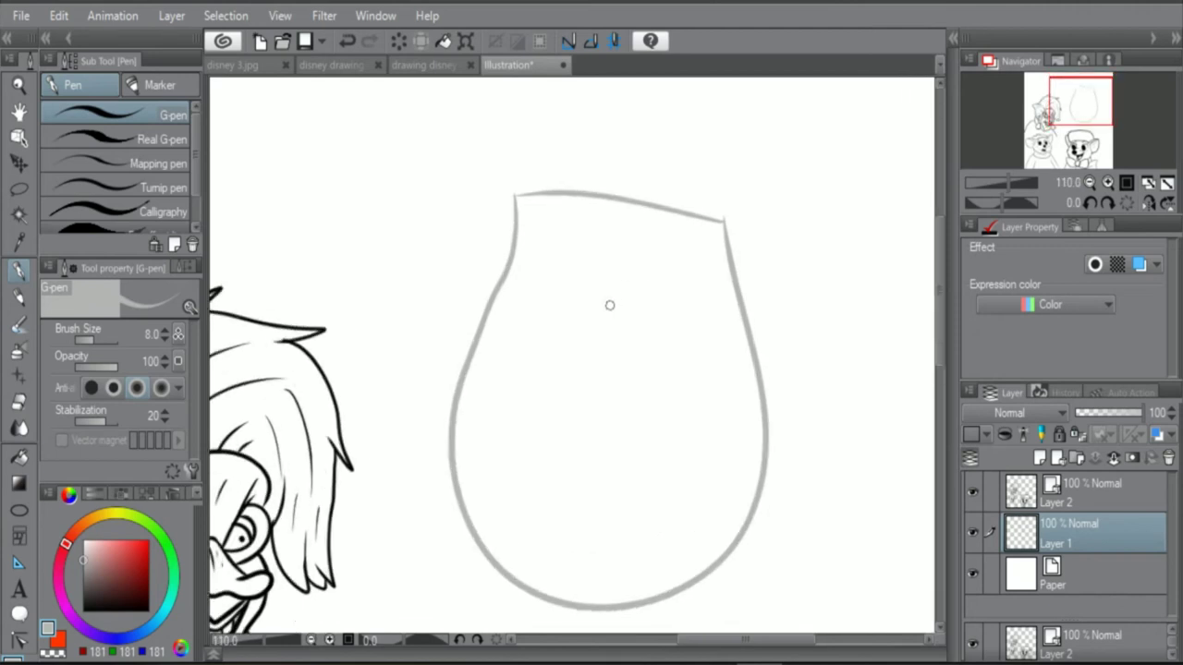
mouse_move(585, 245)
mouse_down()
mouse_move(562, 317)
mouse_move(290, 388)
mouse_move(309, 509)
mouse_up()
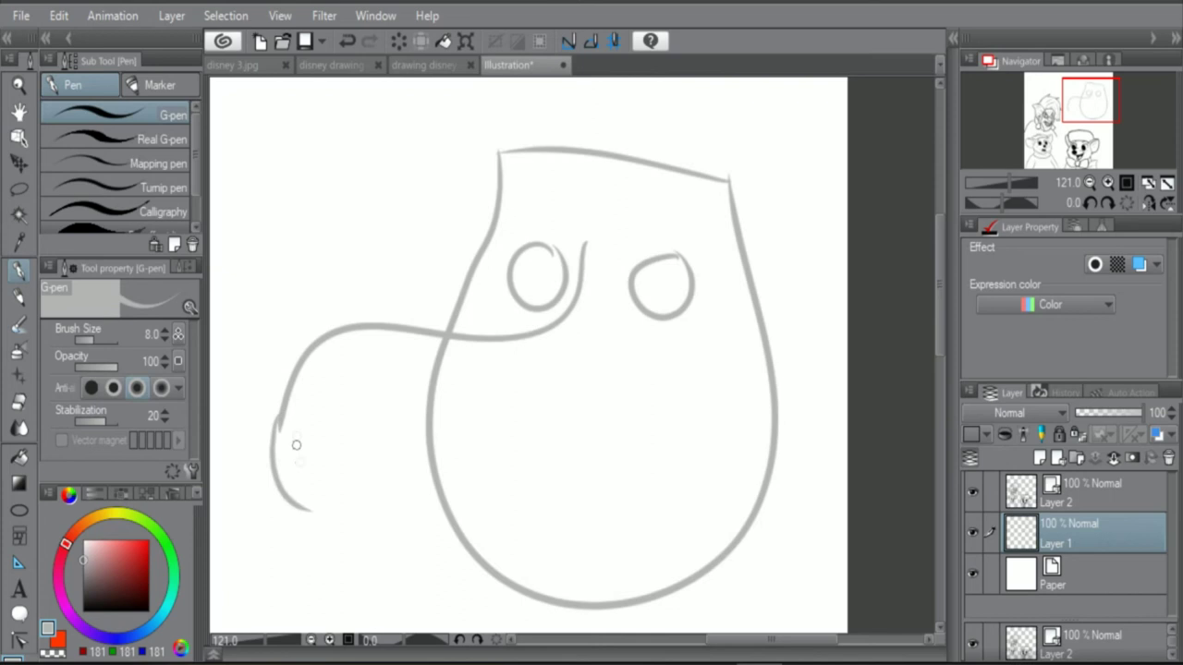
mouse_move(290, 409)
mouse_down()
mouse_move(298, 488)
mouse_move(317, 504)
mouse_up()
scroll(583, 435, up, 5)
mouse_move(612, 113)
mouse_down()
mouse_move(665, 249)
mouse_move(723, 337)
mouse_up()
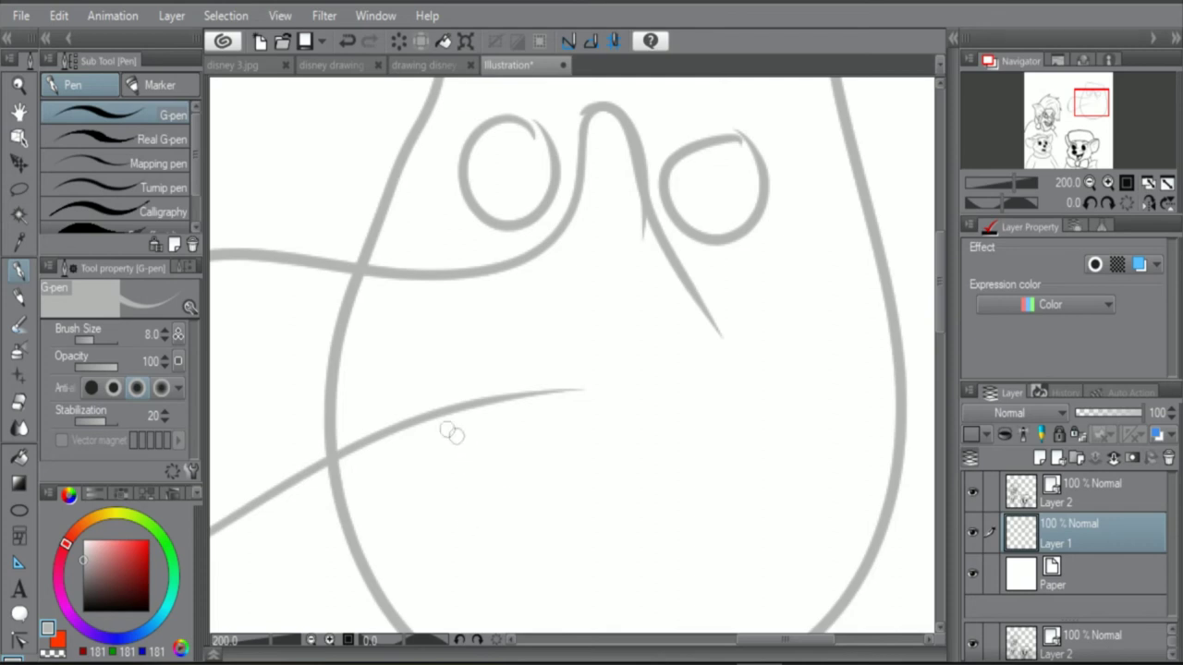
Step: Sketch the pointed lower beak beneath the upper one, curving back up to the cheek, and add lines inside the open mouth
drag(509, 398, 434, 519)
scroll(487, 481, down, 4)
scroll(472, 476, up, 4)
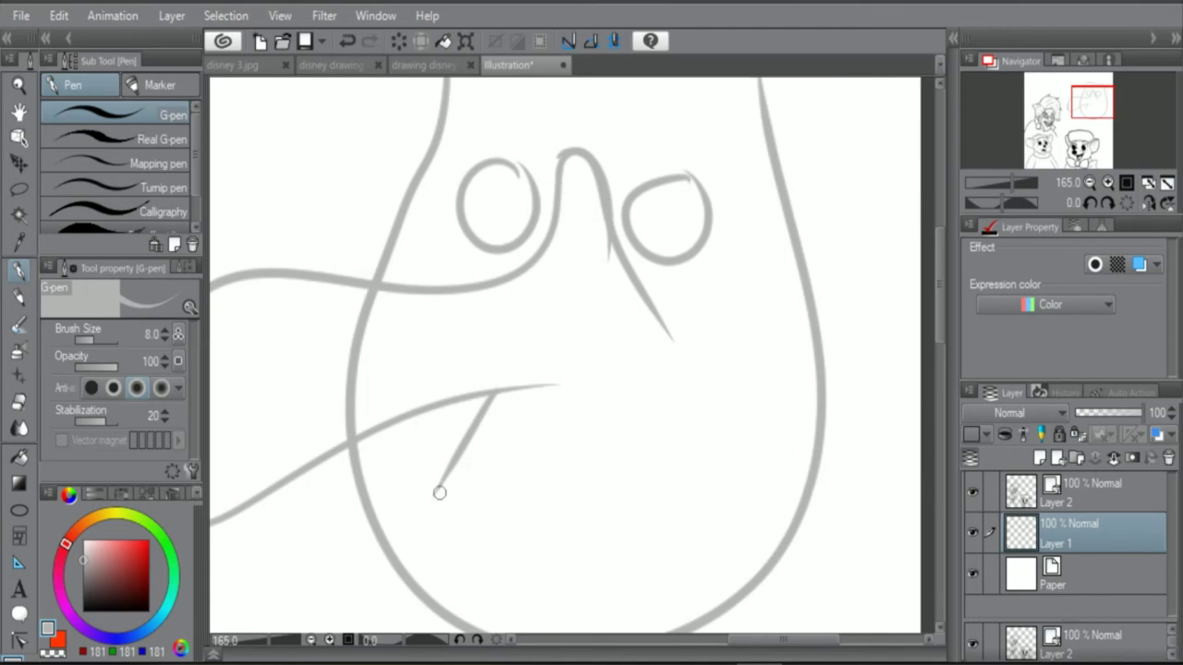
drag(439, 492, 552, 459)
drag(522, 496, 669, 329)
scroll(623, 417, down, 2)
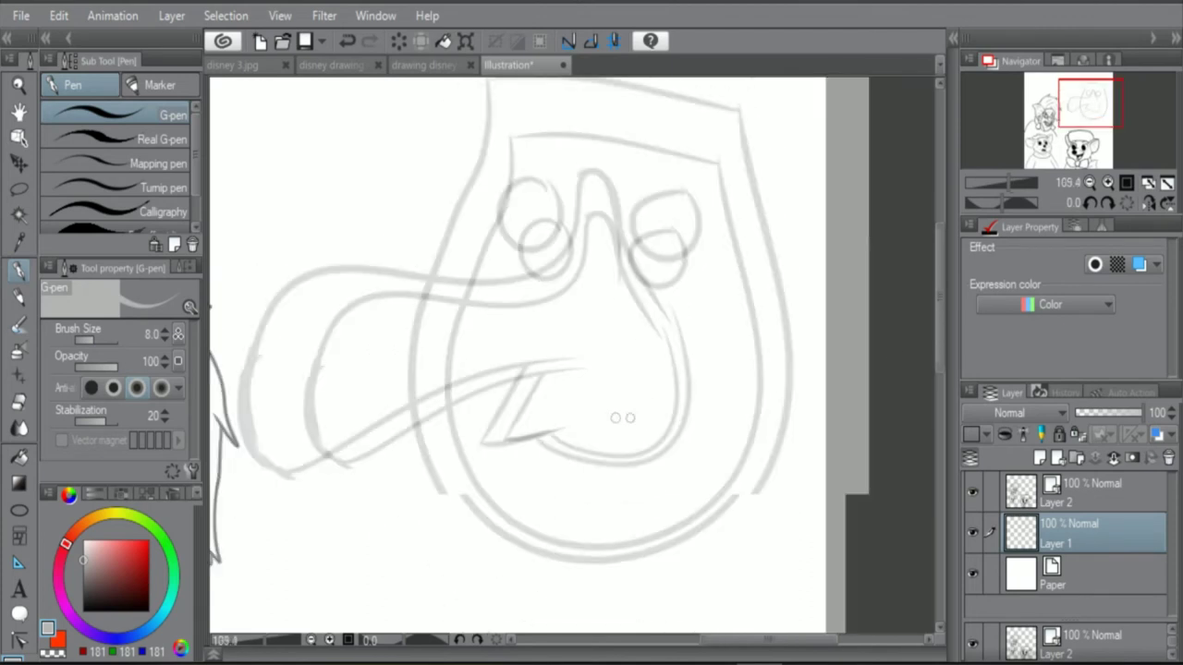
scroll(571, 415, up, 2)
scroll(691, 217, down, 5)
scroll(689, 215, up, 4)
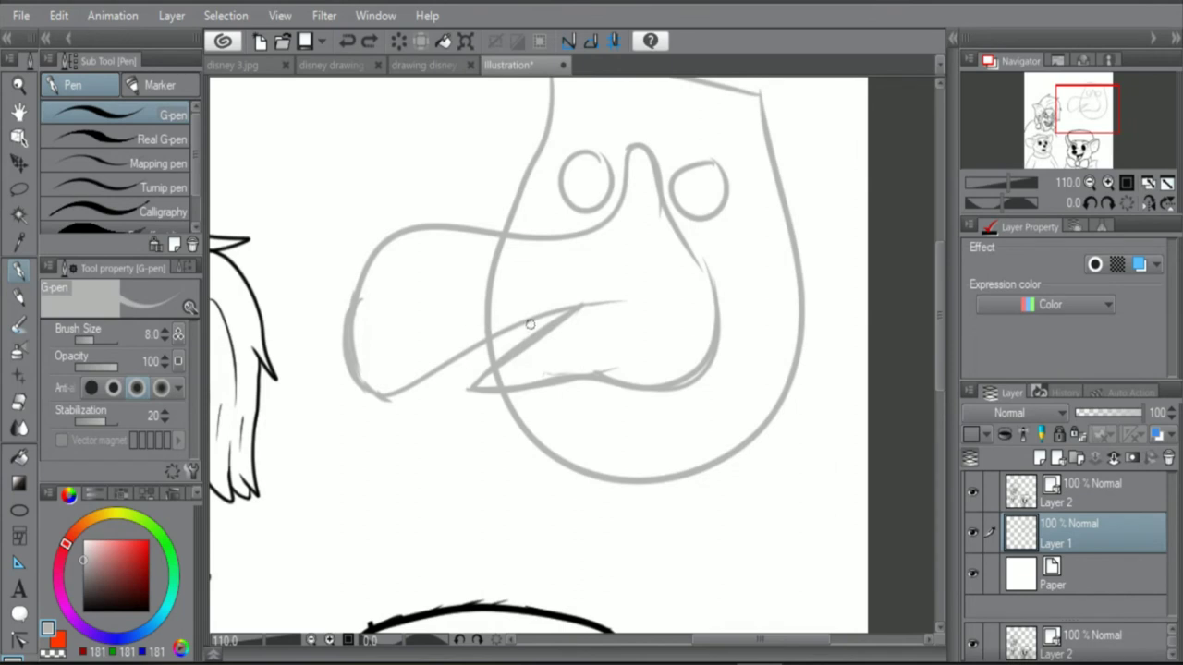
mouse_move(529, 324)
mouse_down()
mouse_move(452, 414)
mouse_move(647, 371)
mouse_up()
scroll(832, 144, down, 2)
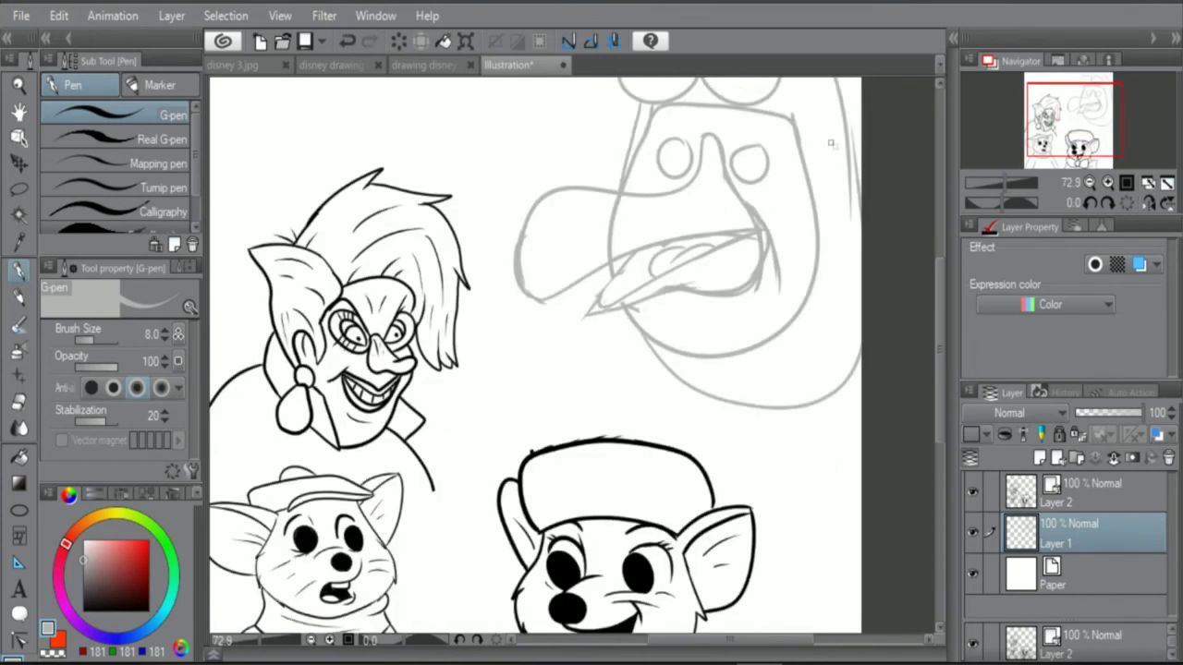
scroll(823, 148, down, 2)
scroll(818, 122, up, 2)
scroll(818, 122, up, 1)
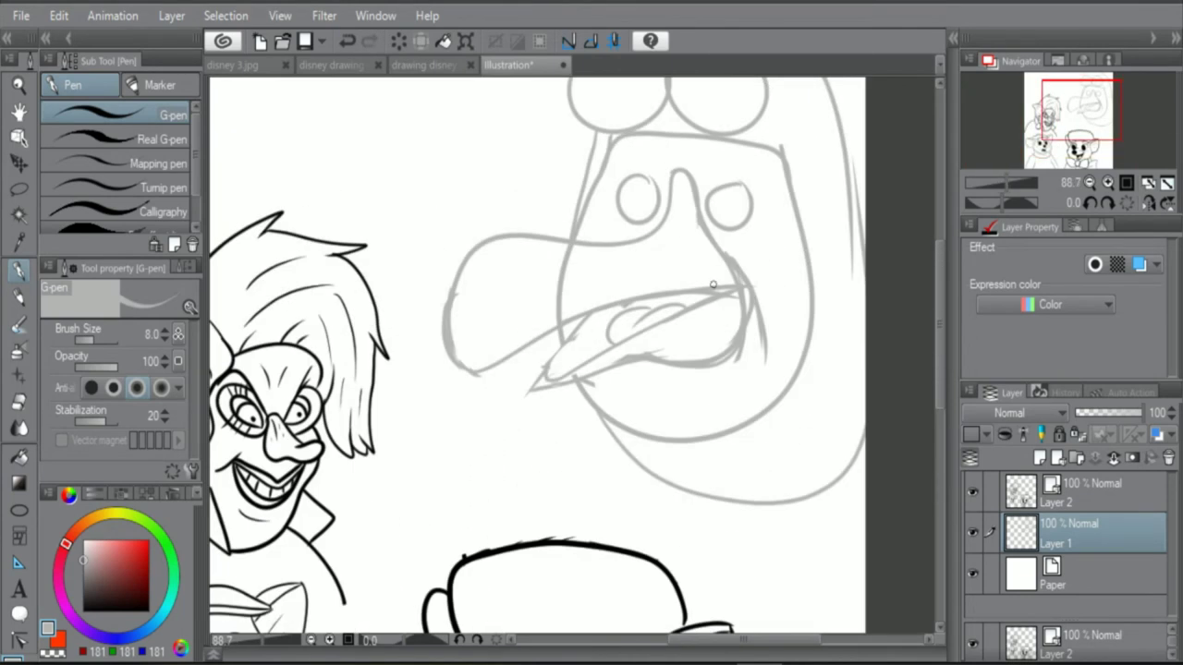
scroll(714, 284, up, 4)
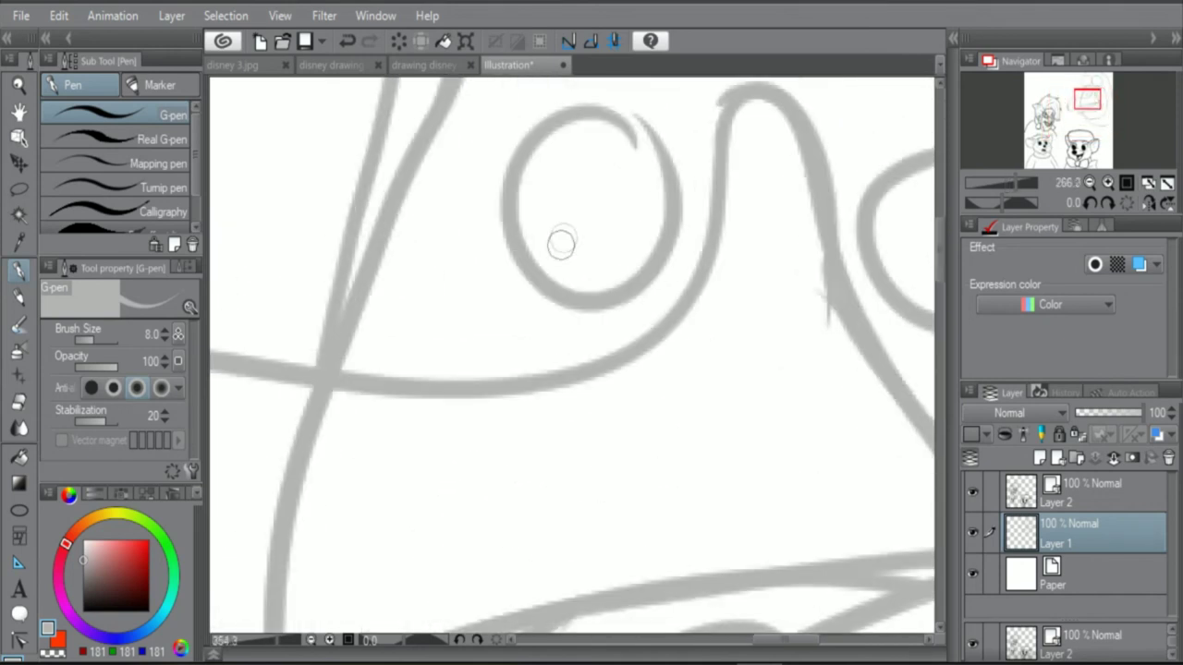
mouse_move(557, 282)
mouse_down()
mouse_move(555, 265)
mouse_move(555, 286)
mouse_up()
scroll(546, 232, down, 1)
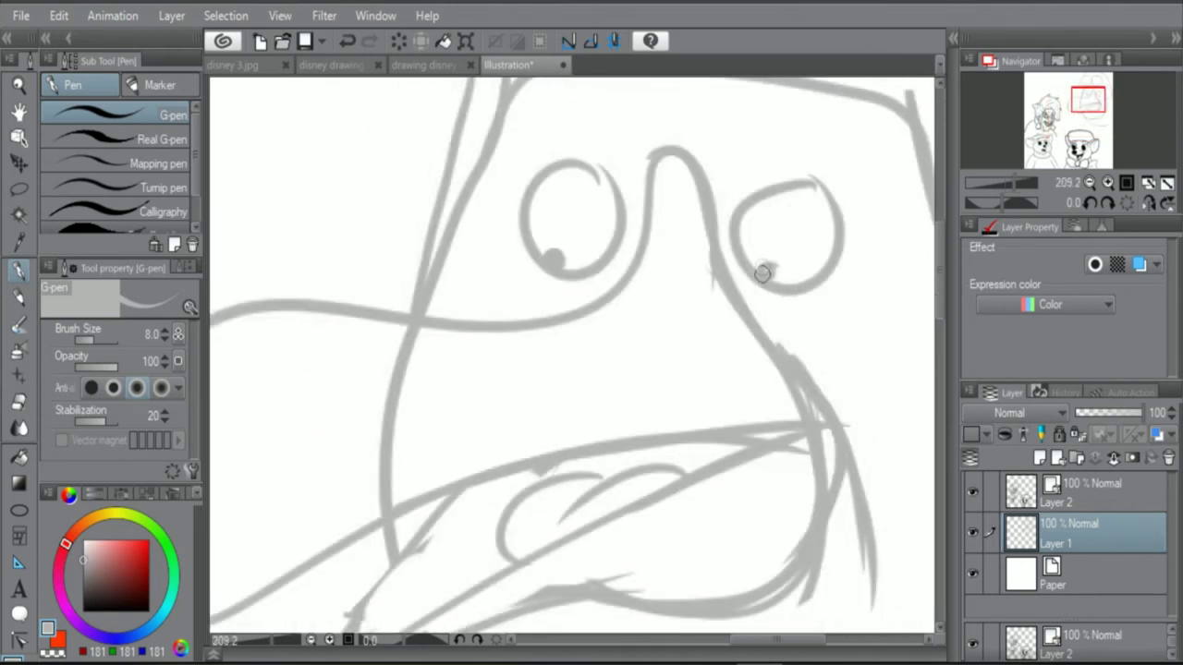
drag(762, 272, 777, 274)
scroll(773, 269, down, 3)
scroll(822, 231, up, 3)
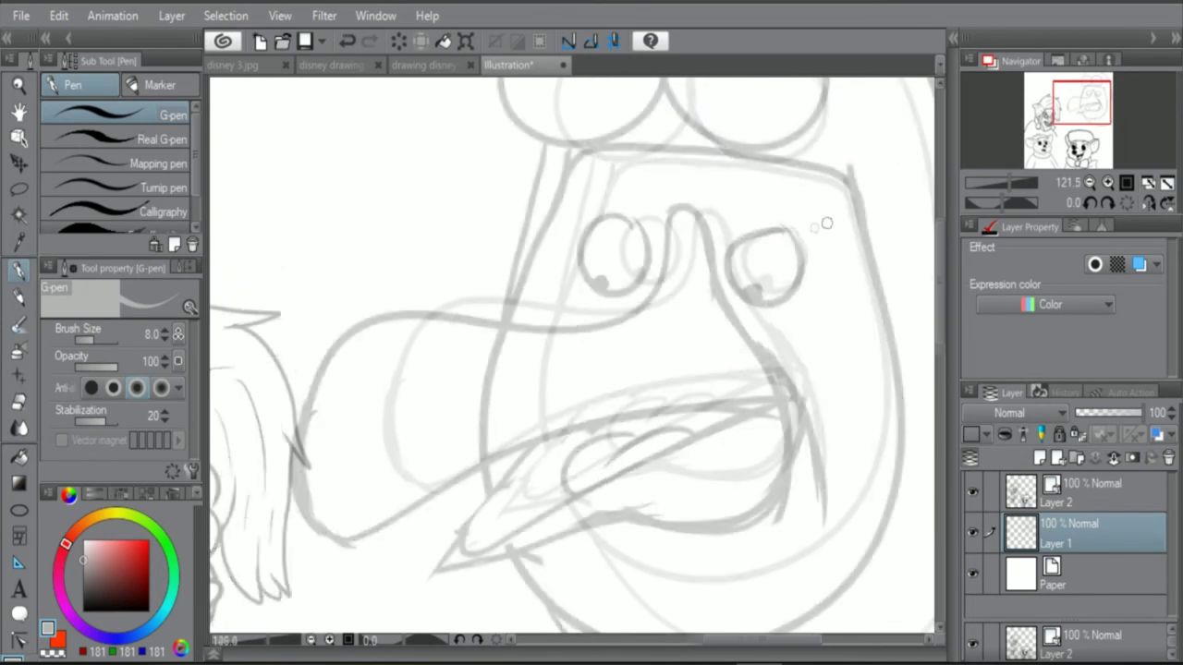
key(ctrl+z)
key(ctrl+z)
Step: Sketch a small pupil near the upper left edge of the bird's left eye
scroll(730, 261, up, 2)
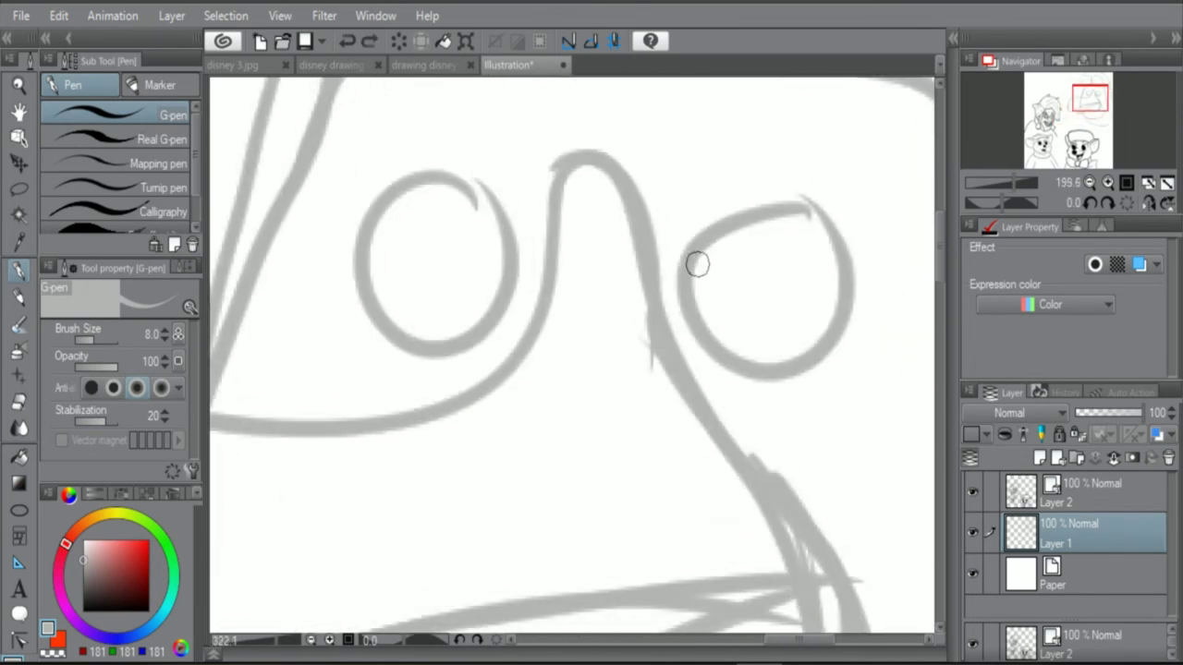
drag(388, 238, 397, 246)
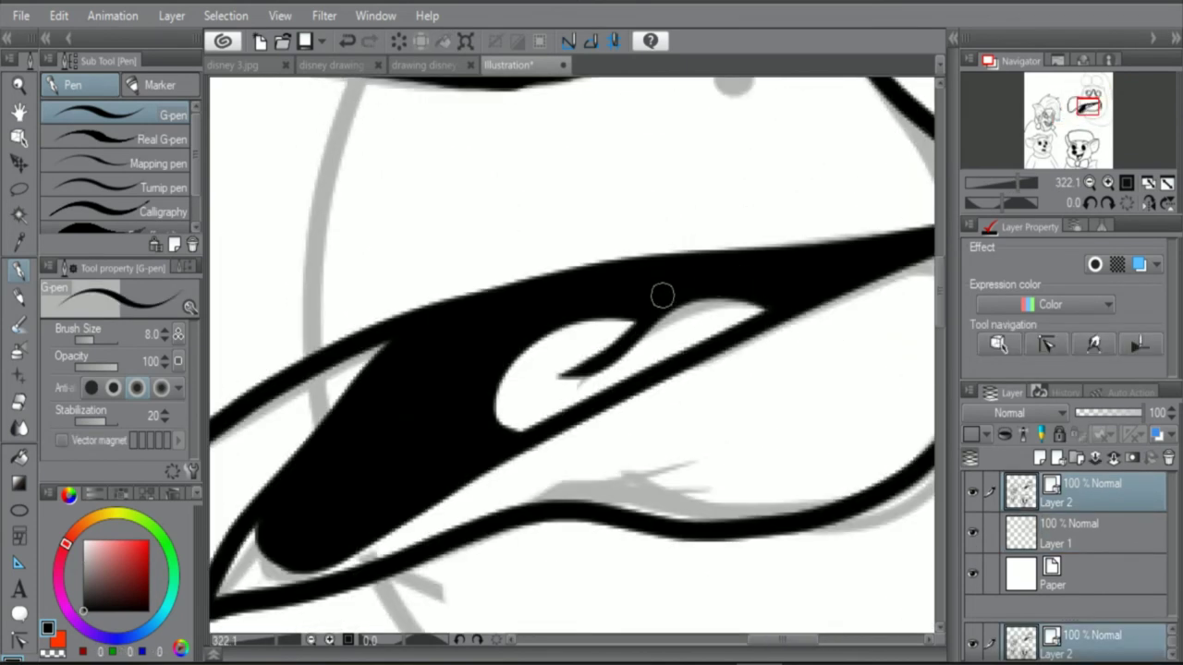
Step: Ink the bird's face outline in black on Layer 2, tracing the left temple, jaw, right cheek and forehead around the eyes and beak
scroll(718, 356, down, 3)
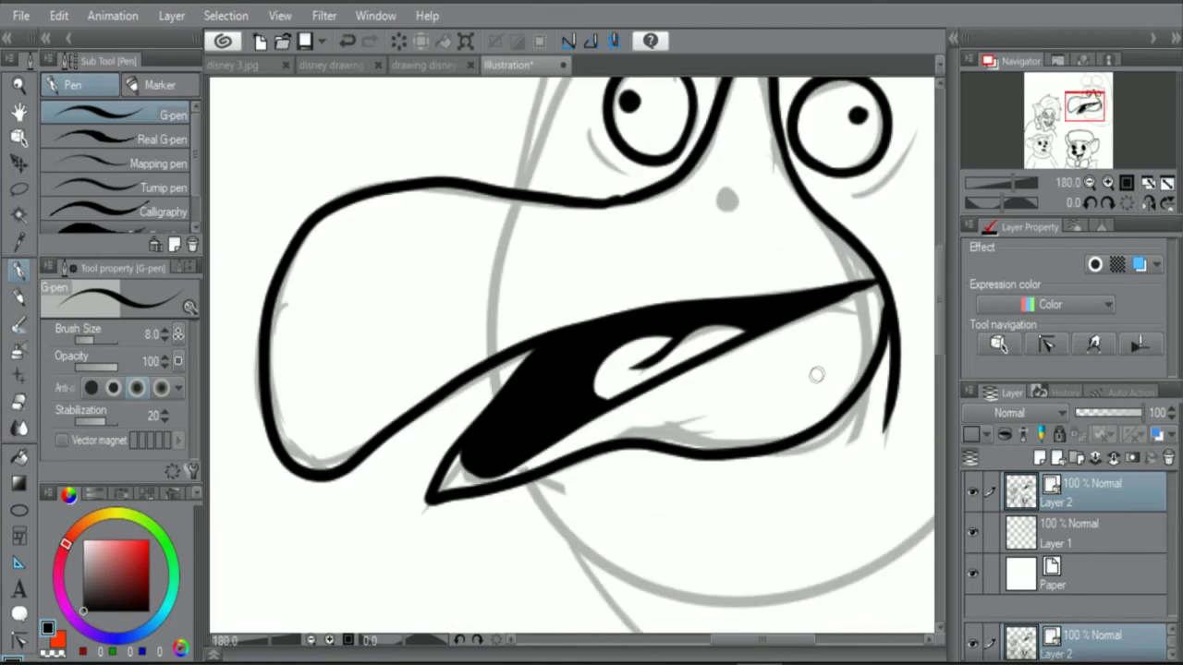
scroll(675, 381, down, 5)
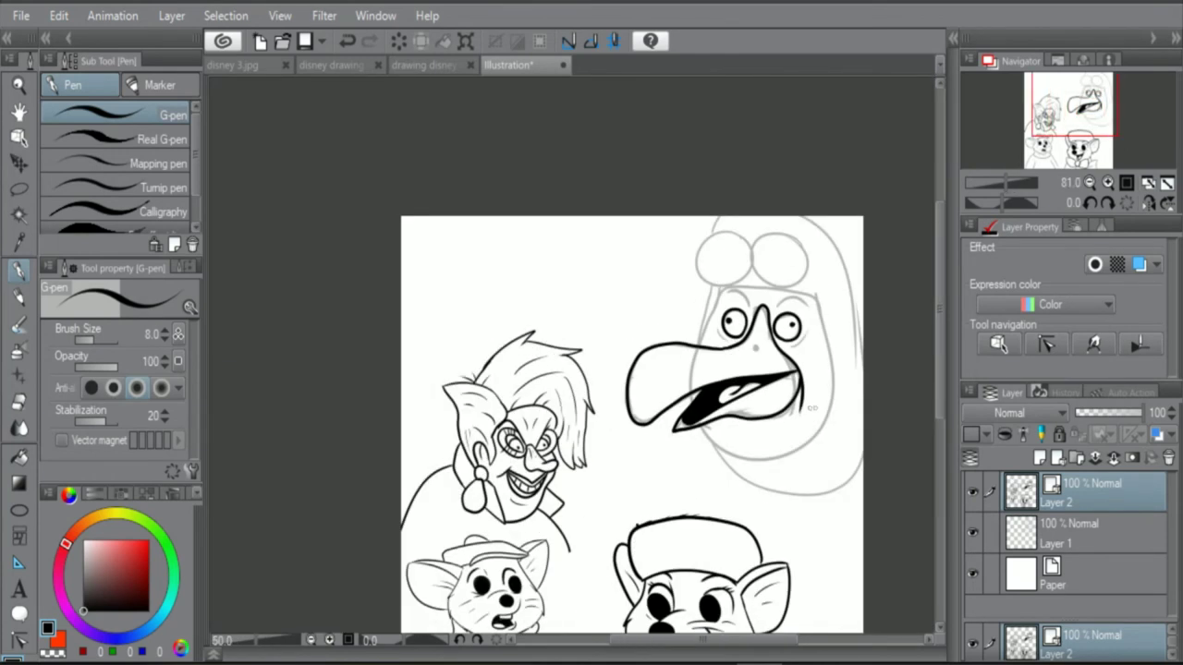
scroll(855, 424, up, 2)
scroll(855, 425, up, 4)
scroll(853, 401, down, 2)
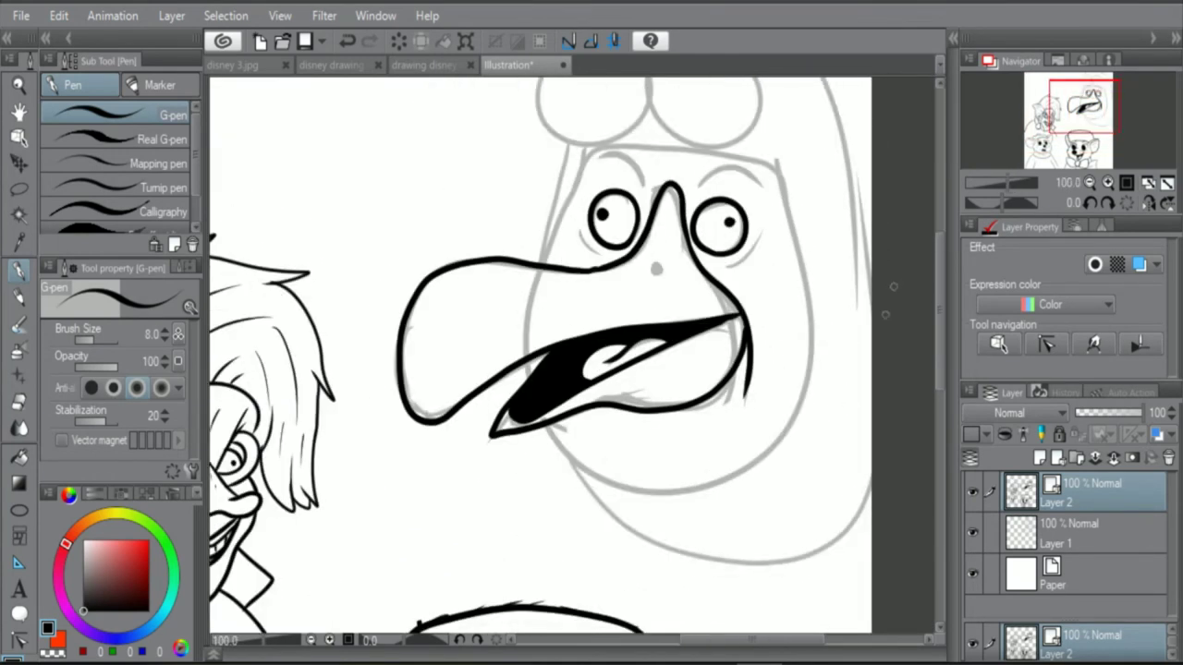
scroll(879, 294, up, 1)
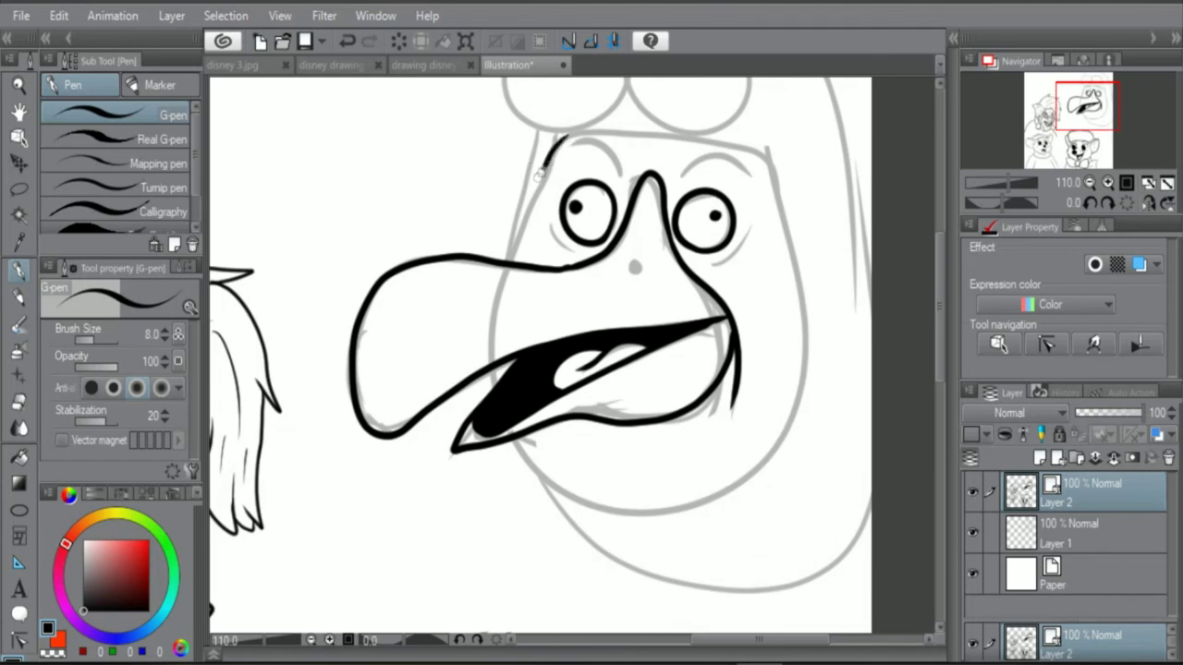
drag(541, 174, 512, 242)
mouse_move(565, 135)
mouse_down()
mouse_move(756, 151)
mouse_move(788, 199)
mouse_move(807, 272)
mouse_move(792, 410)
mouse_move(703, 499)
mouse_move(640, 506)
mouse_move(572, 495)
mouse_move(528, 471)
mouse_move(570, 498)
mouse_move(654, 505)
mouse_move(737, 477)
mouse_move(798, 369)
mouse_move(794, 209)
mouse_move(776, 159)
mouse_move(729, 136)
mouse_move(680, 137)
mouse_up()
key(ctrl+z)
key(ctrl+z)
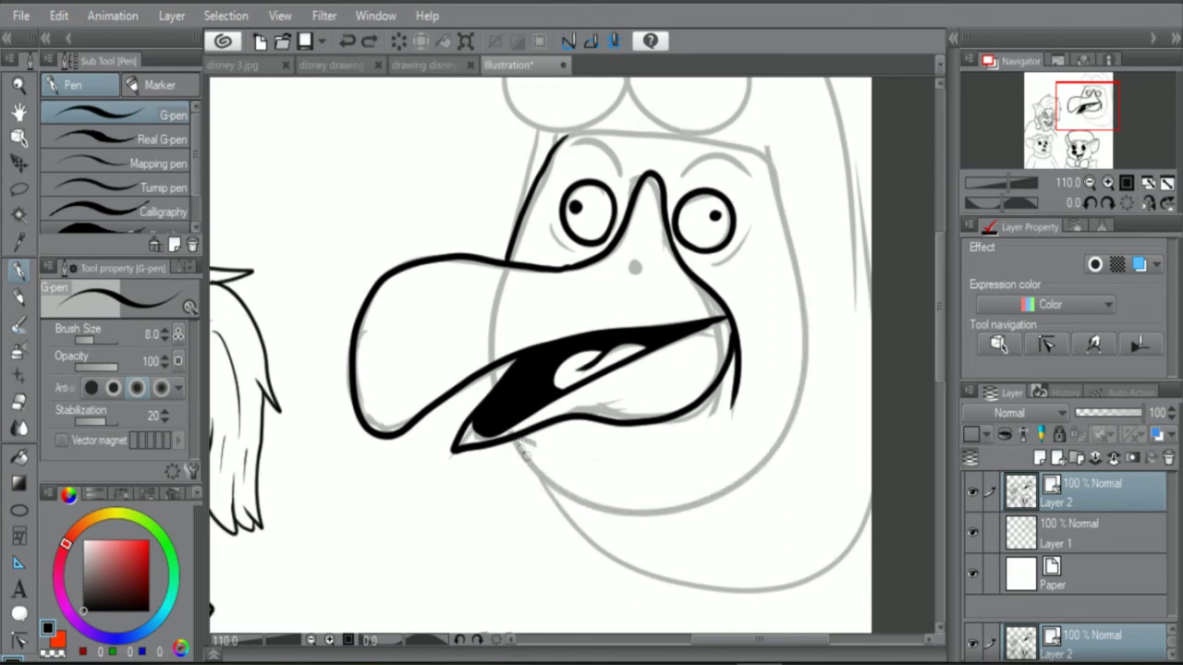
mouse_move(520, 445)
mouse_down()
mouse_move(582, 497)
mouse_move(662, 509)
mouse_move(750, 471)
mouse_move(803, 351)
mouse_move(793, 180)
mouse_move(754, 146)
mouse_move(567, 132)
mouse_move(516, 227)
mouse_up()
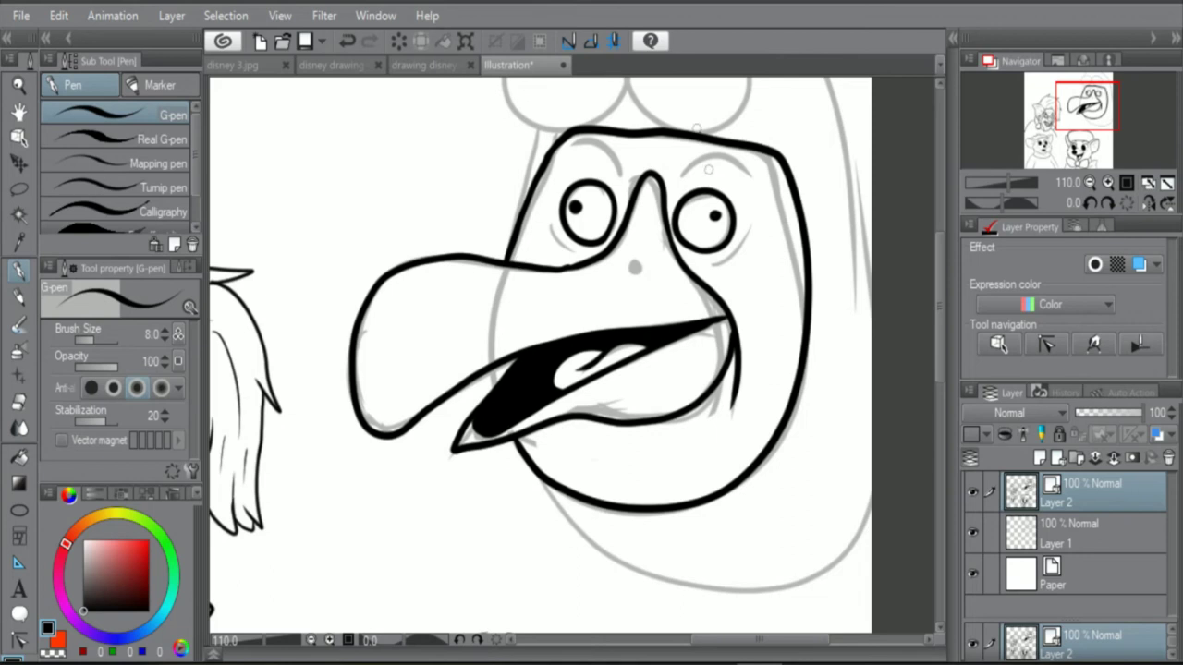
Step: Ink a curved black line across the bird's lower chest, from the front mouse's hat to the long body line near the canvas edge
scroll(628, 338, down, 4)
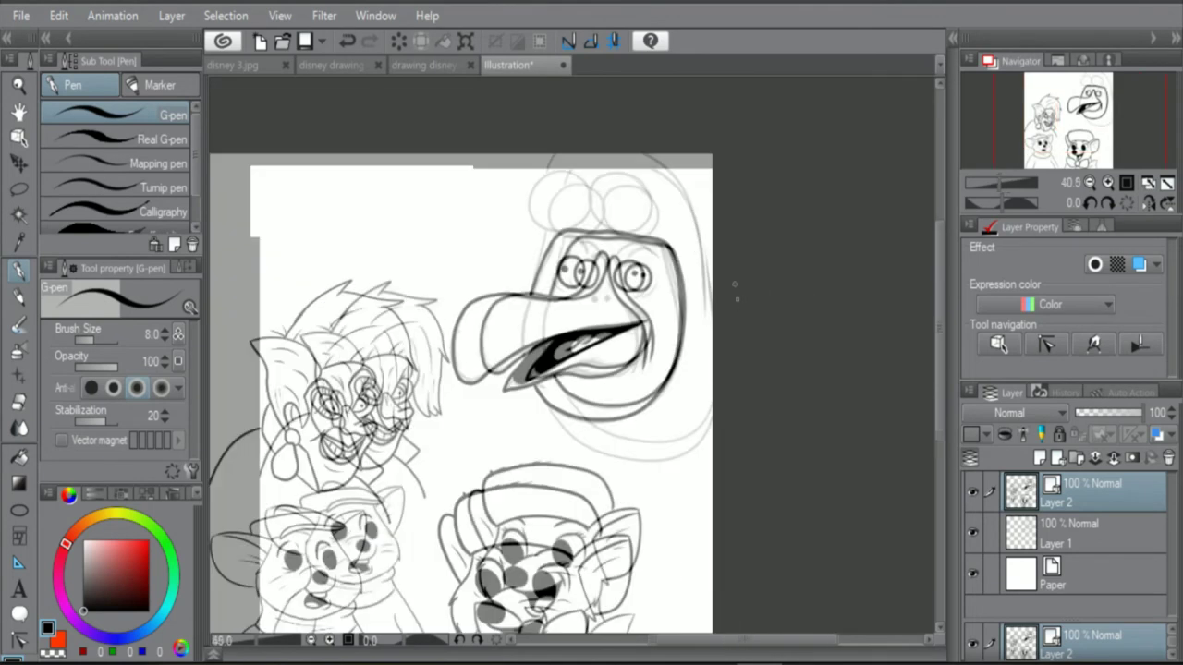
scroll(686, 207, up, 3)
scroll(639, 199, down, 1)
scroll(639, 199, down, 1)
scroll(406, 251, up, 1)
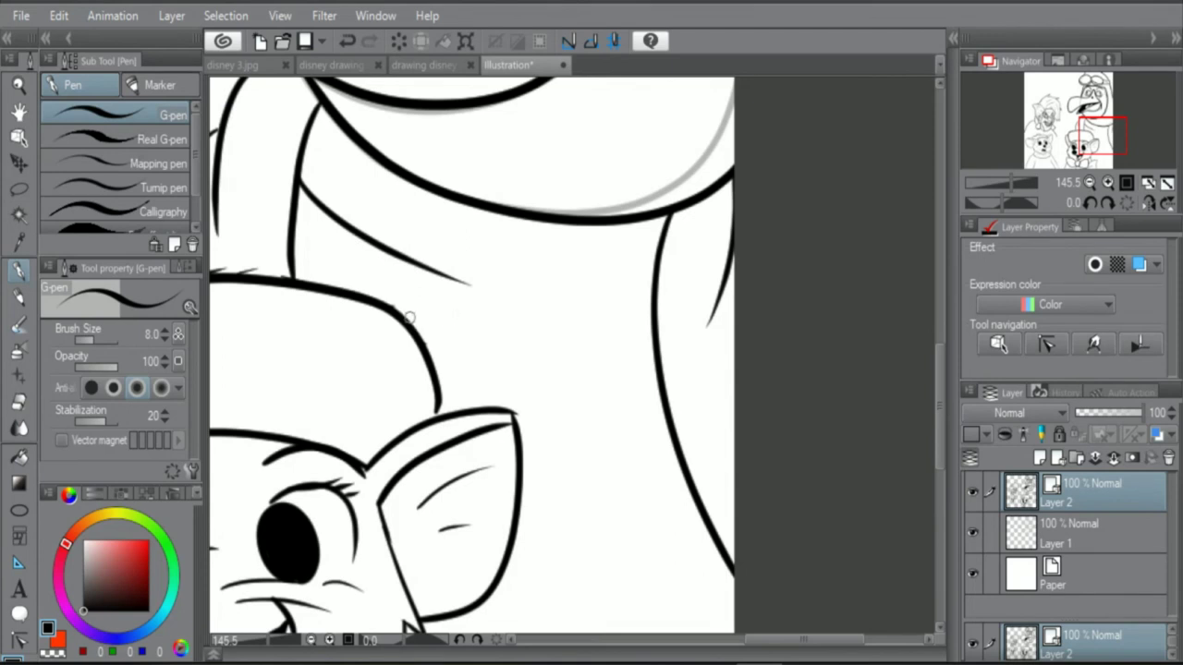
mouse_move(409, 317)
mouse_down()
mouse_move(496, 369)
mouse_move(626, 377)
mouse_move(664, 363)
mouse_up()
scroll(623, 344, up, 1)
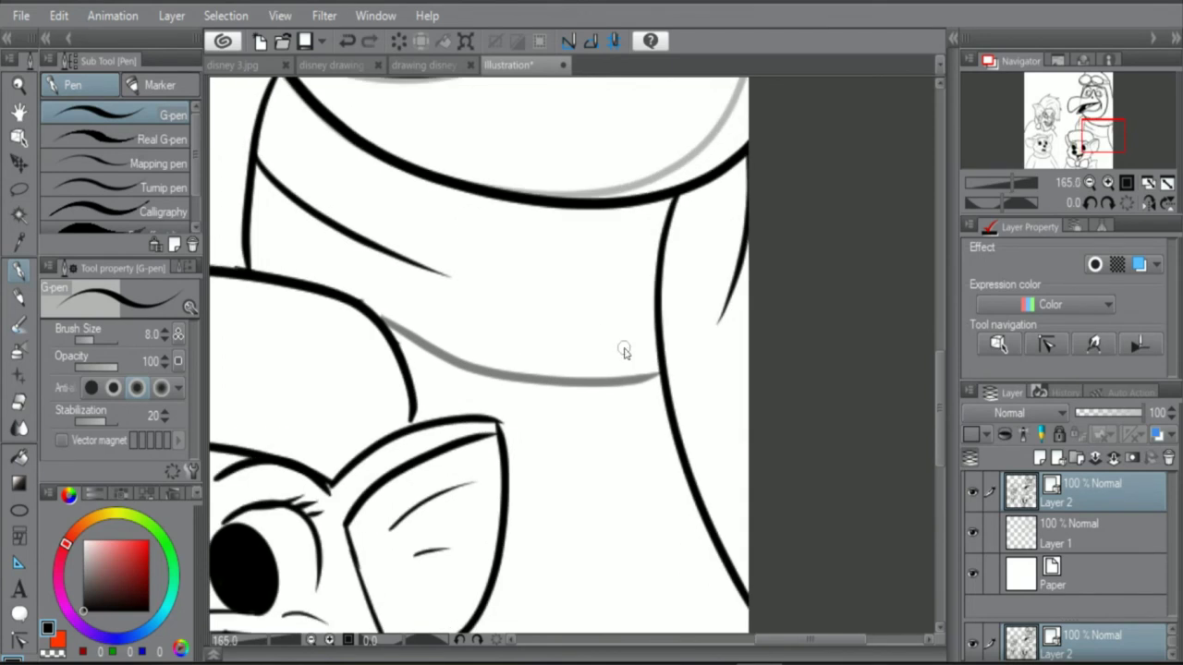
key(ctrl+z)
drag(397, 340, 662, 377)
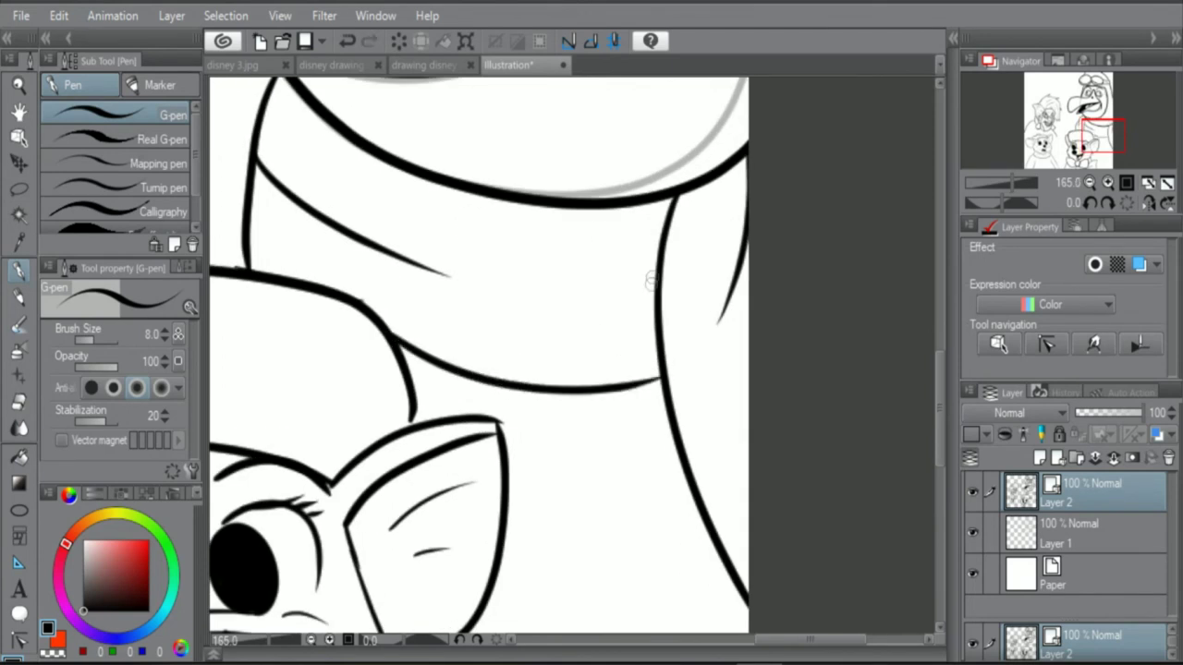
Step: Sketch the round head's open mouth in grey on Layer 1, with a curved upper lip line, rounded lower lip and short right side
scroll(517, 256, down, 7)
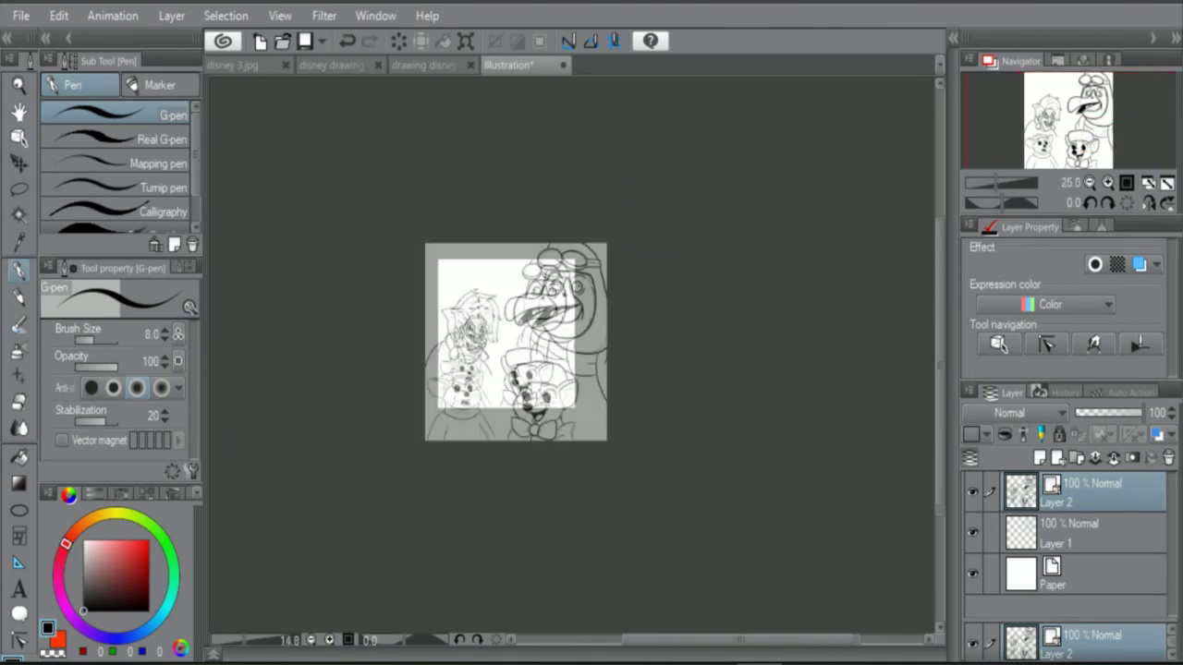
scroll(488, 316, up, 7)
scroll(775, 435, down, 3)
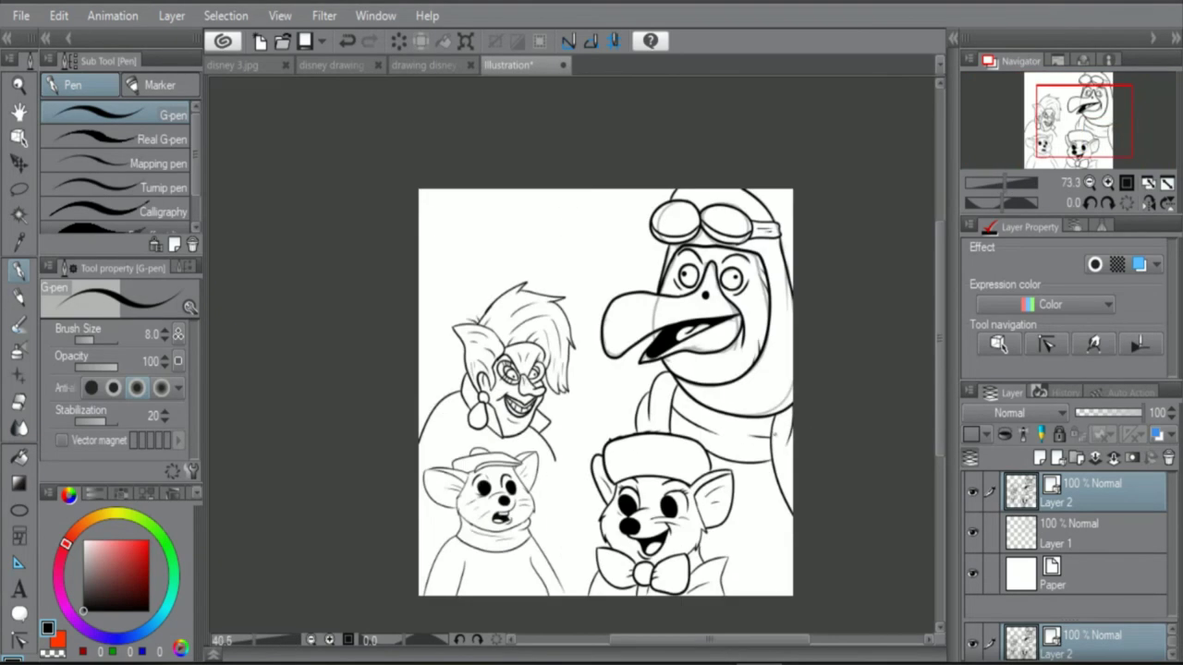
scroll(822, 470, up, 2)
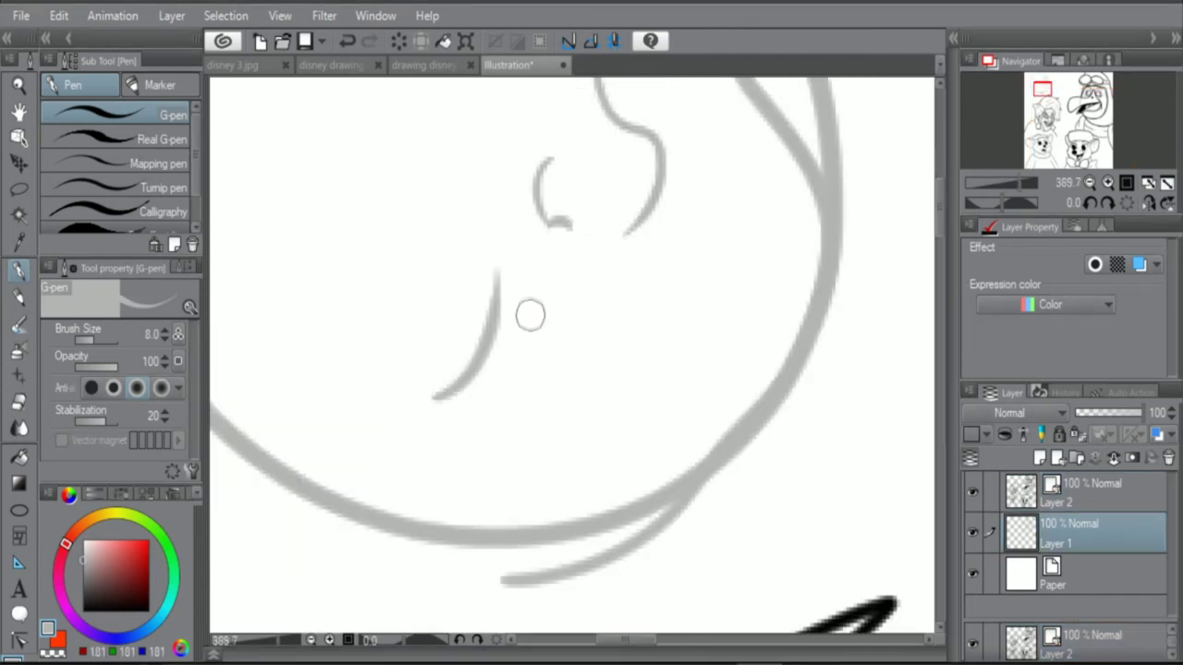
mouse_move(491, 319)
mouse_down()
mouse_move(643, 328)
mouse_move(684, 314)
mouse_up()
scroll(494, 397, up, 2)
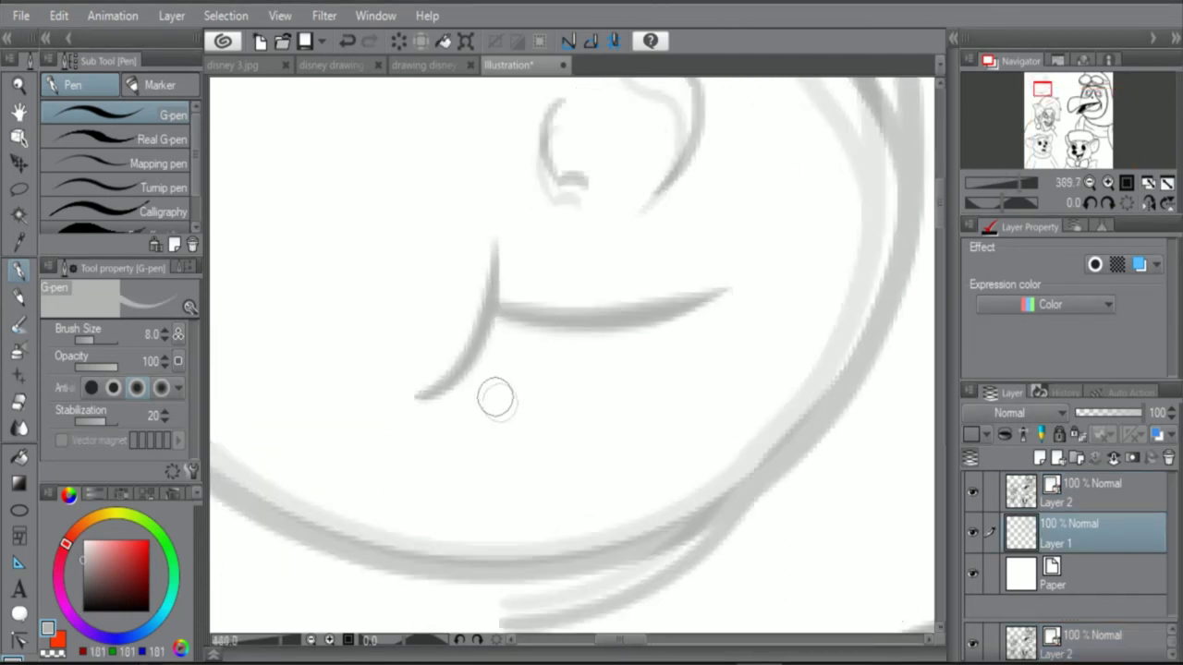
mouse_move(499, 305)
mouse_down()
mouse_move(483, 333)
mouse_move(496, 372)
mouse_move(654, 425)
mouse_up()
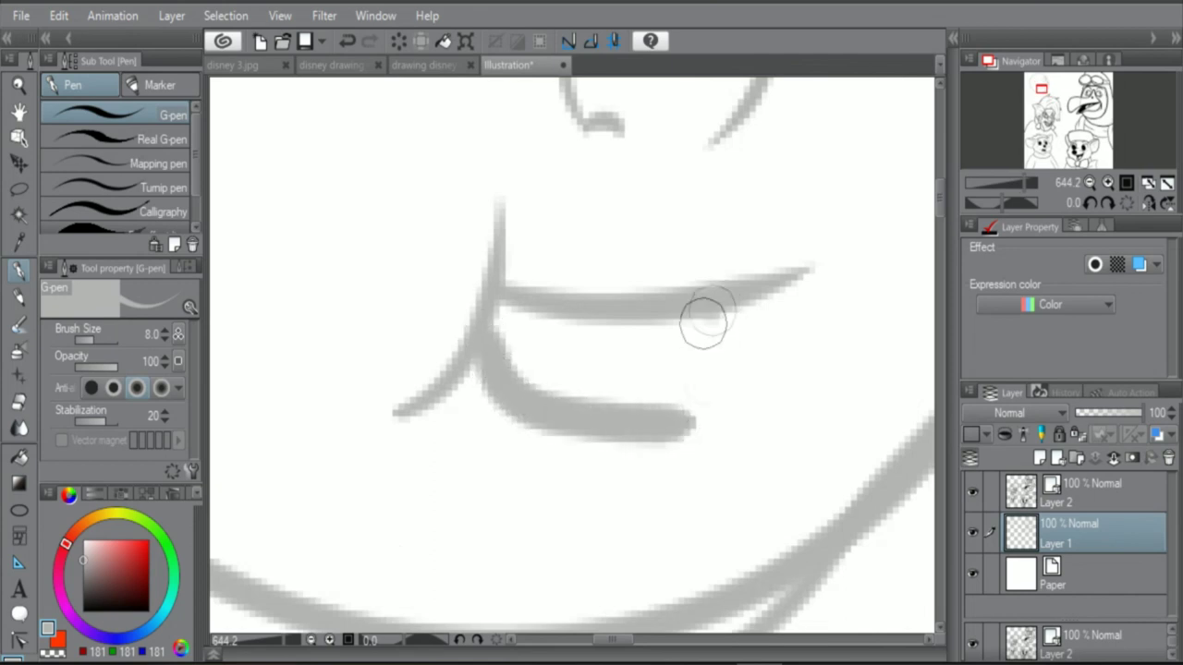
drag(700, 320, 694, 404)
Step: Sketch the upper teeth inside the open mouth and a short curved line below the lower lip
scroll(570, 333, up, 2)
mouse_move(570, 333)
mouse_down()
mouse_move(524, 356)
mouse_move(598, 381)
mouse_move(700, 322)
mouse_up()
scroll(708, 305, down, 4)
scroll(718, 321, up, 3)
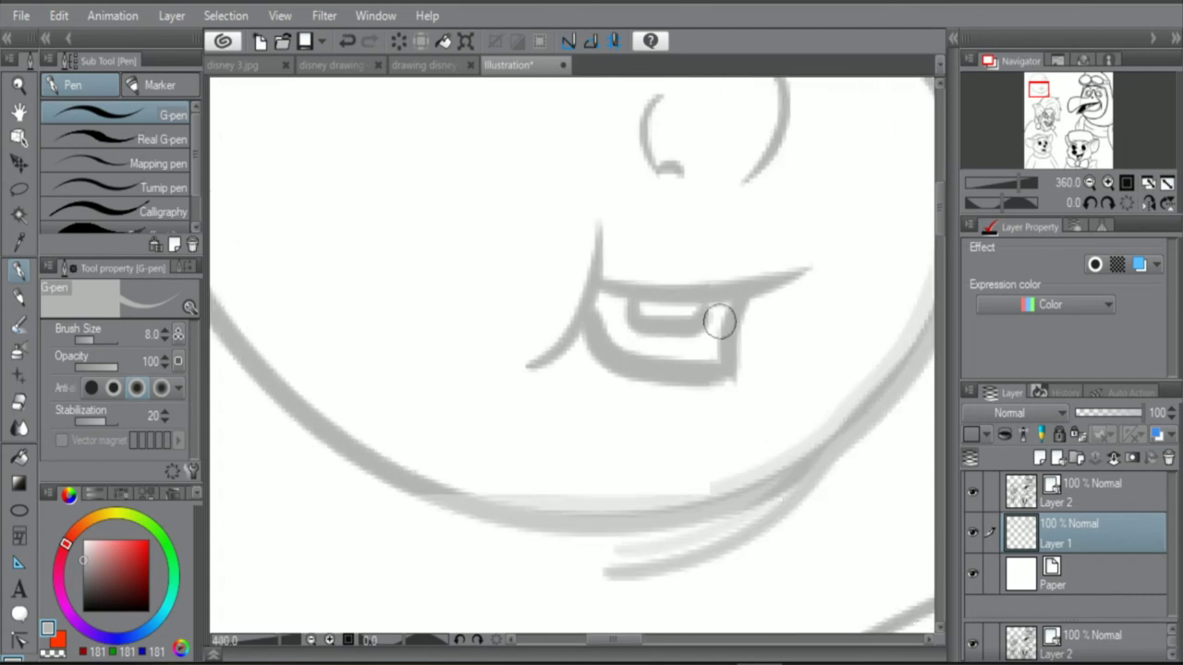
drag(623, 420, 770, 402)
scroll(771, 401, down, 3)
scroll(800, 370, down, 4)
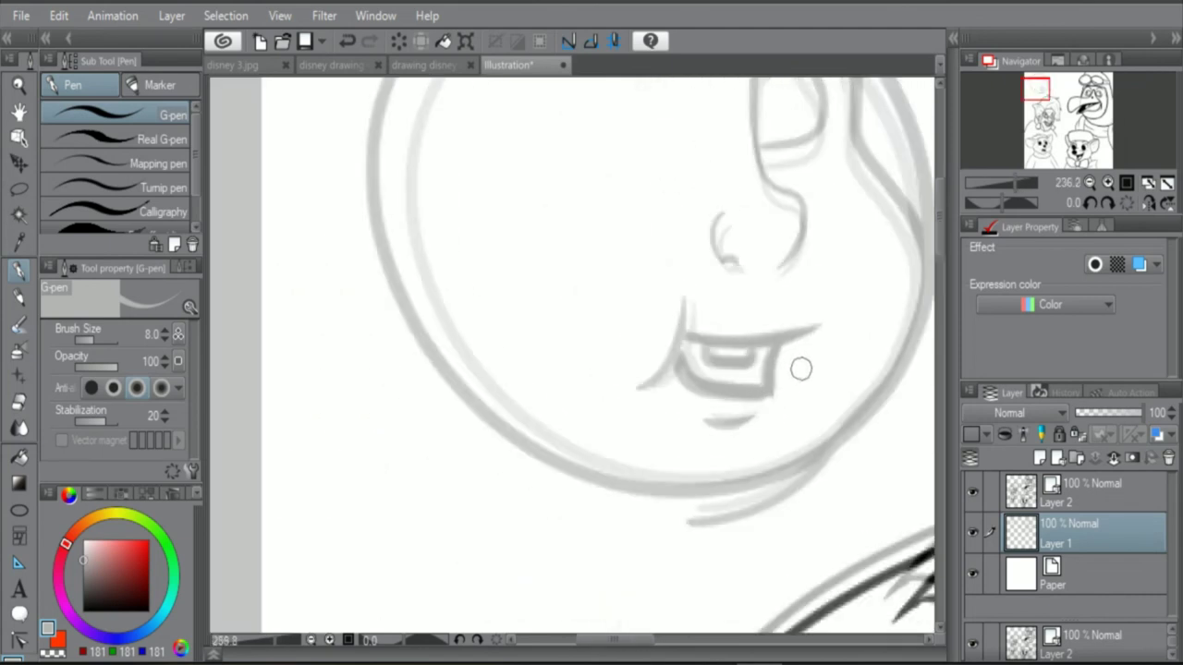
Step: Sketch the face's left eye with an arched upper lid and nearly flat lower lid, and shift it slightly toward the nose
scroll(795, 256, up, 2)
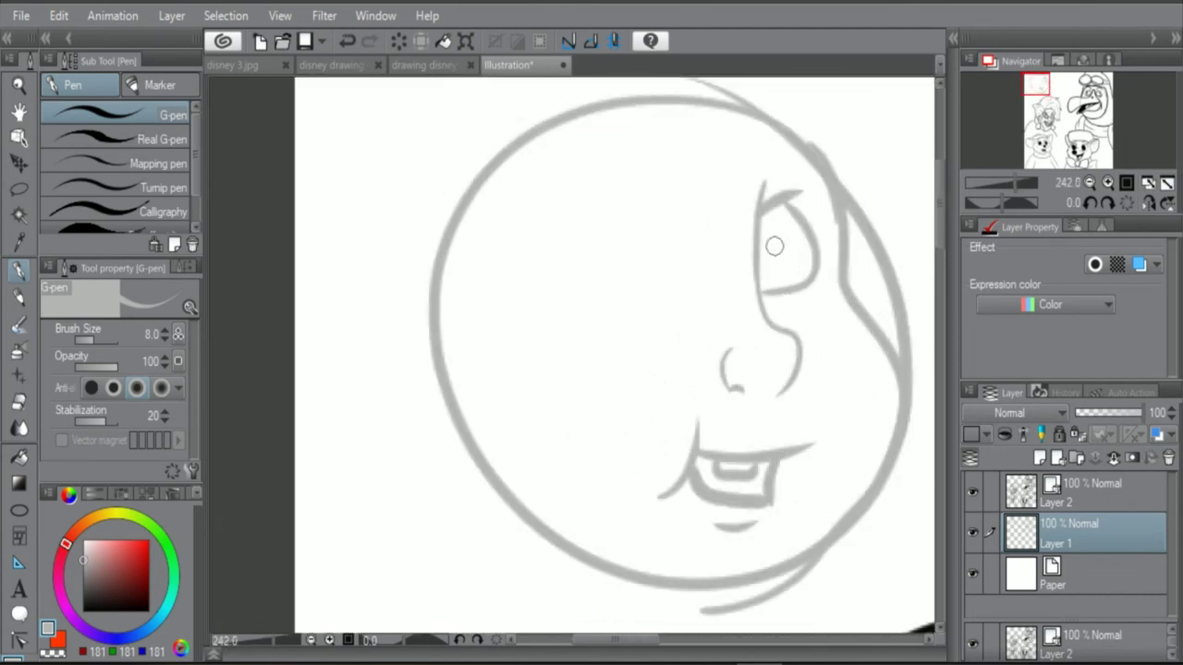
scroll(774, 246, up, 3)
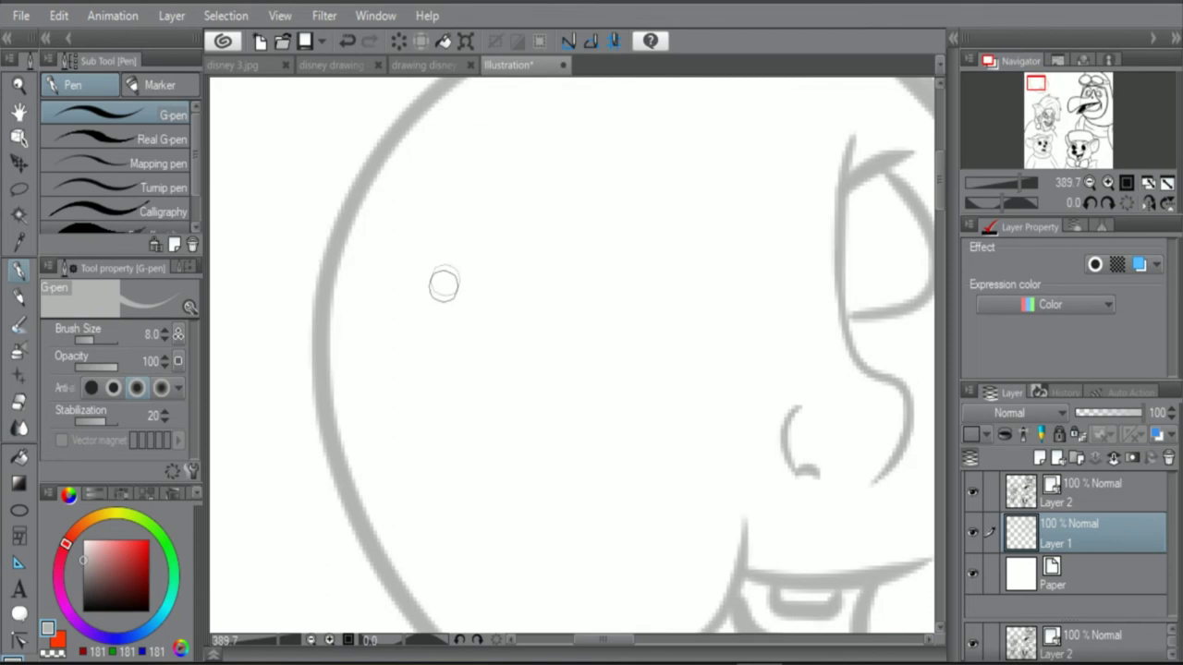
mouse_move(435, 296)
mouse_down()
mouse_move(543, 179)
mouse_move(643, 179)
mouse_up()
drag(448, 293, 436, 296)
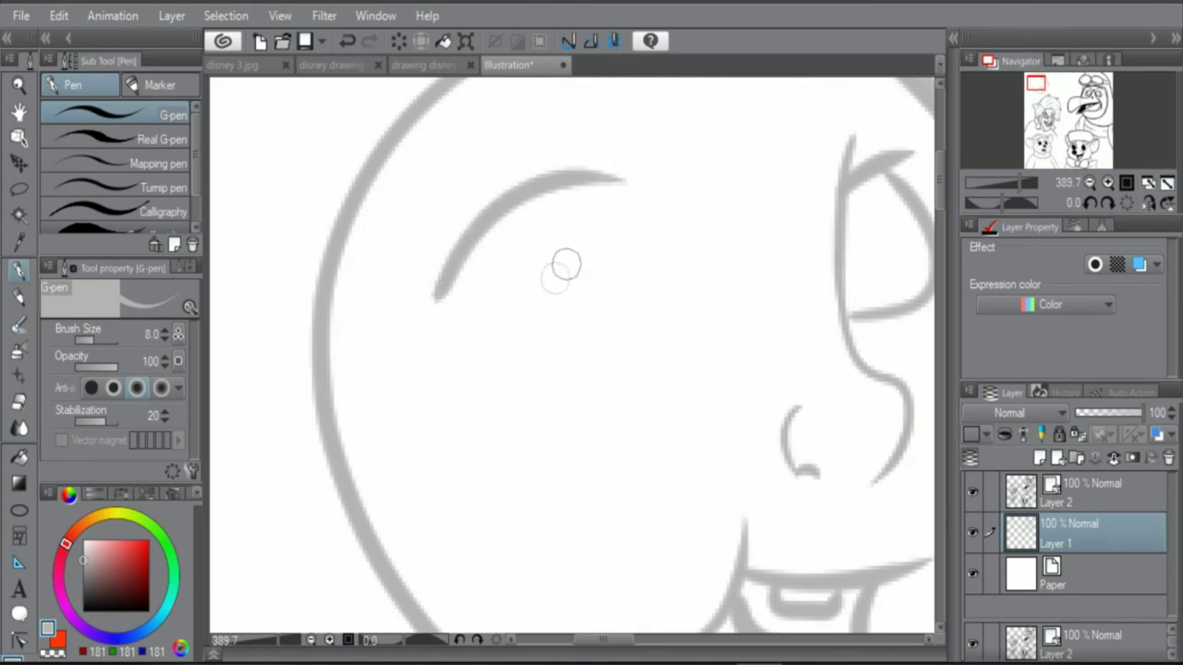
drag(575, 178, 597, 333)
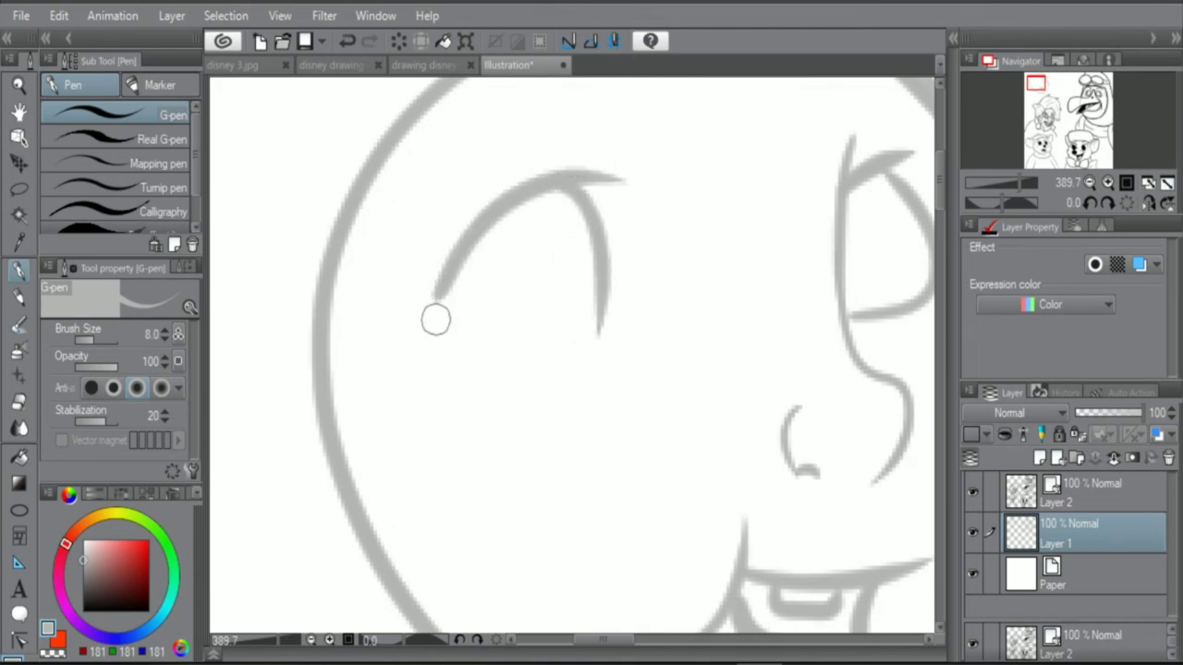
mouse_move(438, 344)
mouse_down()
mouse_move(511, 366)
mouse_move(588, 244)
mouse_up()
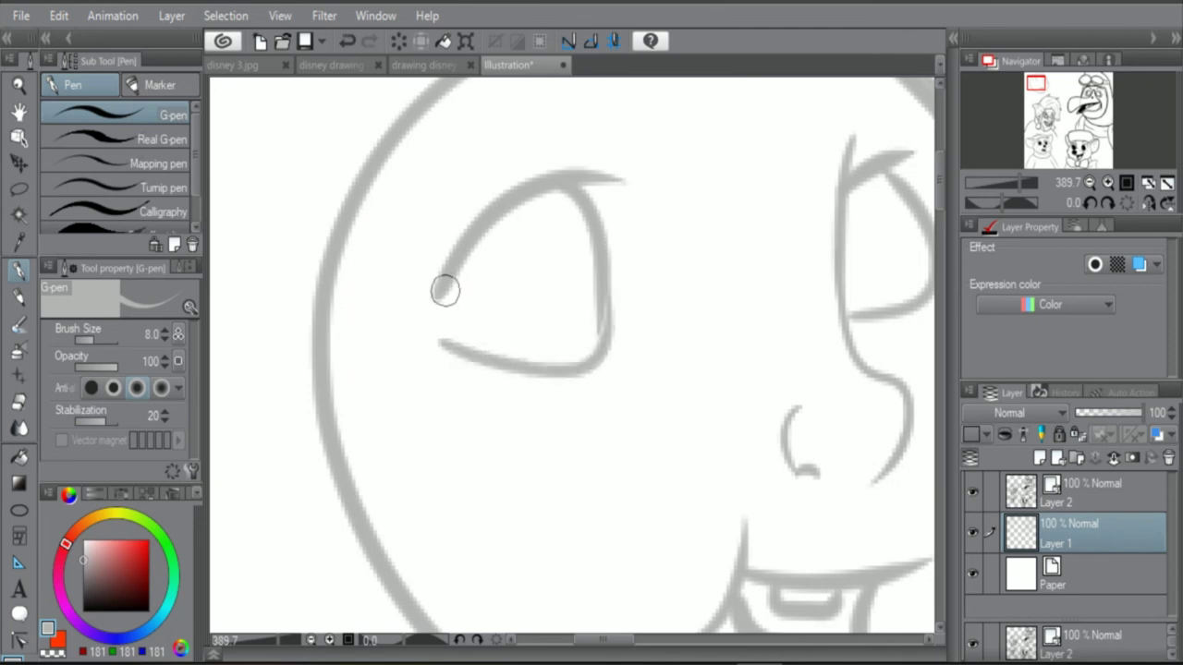
drag(444, 288, 438, 347)
scroll(525, 309, down, 4)
scroll(649, 351, down, 1)
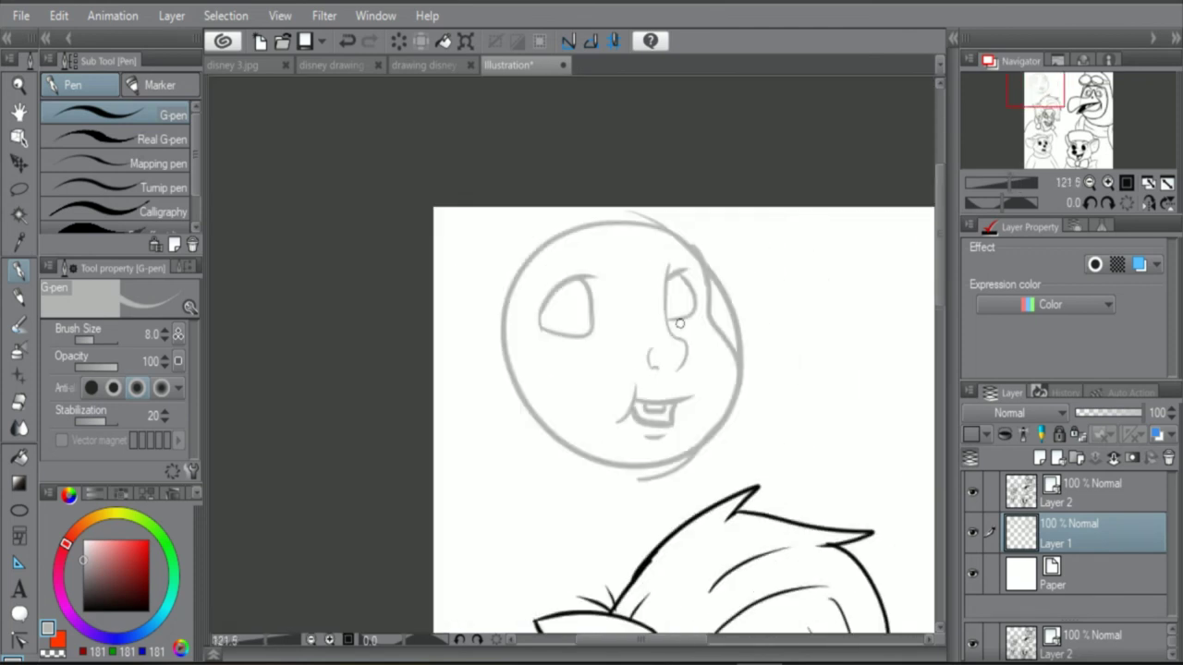
scroll(691, 380, up, 2)
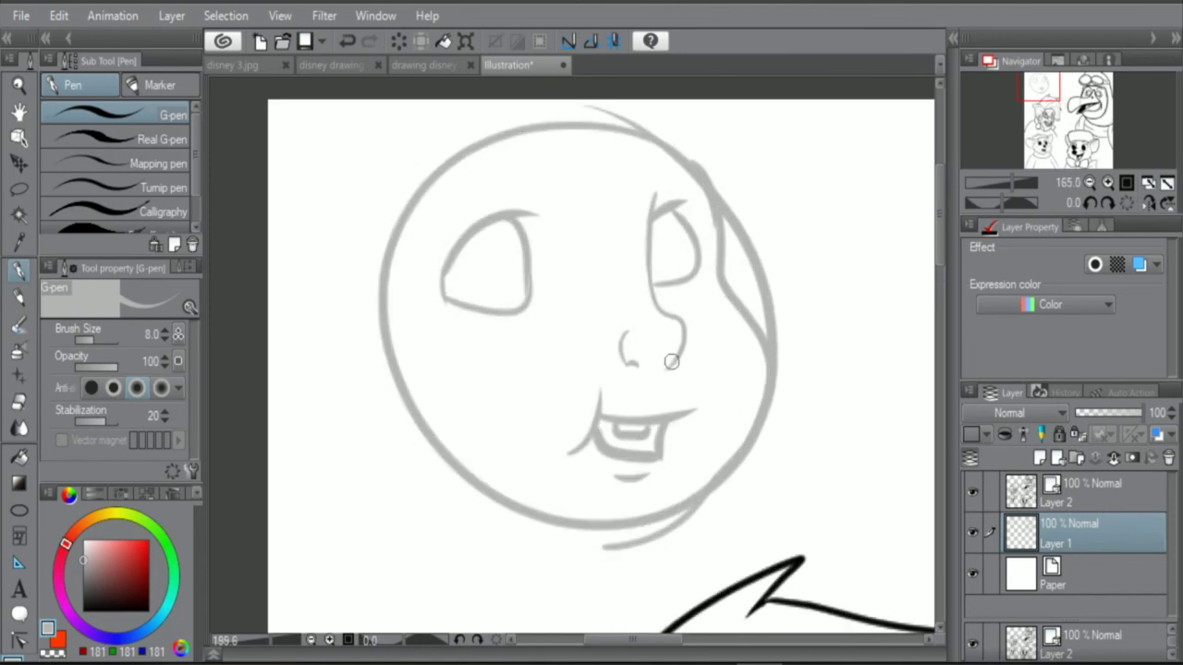
click(18, 189)
drag(424, 302, 459, 227)
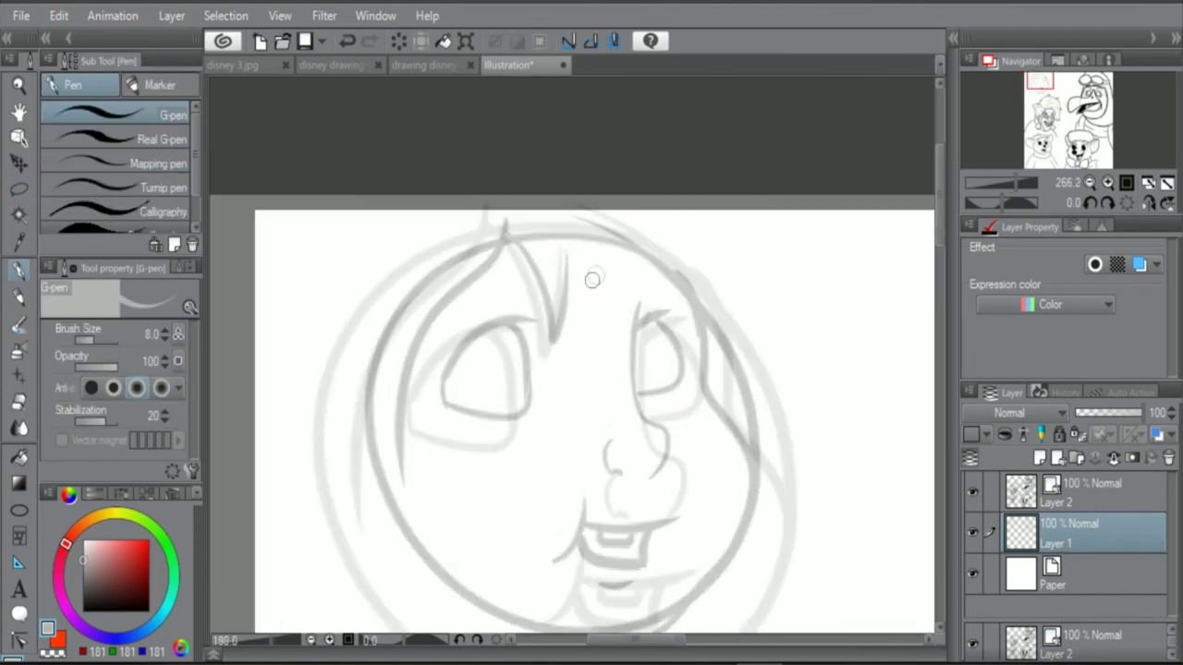
Step: Sketch the pointed strands of the fringe across the forehead between the two eyes
scroll(557, 294, up, 3)
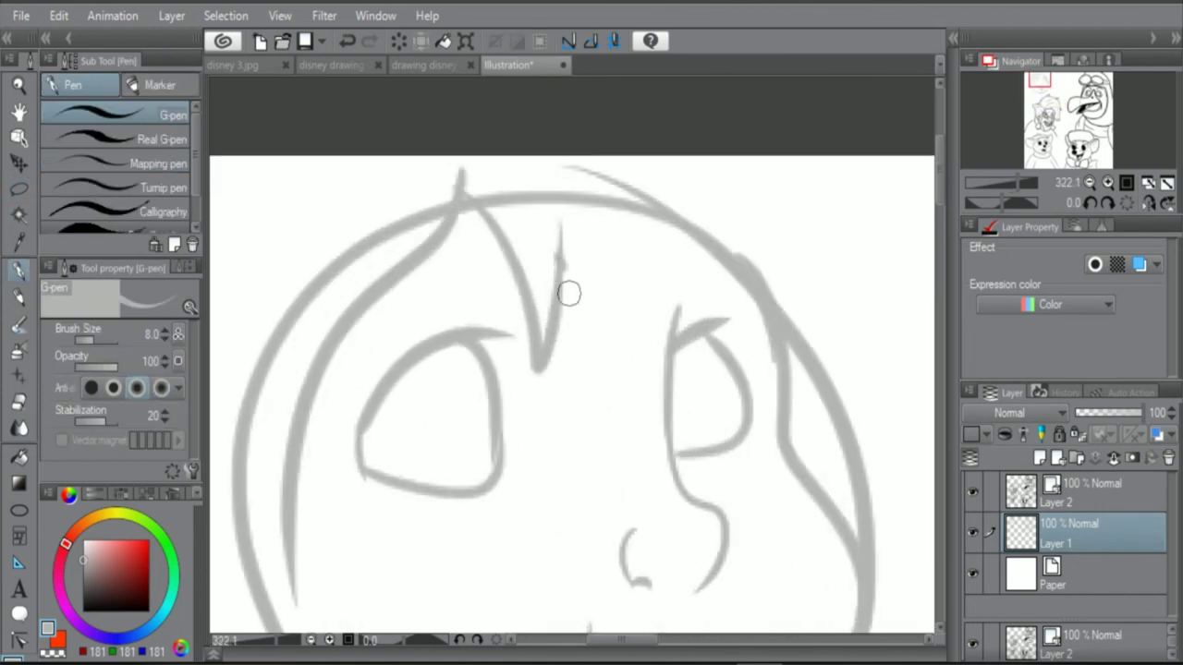
drag(569, 294, 610, 220)
scroll(645, 276, up, 2)
mouse_move(619, 143)
mouse_down()
mouse_move(678, 370)
mouse_move(652, 407)
mouse_up()
scroll(616, 384, down, 4)
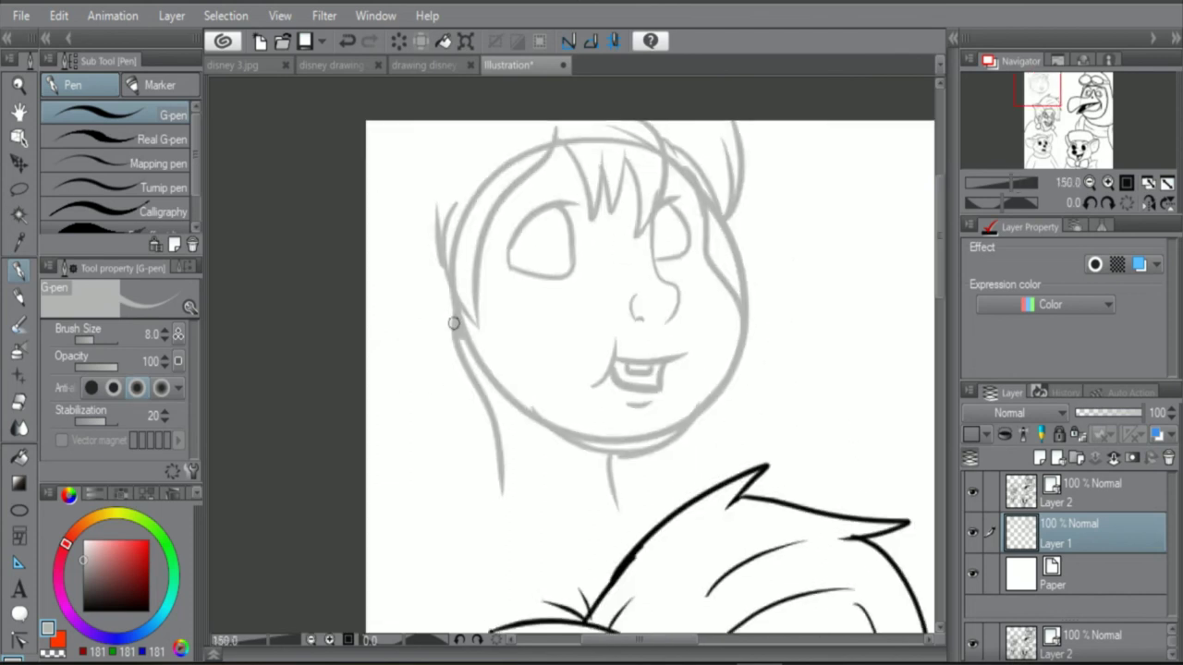
scroll(354, 424, down, 1)
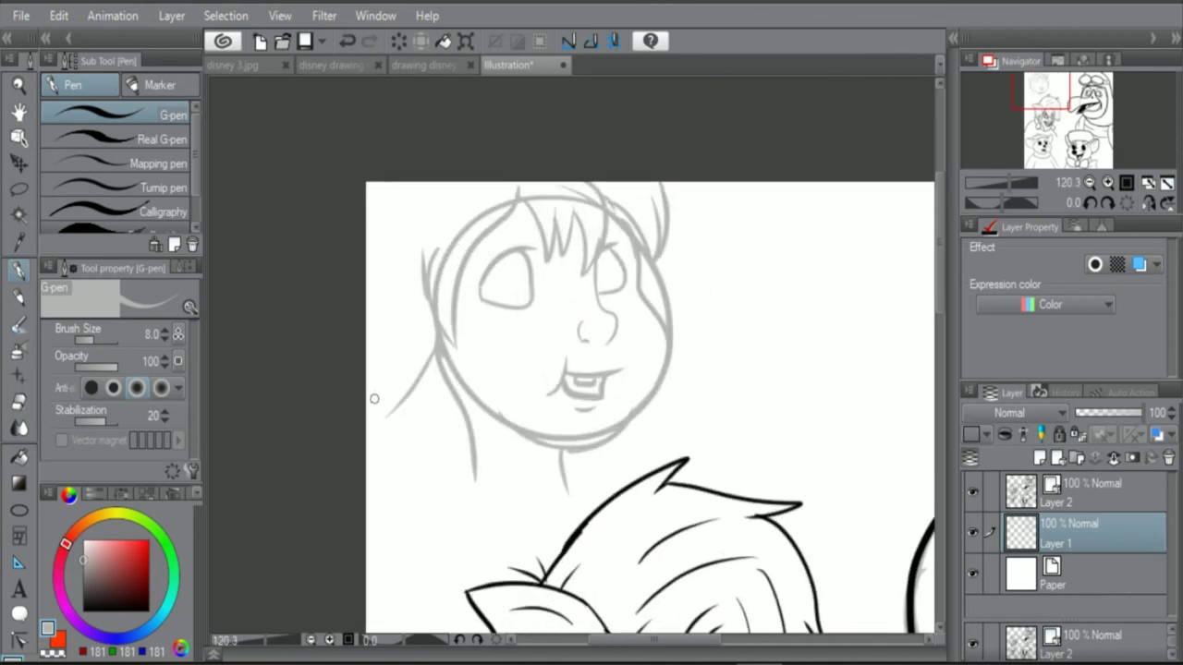
scroll(374, 398, up, 1)
scroll(383, 404, up, 2)
mouse_move(365, 378)
mouse_down()
mouse_move(414, 433)
mouse_move(362, 380)
mouse_up()
scroll(363, 380, down, 2)
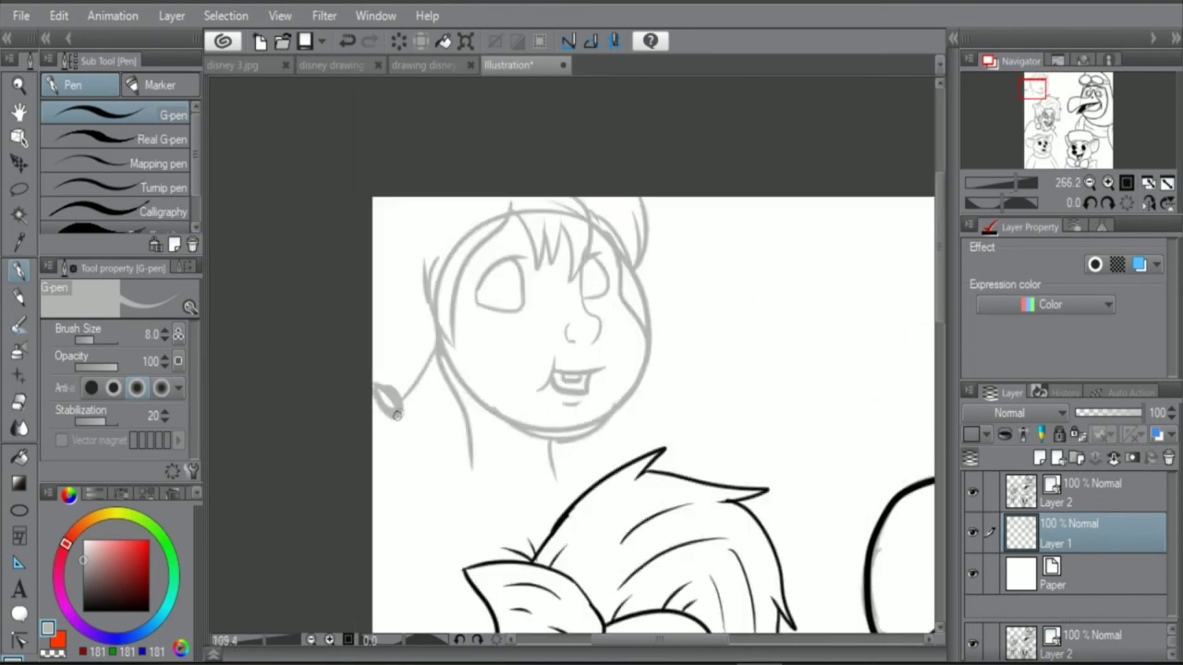
scroll(370, 379, up, 4)
key(ctrl+z)
Step: Sketch the pigtail's oval hair tie at the canvas's left edge, with hair lines hanging below it and curving up to the head
scroll(375, 377, up, 3)
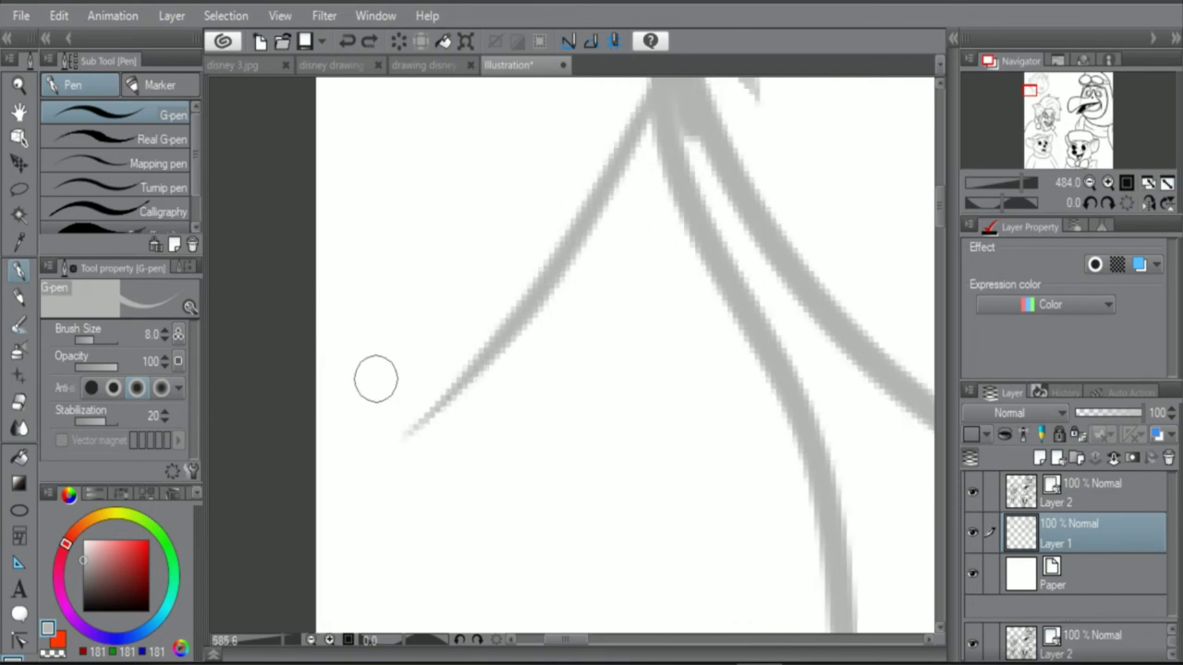
drag(325, 280, 416, 420)
mouse_move(296, 323)
mouse_down()
mouse_move(334, 438)
mouse_move(410, 417)
mouse_up()
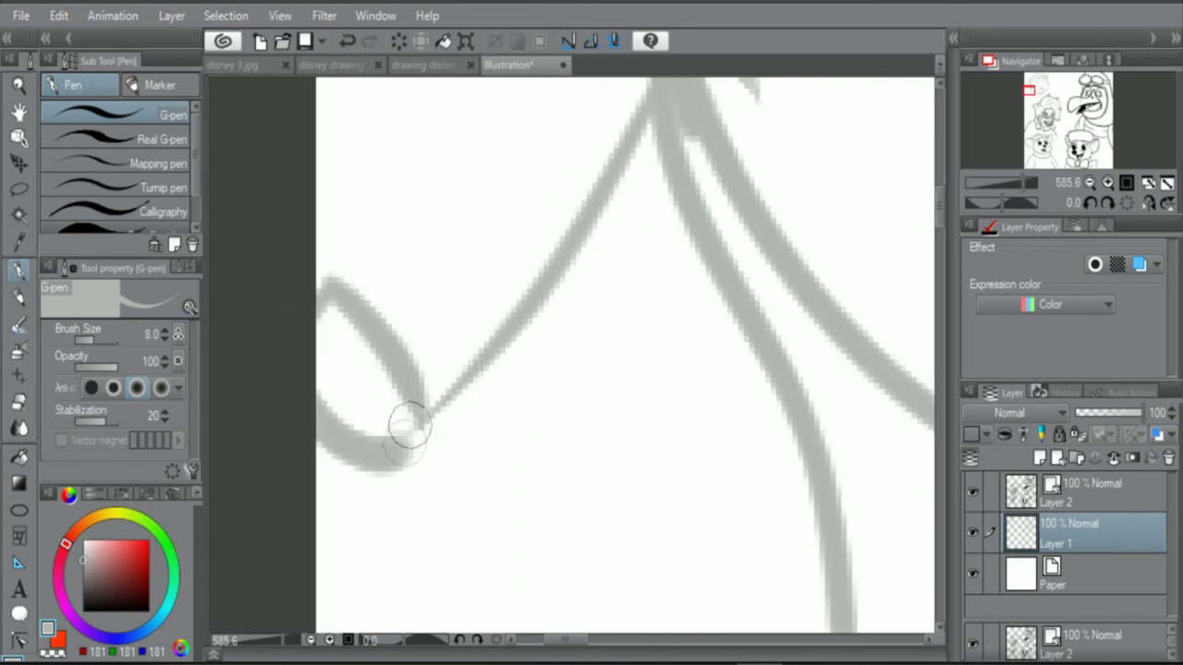
scroll(409, 416, down, 3)
scroll(404, 442, up, 2)
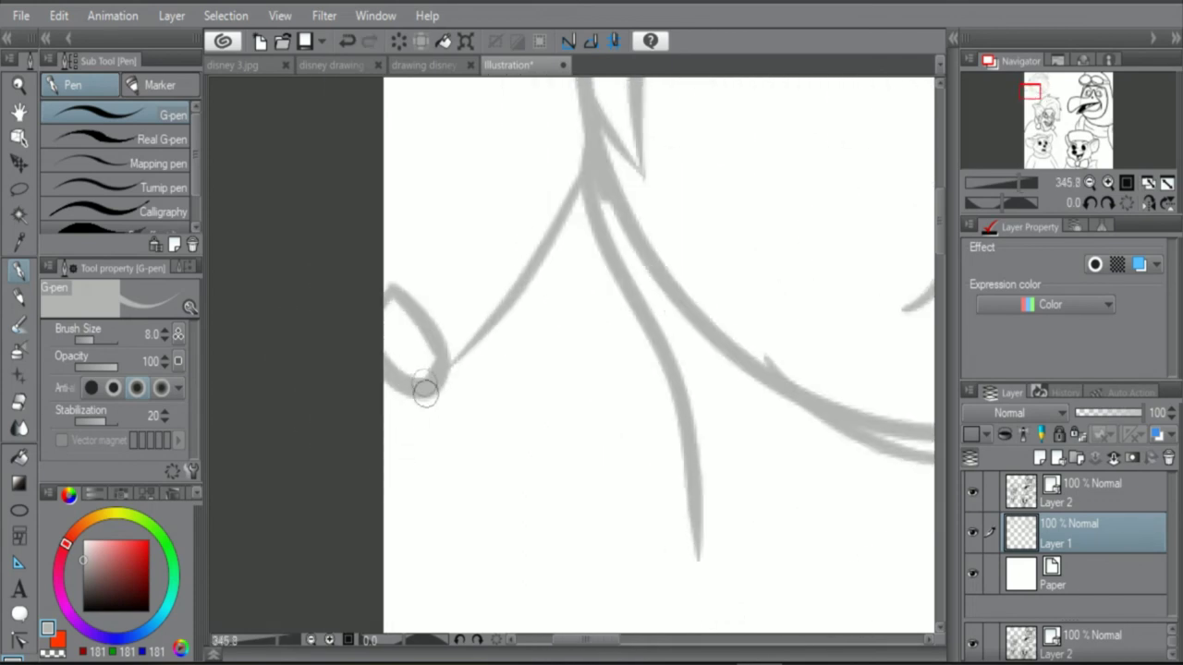
scroll(422, 391, down, 4)
scroll(403, 404, down, 3)
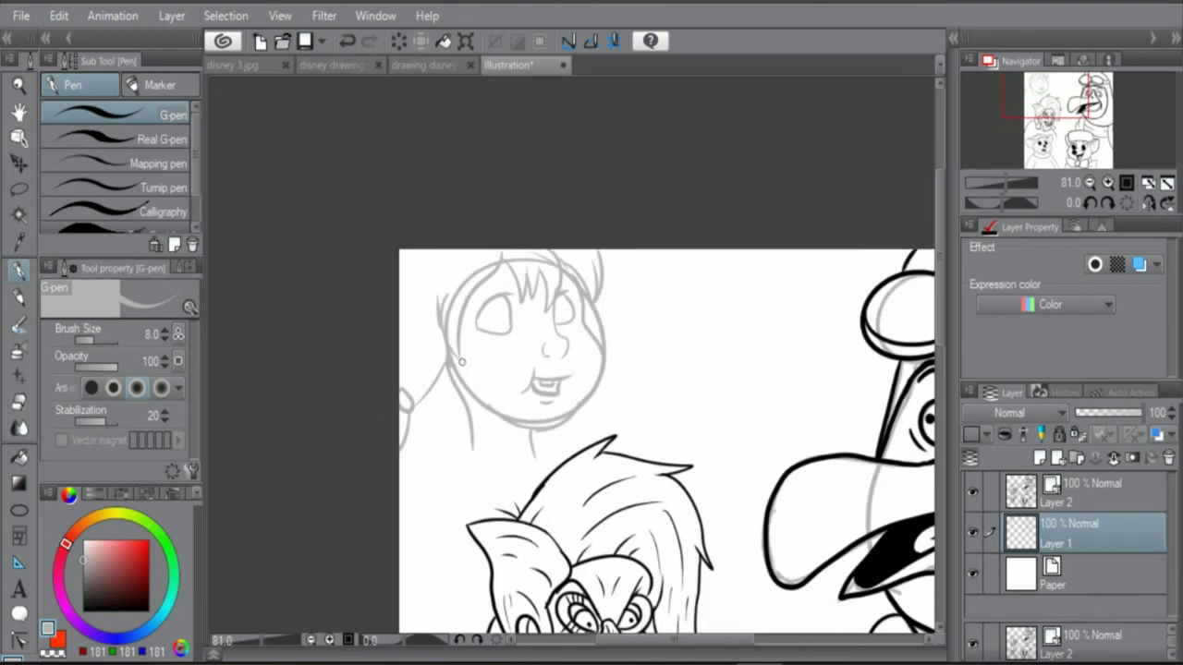
scroll(450, 363, up, 2)
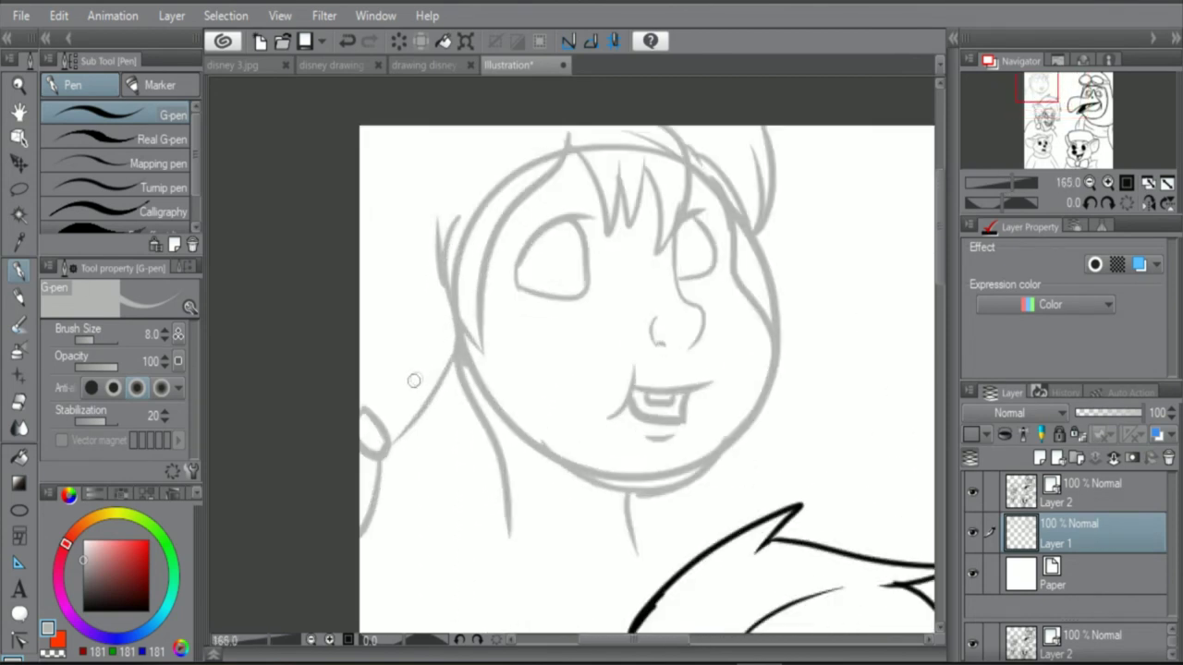
scroll(414, 380, up, 4)
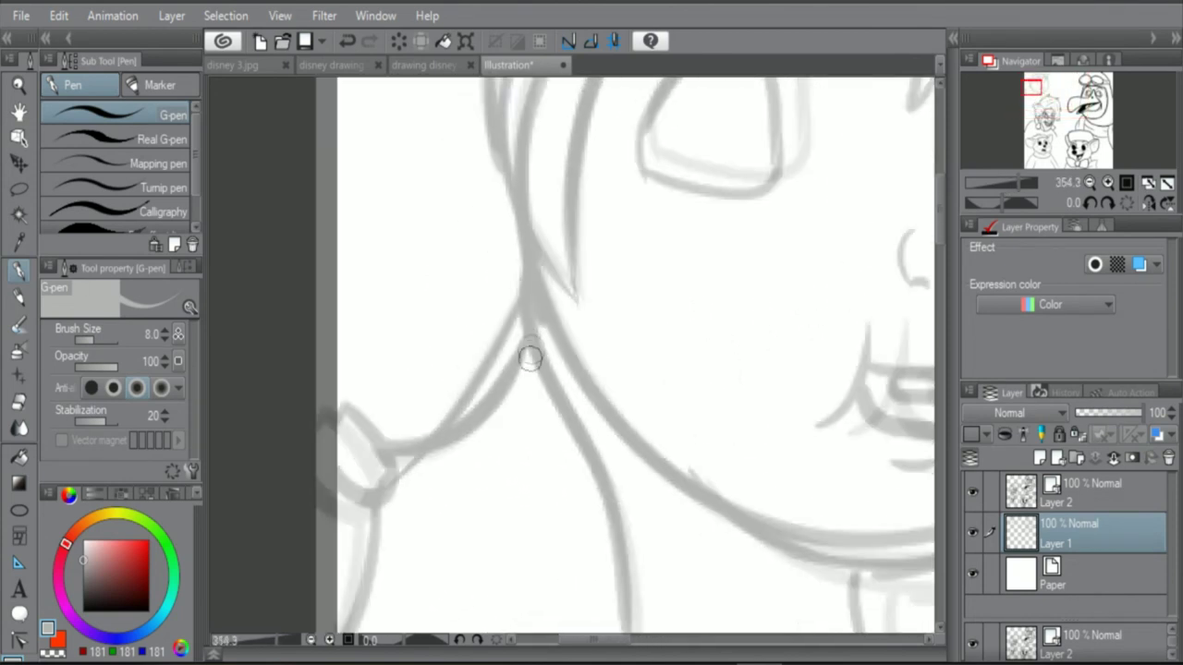
scroll(531, 365, down, 2)
scroll(536, 382, up, 1)
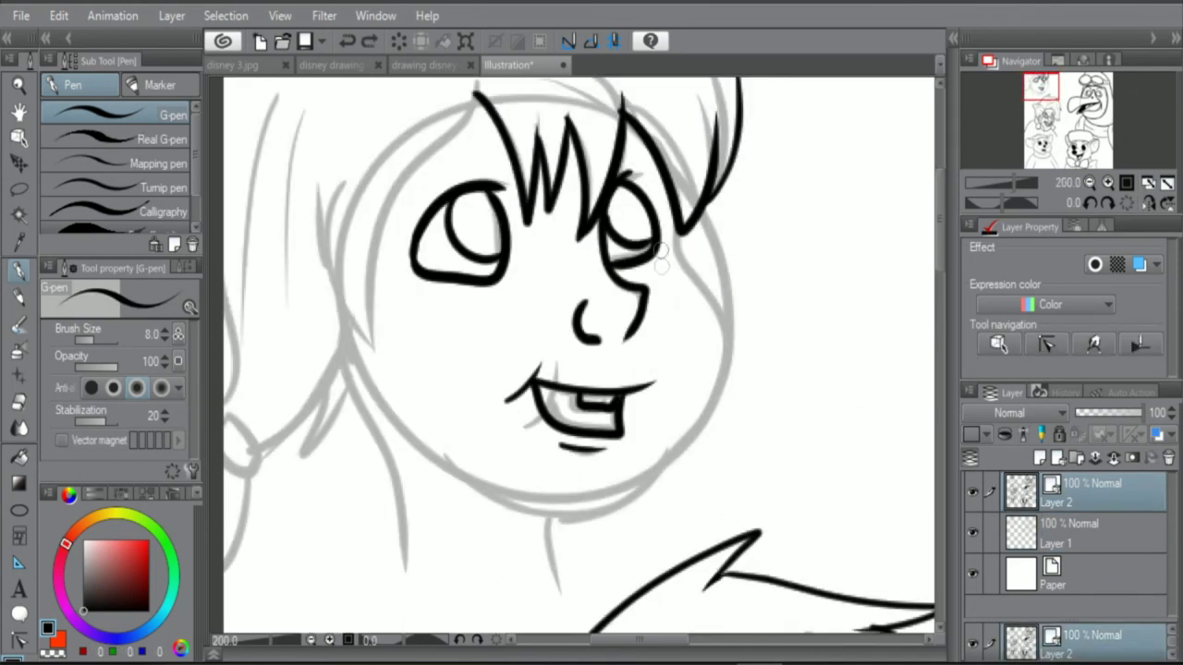
scroll(662, 250, up, 1)
mouse_move(669, 184)
mouse_down()
mouse_move(688, 277)
mouse_move(686, 499)
mouse_move(471, 551)
mouse_up()
scroll(440, 520, down, 3)
scroll(440, 520, up, 2)
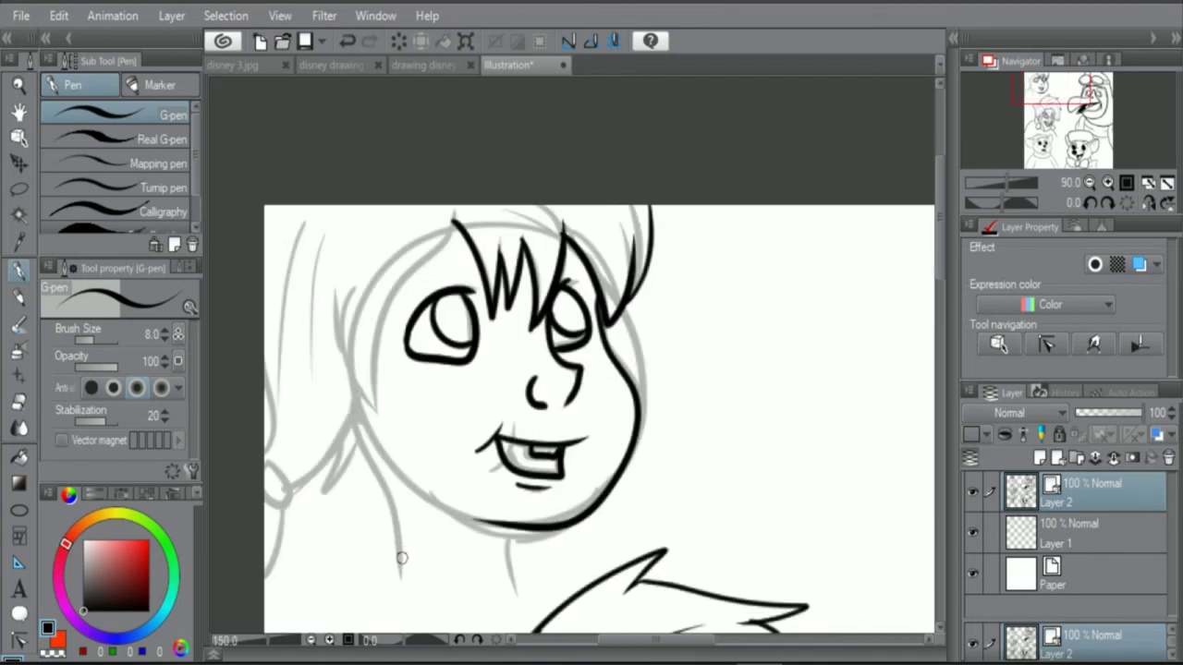
key(ctrl+z)
Step: Ink the girl's right cheek, chin and lower jaw in black on Layer 2, from the fringe beside the right eye to the left jaw
mouse_move(649, 262)
mouse_down()
mouse_move(684, 338)
mouse_move(666, 458)
mouse_move(500, 531)
mouse_move(466, 529)
mouse_up()
scroll(441, 509, up, 1)
scroll(424, 475, up, 3)
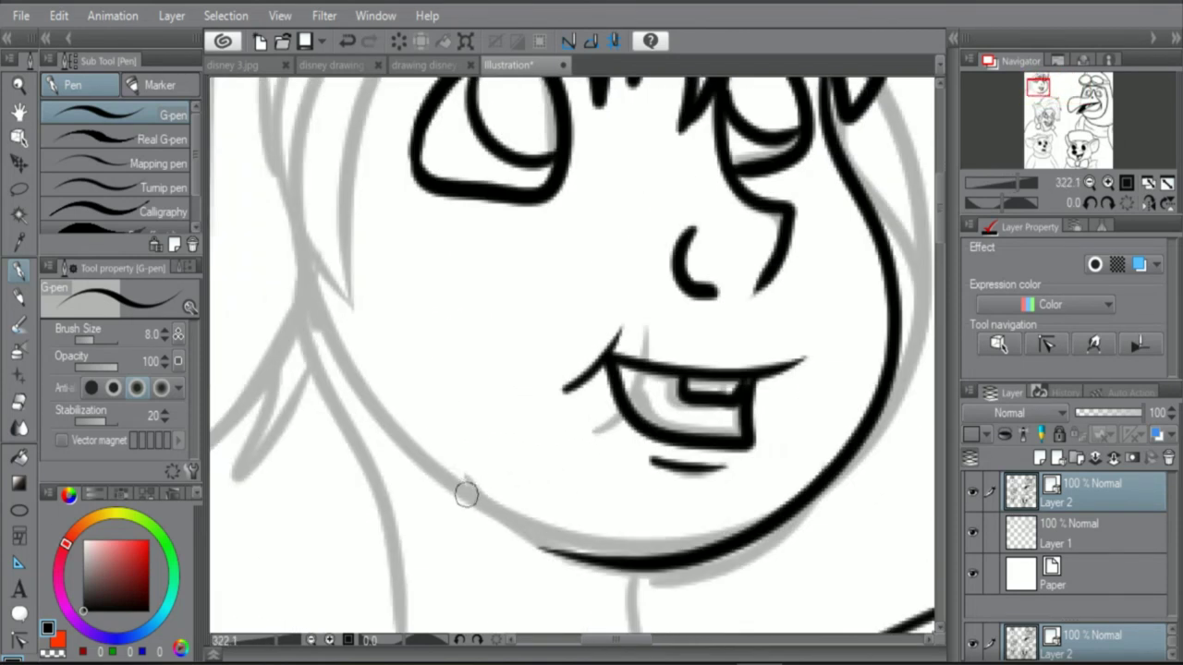
drag(463, 484, 636, 573)
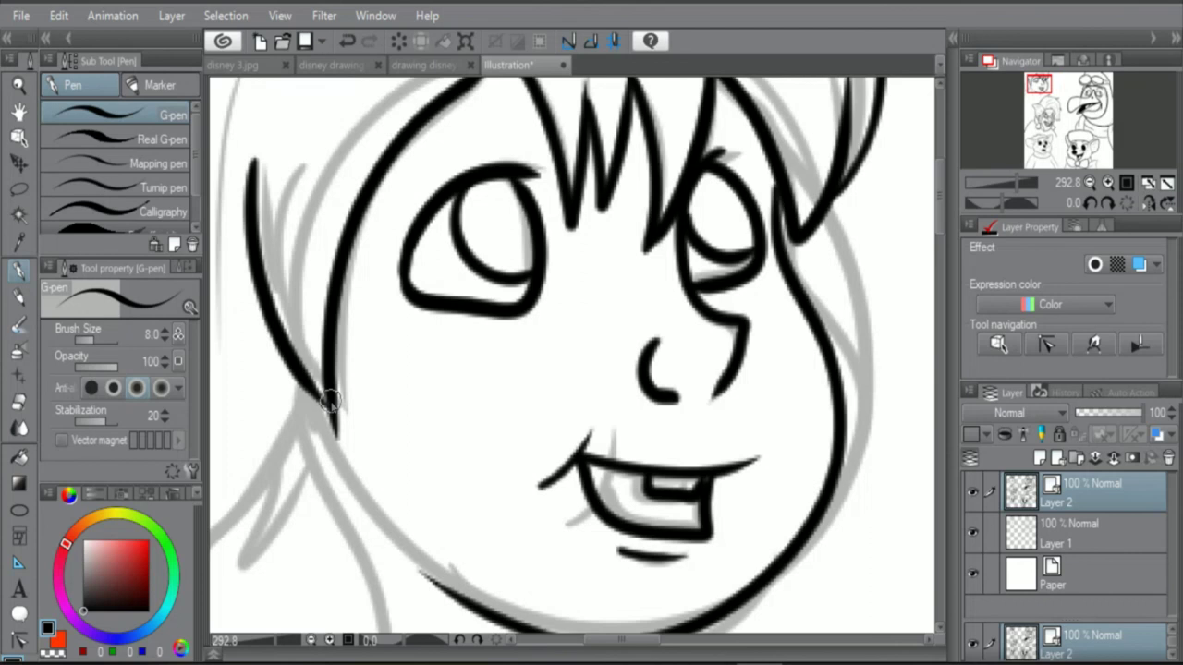
Step: Undo the last hair stroke and re-ink it left of the face, curving down to the tip of the side strand and tapering upward
key(ctrl+z)
scroll(331, 398, up, 3)
mouse_move(252, 161)
mouse_down()
mouse_move(242, 203)
mouse_move(352, 454)
mouse_up()
scroll(342, 443, down, 3)
scroll(284, 305, up, 1)
scroll(291, 342, up, 2)
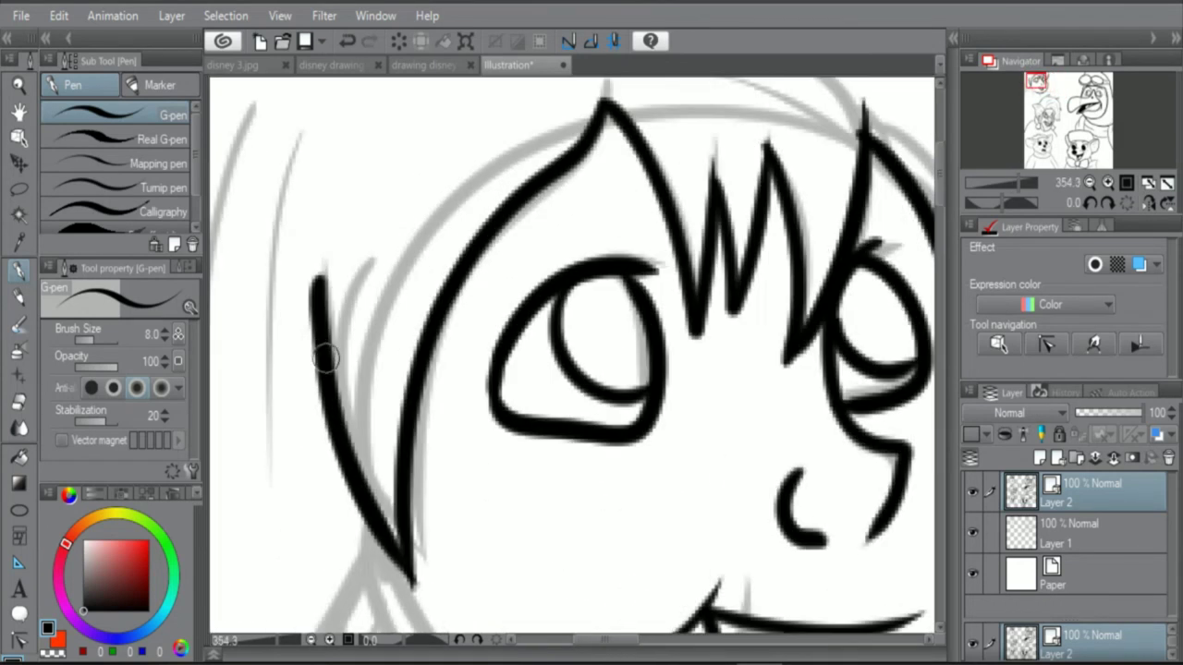
mouse_move(320, 349)
mouse_down()
mouse_move(319, 261)
mouse_move(338, 195)
mouse_up()
scroll(349, 401, down, 3)
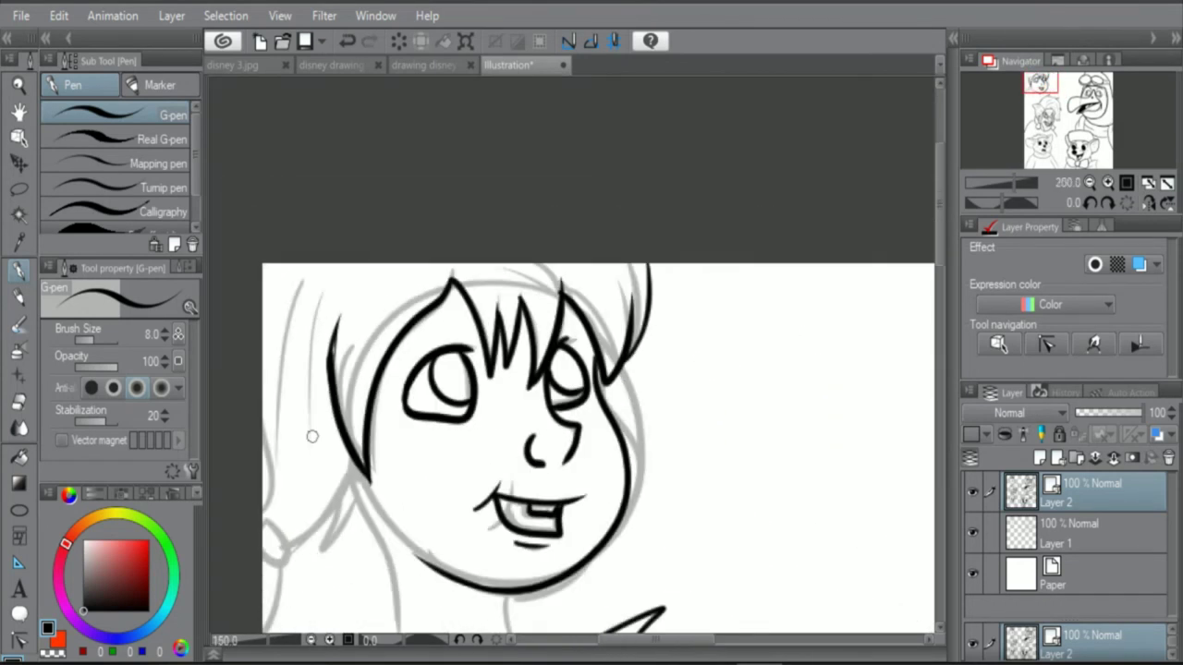
Step: Ink the pigtail's hair tie at the canvas edge and the hair line curving from it up to the side of the head
scroll(274, 502, up, 4)
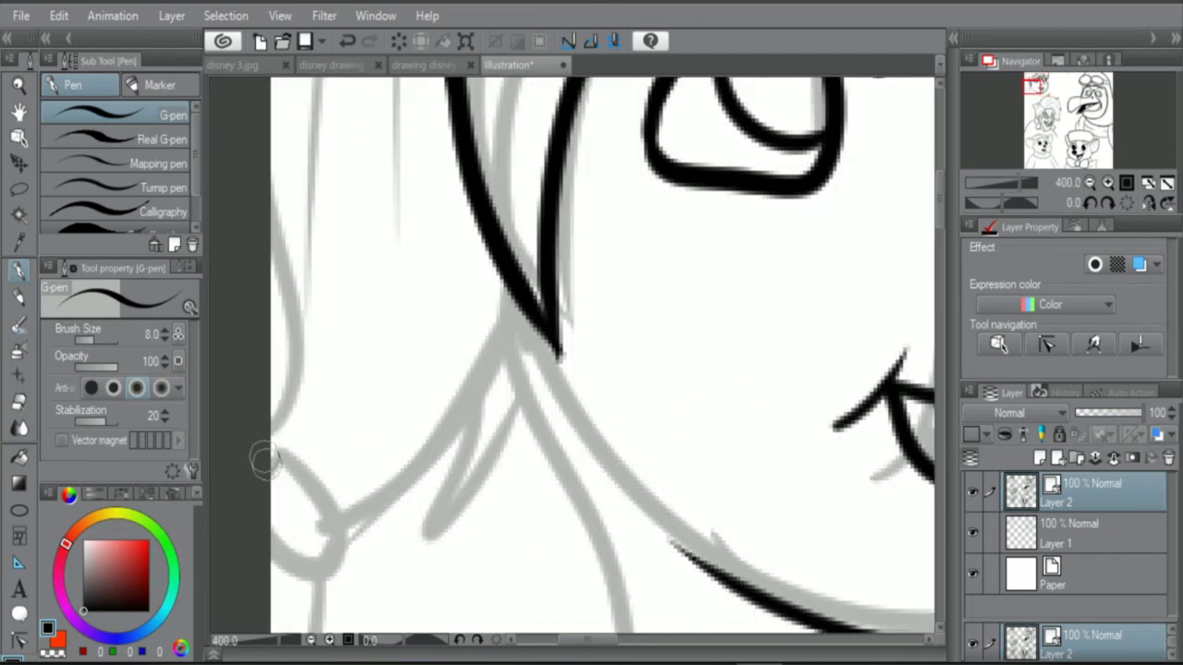
mouse_move(268, 455)
mouse_down()
mouse_move(294, 573)
mouse_move(335, 527)
mouse_move(261, 458)
mouse_move(274, 524)
mouse_move(361, 515)
mouse_move(496, 333)
mouse_move(524, 250)
mouse_up()
scroll(495, 346, down, 3)
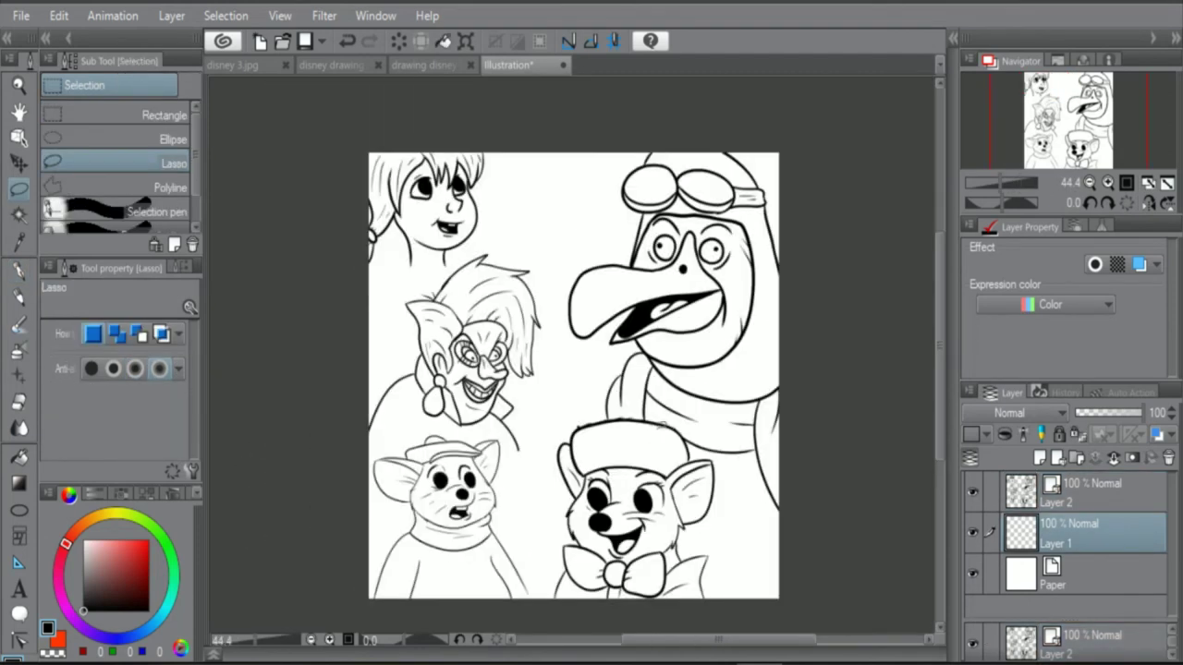
scroll(660, 425, up, 1)
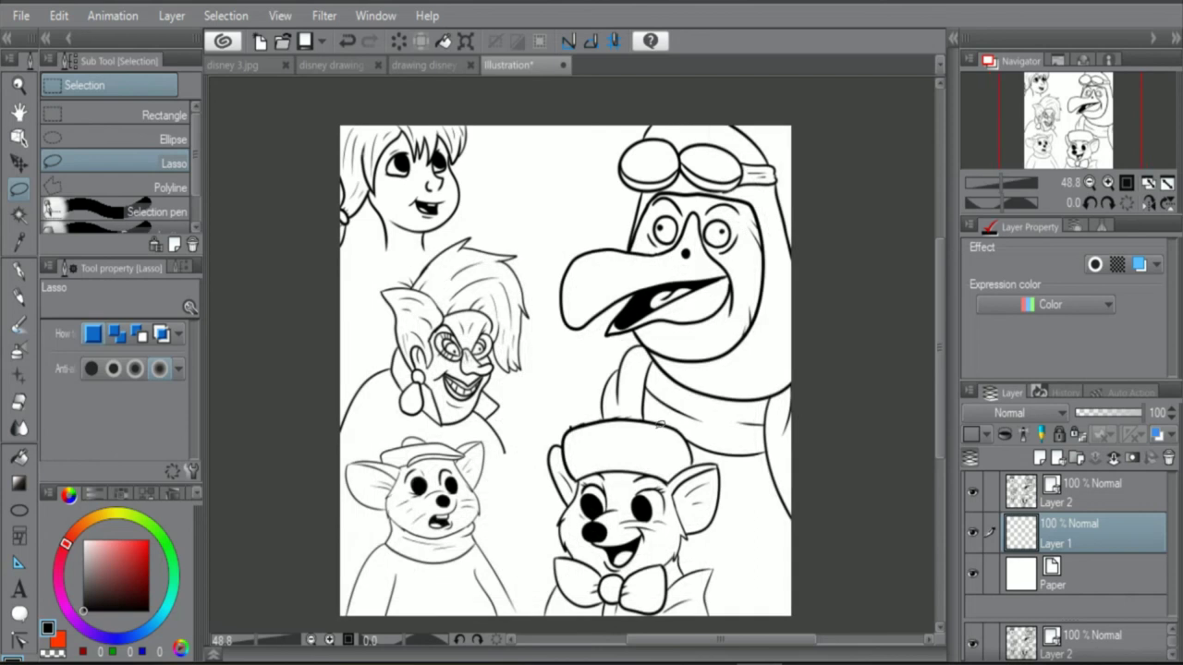